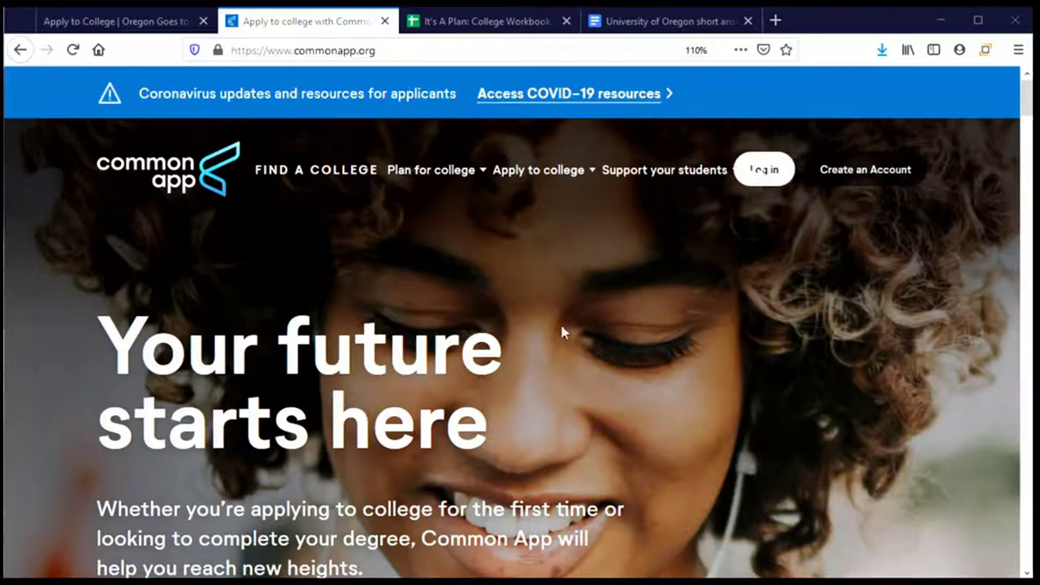
Switch to the It's A Plan: College Workbook and scroll to its Residency Information section
{"action": "left_click", "coordinate": [459, 34]}
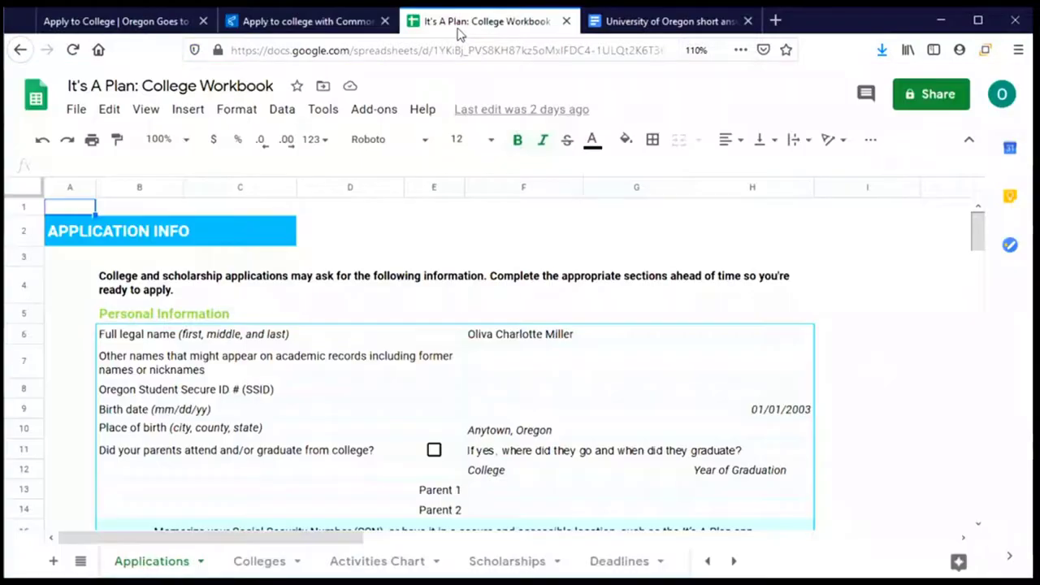
{"action": "scroll", "coordinate": [398, 392], "scroll_direction": "down", "scroll_amount": 2}
{"action": "scroll", "coordinate": [398, 392], "scroll_direction": "down", "scroll_amount": 4}
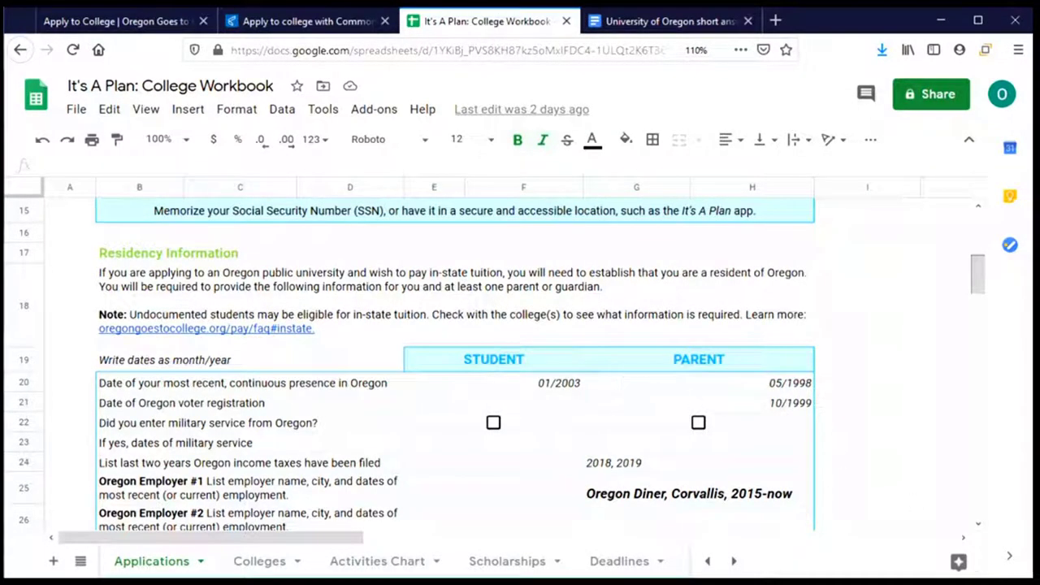
Glance at the University of Oregon short answer draft, then return to the Common App homepage
{"action": "left_click", "coordinate": [654, 24]}
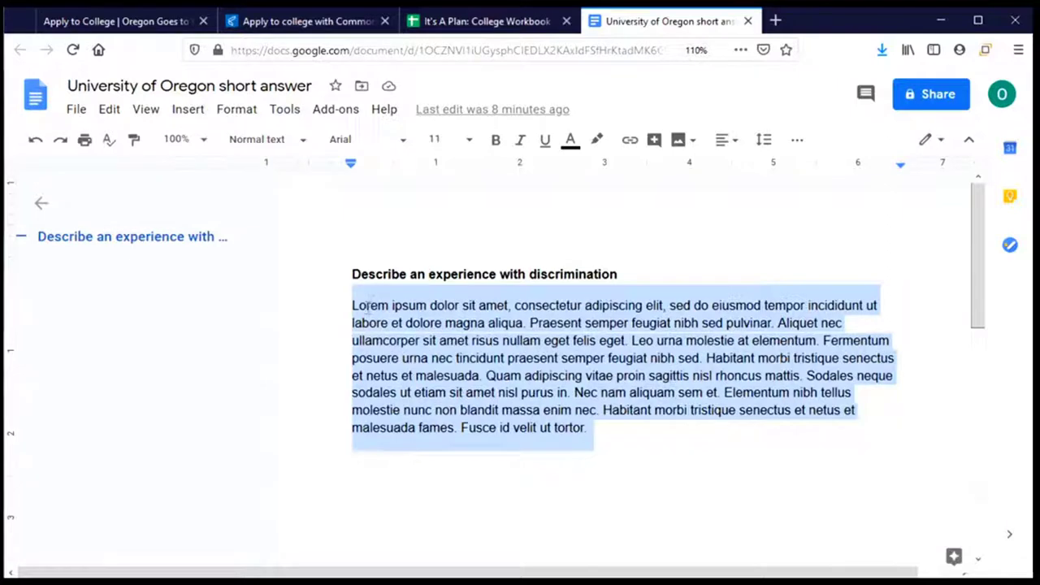
{"action": "left_click", "coordinate": [310, 24]}
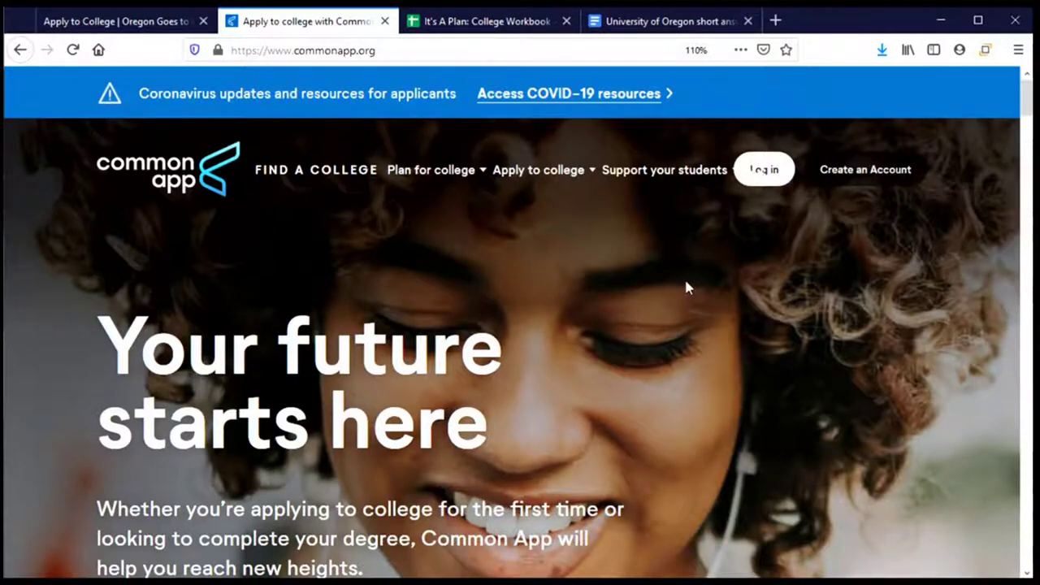
Log in to Common App as a first-year student using the autofilled credentials
{"action": "left_click", "coordinate": [763, 169]}
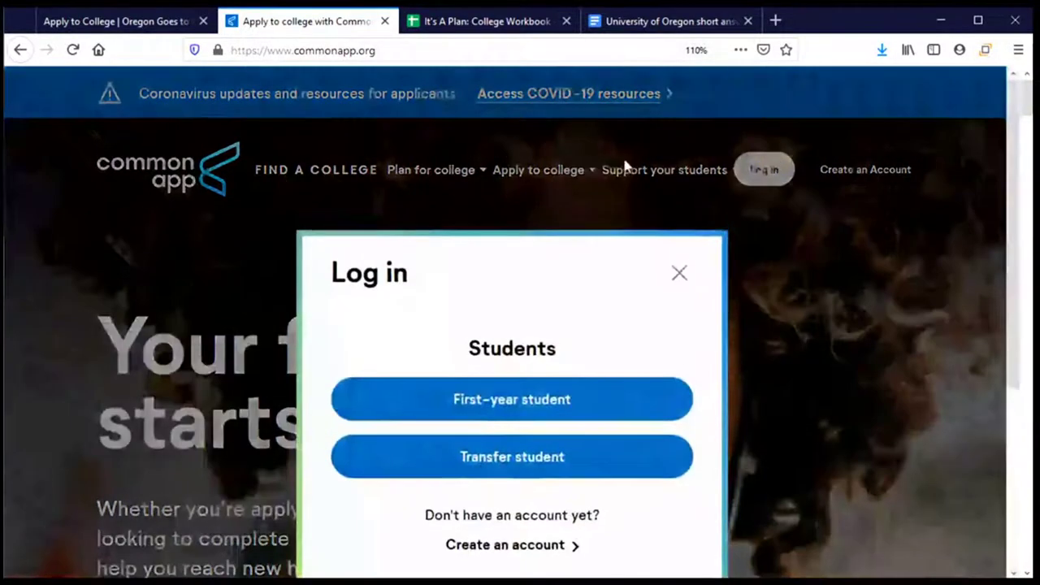
{"action": "left_click", "coordinate": [494, 298]}
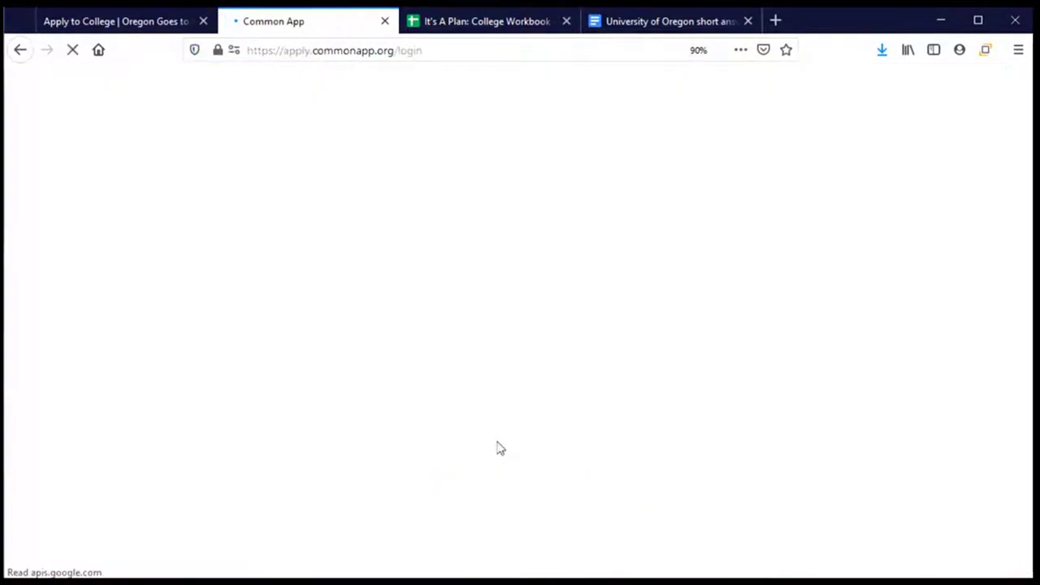
{"action": "scroll", "coordinate": [501, 516], "scroll_direction": "down", "scroll_amount": 2}
{"action": "left_click", "coordinate": [503, 504]}
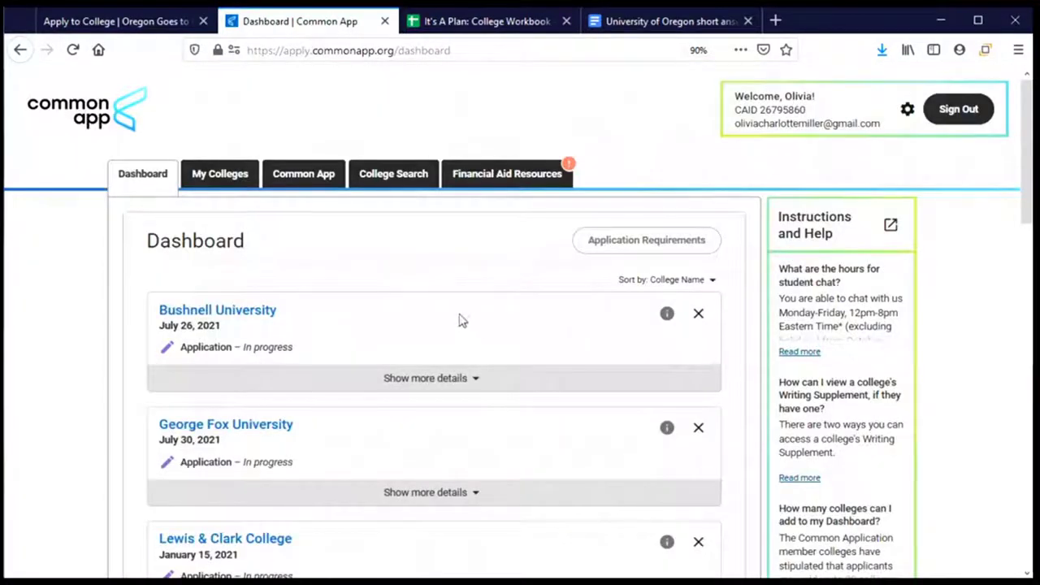
Scroll down the Common App dashboard to bring the University of Oregon card into view
{"action": "scroll", "coordinate": [459, 320], "scroll_direction": "down", "scroll_amount": 3}
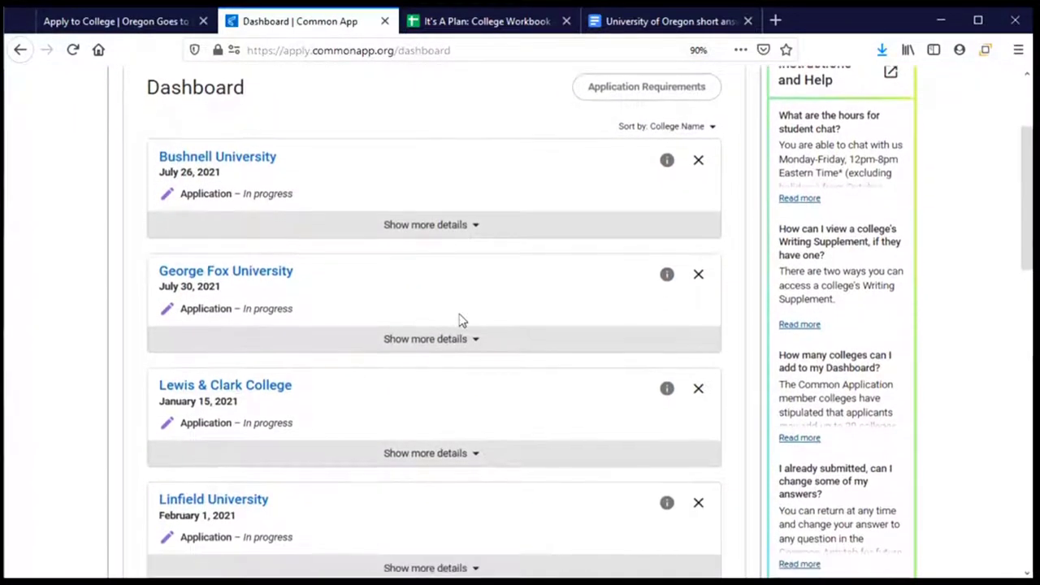
{"action": "scroll", "coordinate": [459, 320], "scroll_direction": "down", "scroll_amount": 2}
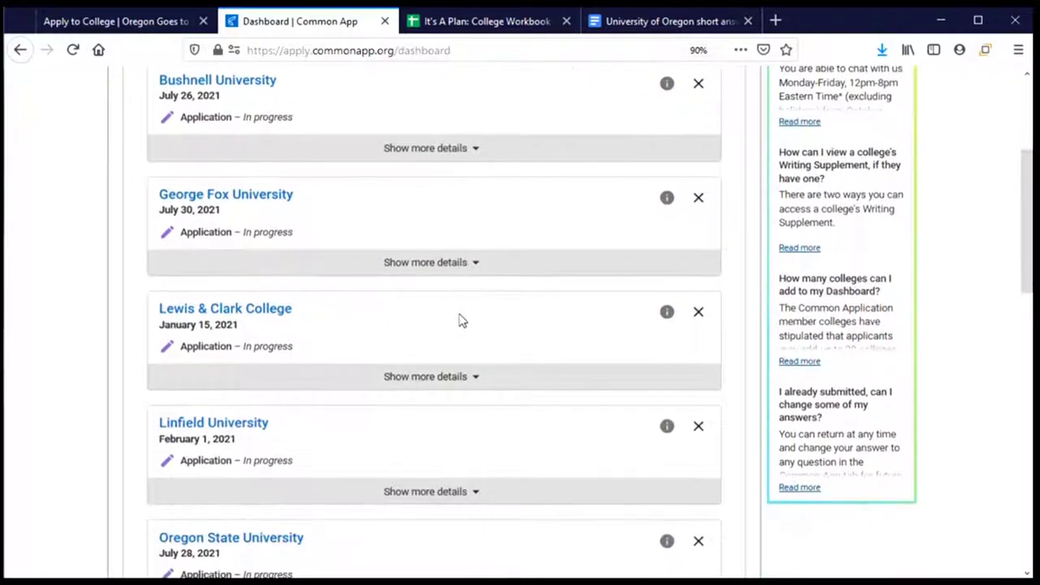
{"action": "scroll", "coordinate": [459, 320], "scroll_direction": "down", "scroll_amount": 3}
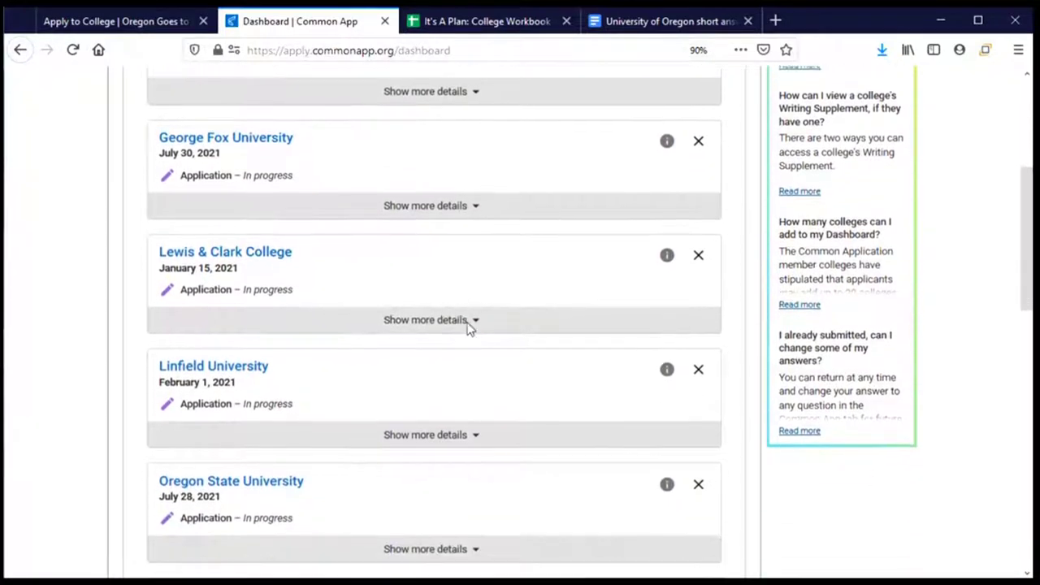
{"action": "scroll", "coordinate": [322, 304], "scroll_direction": "down", "scroll_amount": 3}
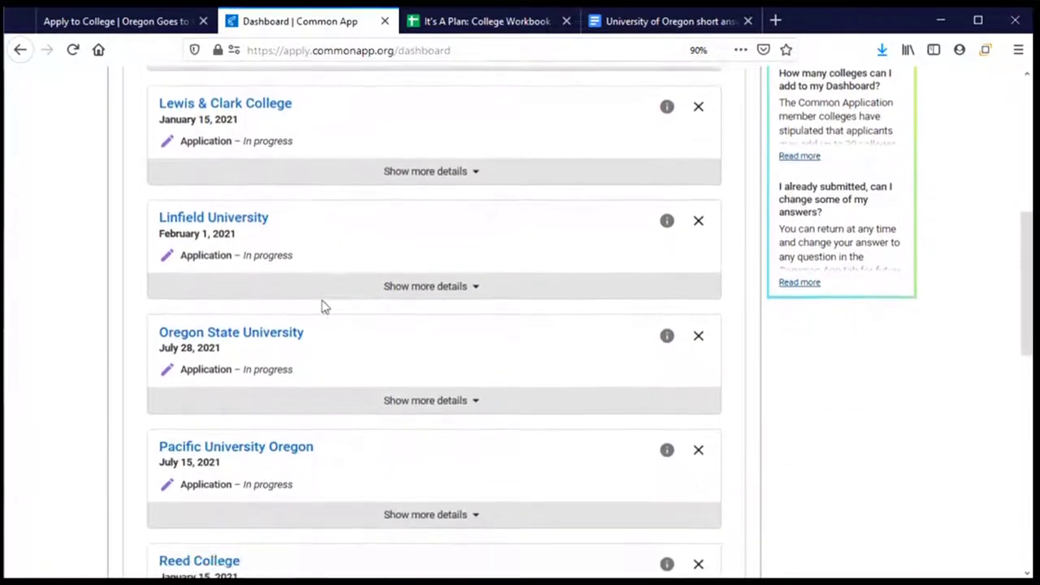
{"action": "scroll", "coordinate": [433, 339], "scroll_direction": "down", "scroll_amount": 1}
{"action": "scroll", "coordinate": [433, 339], "scroll_direction": "down", "scroll_amount": 1}
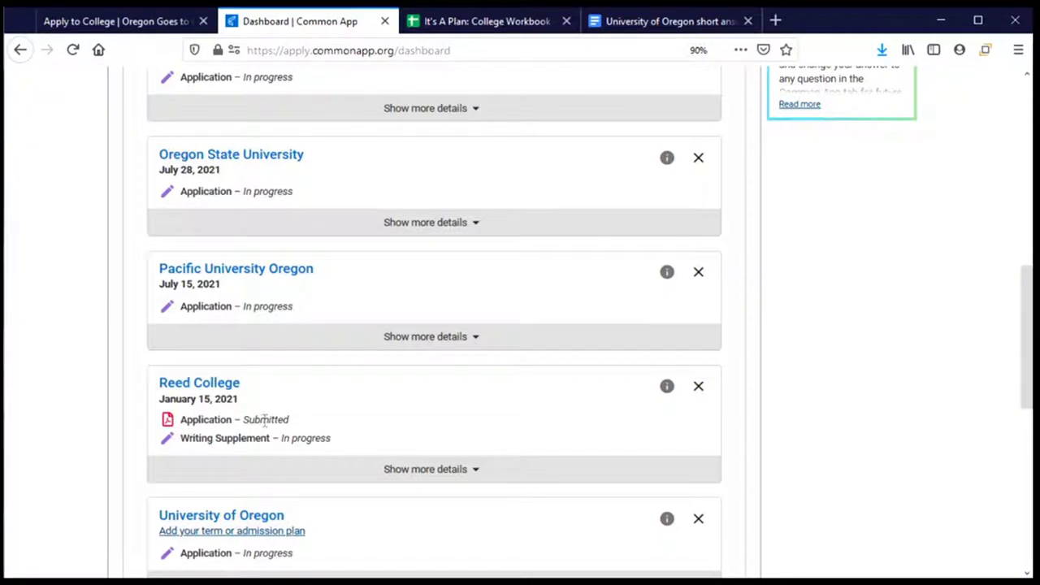
{"action": "scroll", "coordinate": [462, 428], "scroll_direction": "down", "scroll_amount": 3}
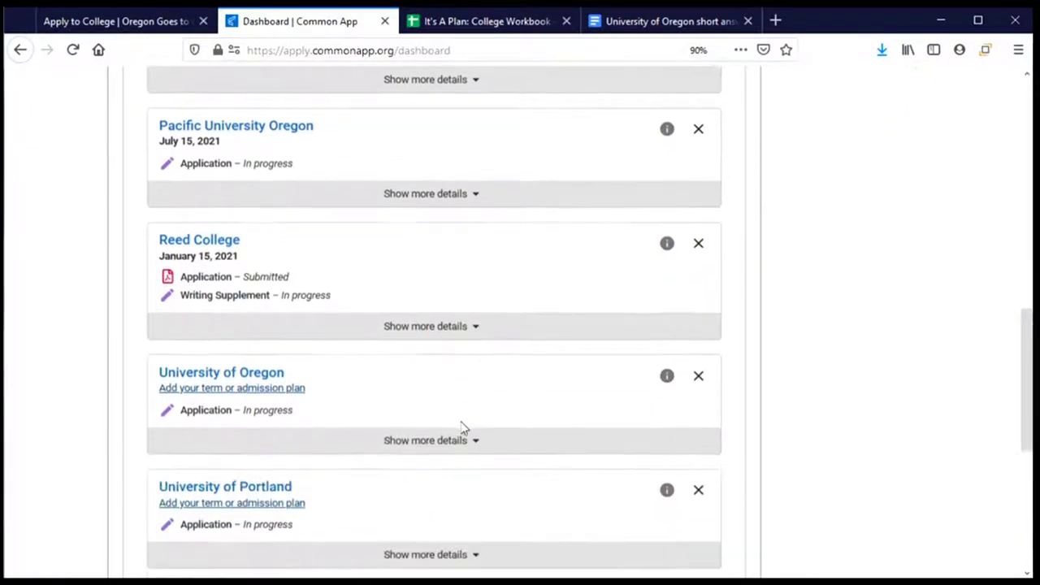
{"action": "scroll", "coordinate": [462, 428], "scroll_direction": "down", "scroll_amount": 2}
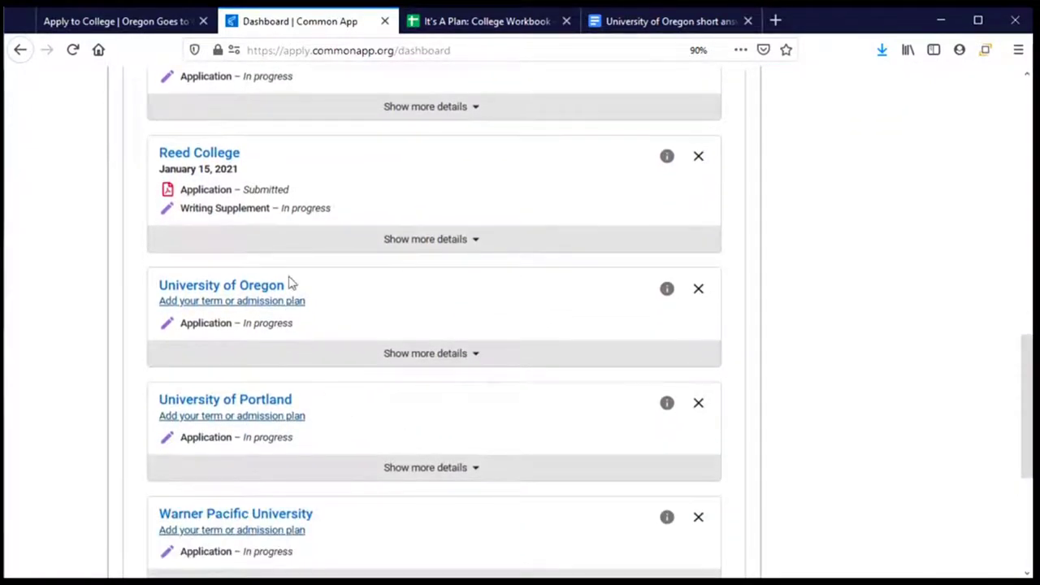
Expand the University of Oregon card's details to see its application status
{"action": "left_click", "coordinate": [442, 353]}
{"action": "scroll", "coordinate": [433, 406], "scroll_direction": "down", "scroll_amount": 2}
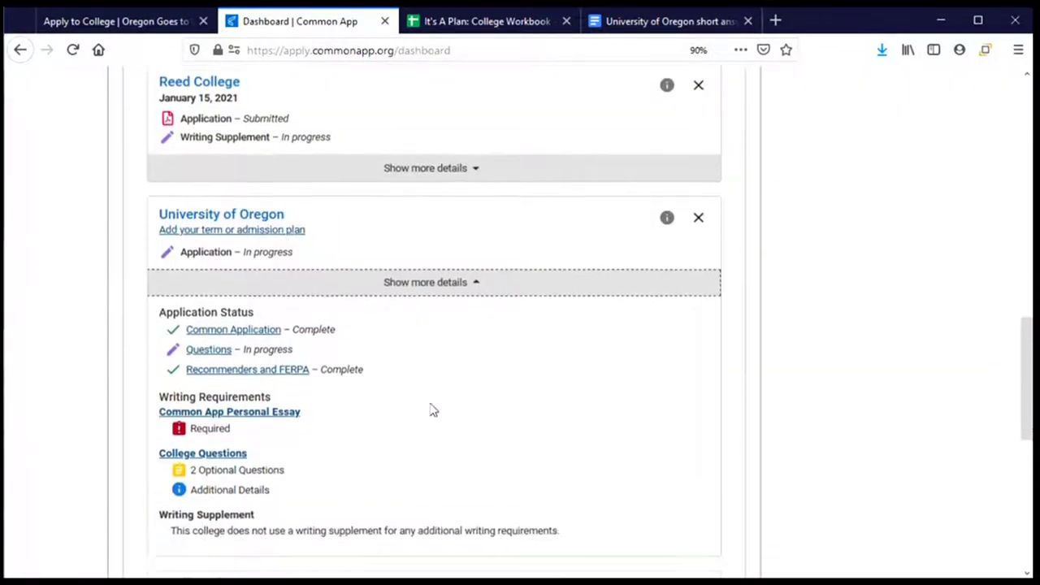
{"action": "scroll", "coordinate": [432, 404], "scroll_direction": "down", "scroll_amount": 2}
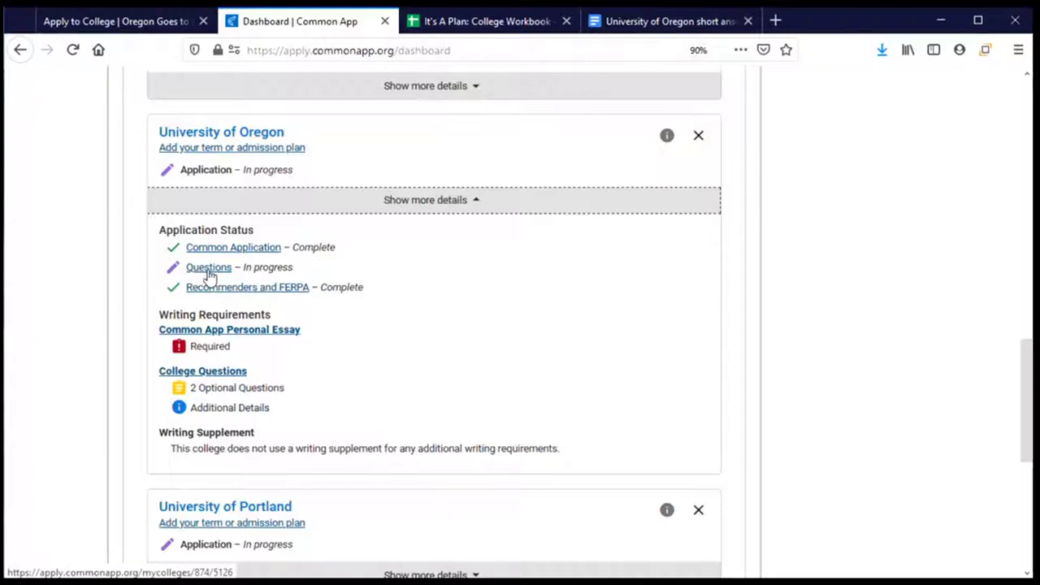
Open the University of Oregon Questions page and review its General questions
{"action": "left_click", "coordinate": [208, 272]}
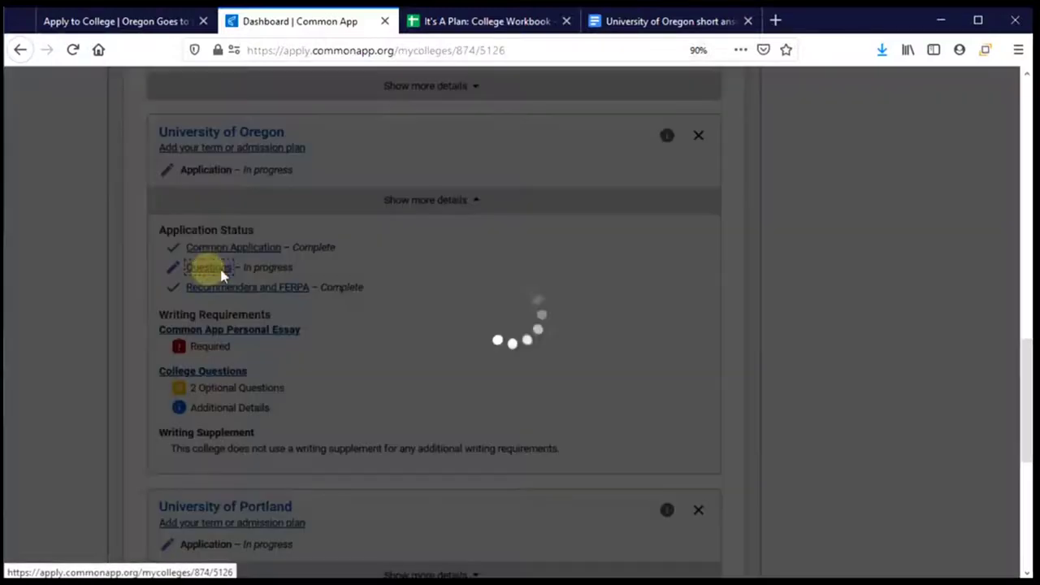
{"action": "scroll", "coordinate": [426, 317], "scroll_direction": "down", "scroll_amount": 2}
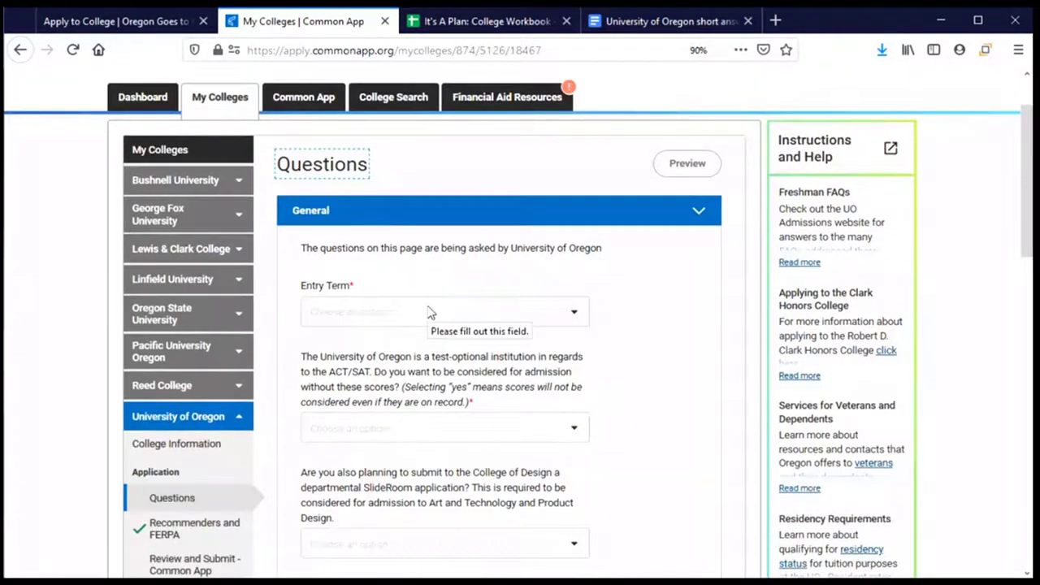
{"action": "scroll", "coordinate": [432, 311], "scroll_direction": "down", "scroll_amount": 2}
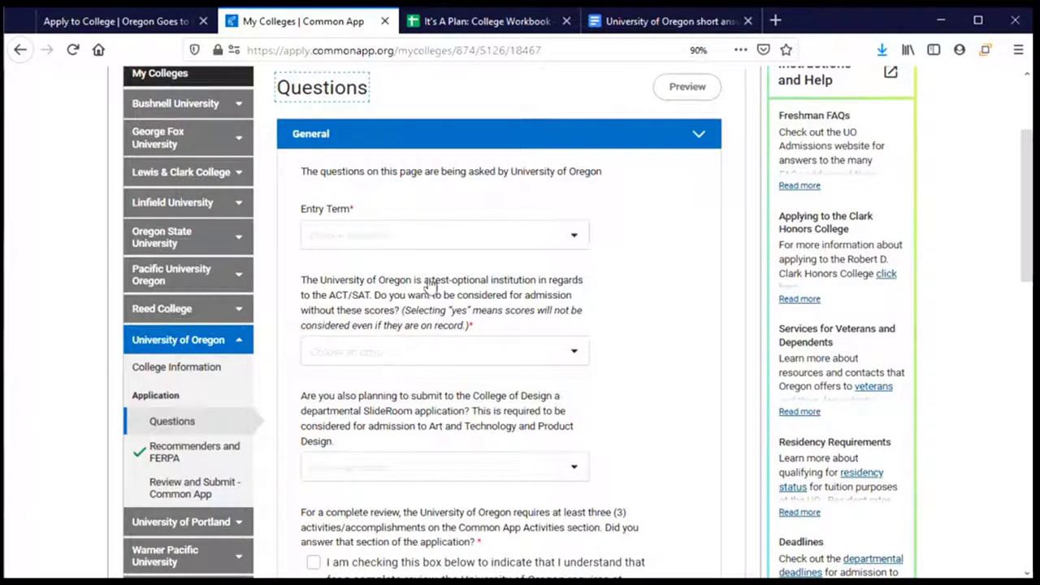
{"action": "left_click", "coordinate": [562, 236]}
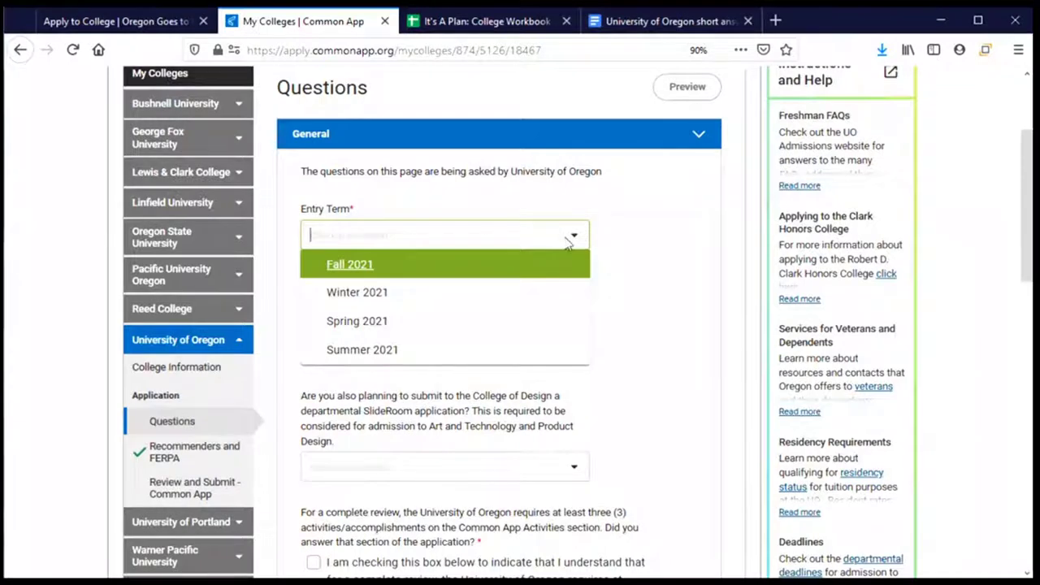
Set Entry Term to Fall 2021 and Preferred Admission Plan to Regular Decision
{"action": "left_click", "coordinate": [344, 275]}
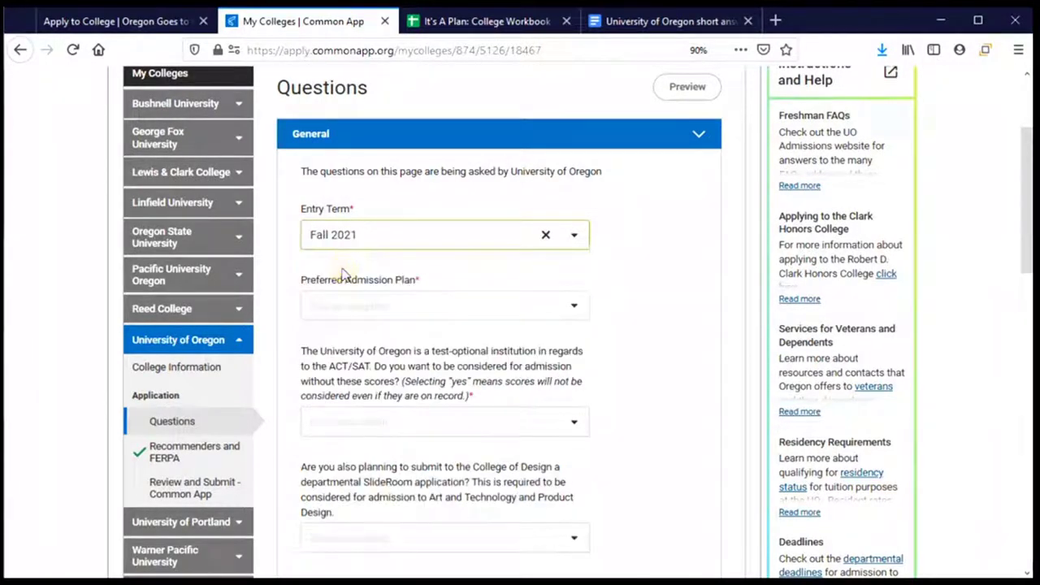
{"action": "left_click", "coordinate": [572, 307]}
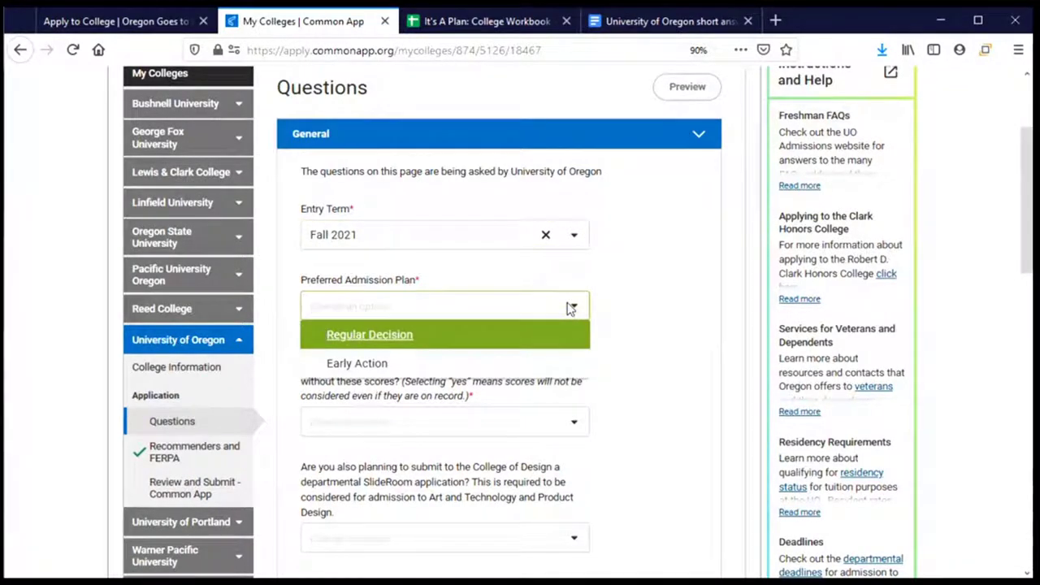
{"action": "scroll", "coordinate": [572, 307], "scroll_direction": "down", "scroll_amount": 2}
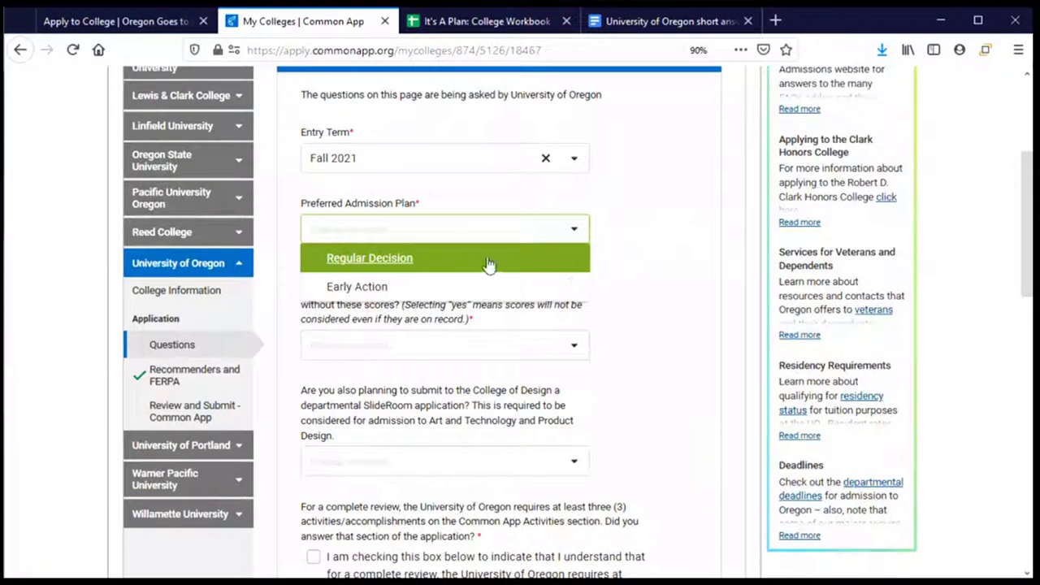
{"action": "left_click", "coordinate": [428, 260]}
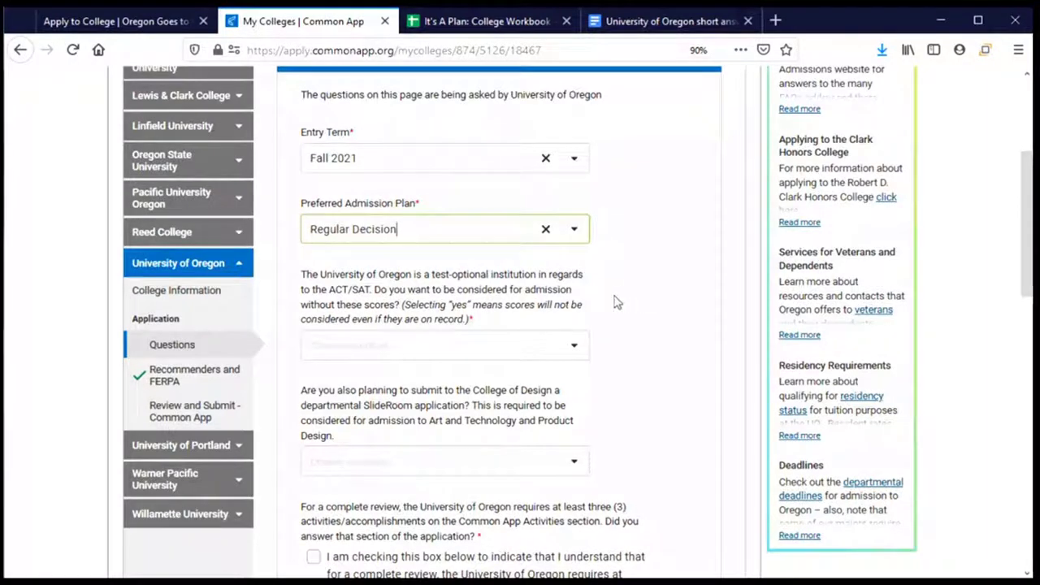
{"action": "scroll", "coordinate": [615, 302], "scroll_direction": "down", "scroll_amount": 2}
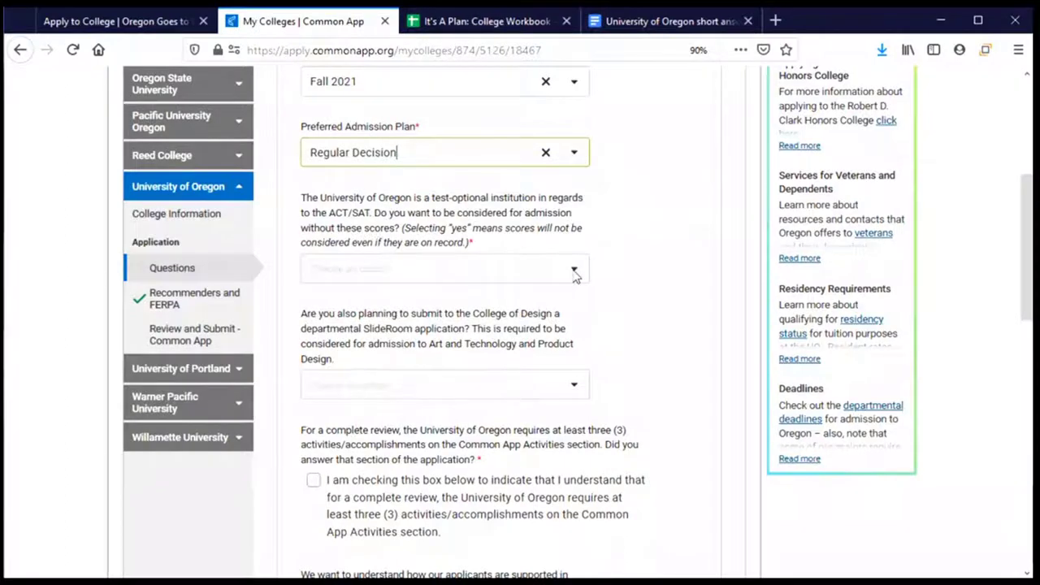
Answer Yes to the test-optional question, leaving the SlideRoom question unanswered
{"action": "left_click", "coordinate": [575, 273]}
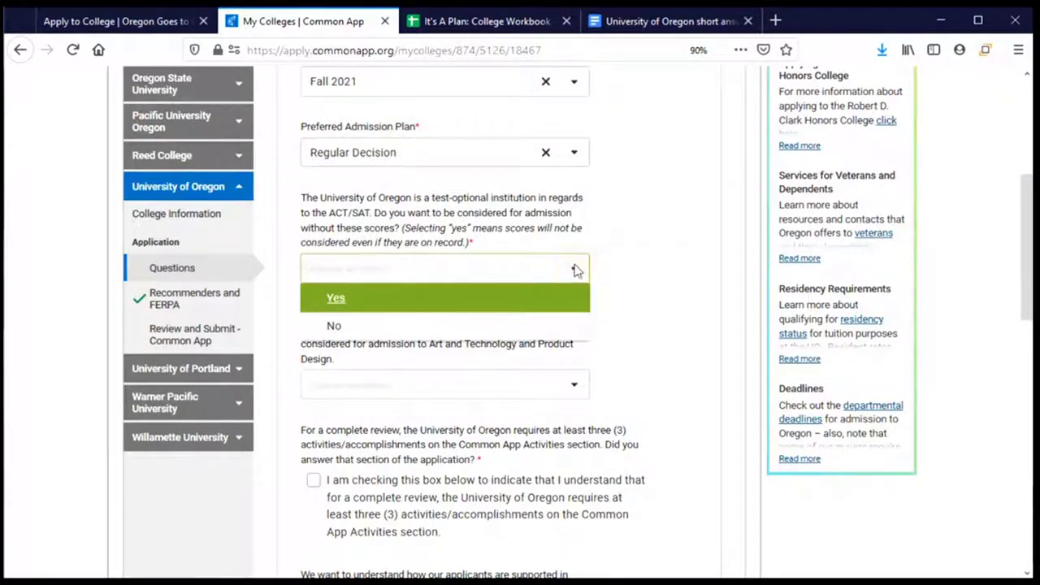
{"action": "left_click", "coordinate": [408, 304]}
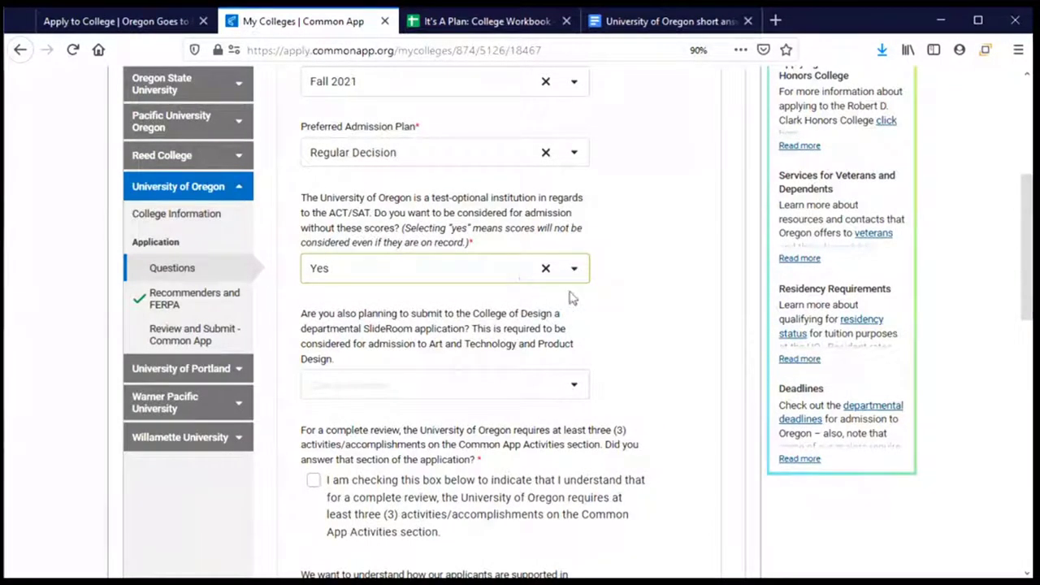
{"action": "scroll", "coordinate": [601, 297], "scroll_direction": "down", "scroll_amount": 3}
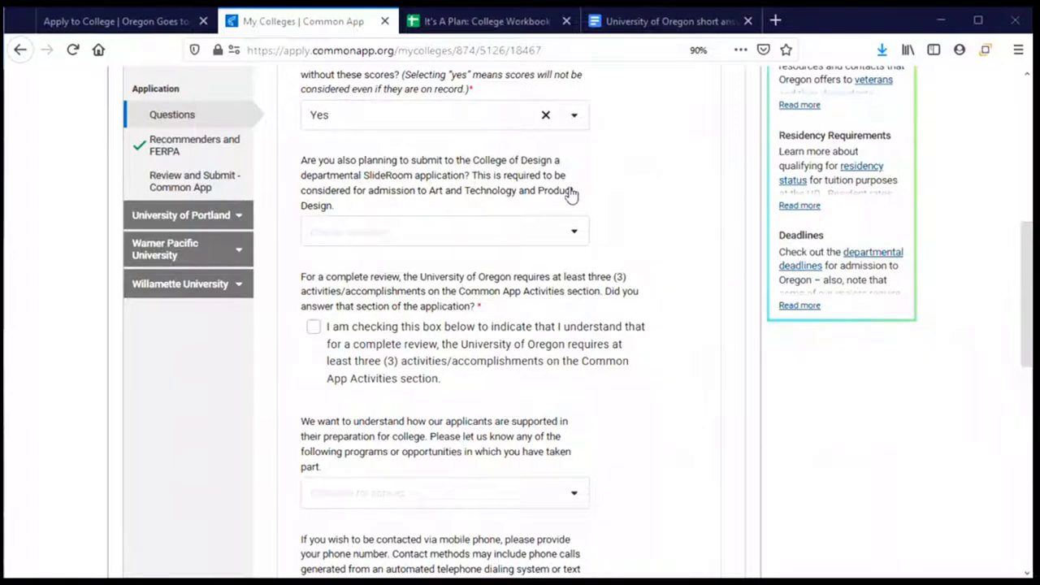
{"action": "left_click", "coordinate": [574, 232]}
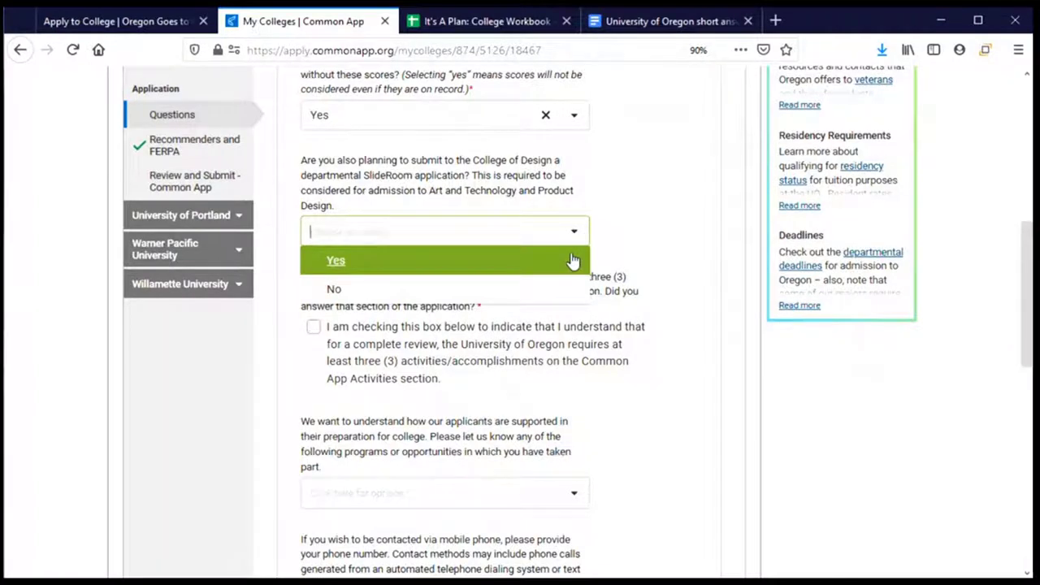
{"action": "left_click", "coordinate": [615, 255]}
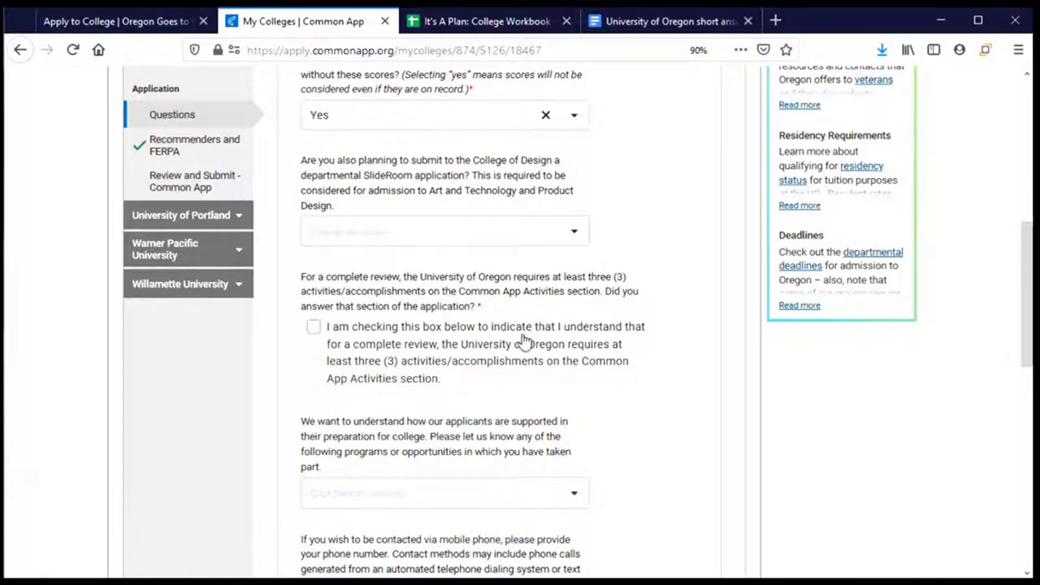
Check the acknowledgement that at least three activities are required
{"action": "scroll", "coordinate": [460, 341], "scroll_direction": "down", "scroll_amount": 2}
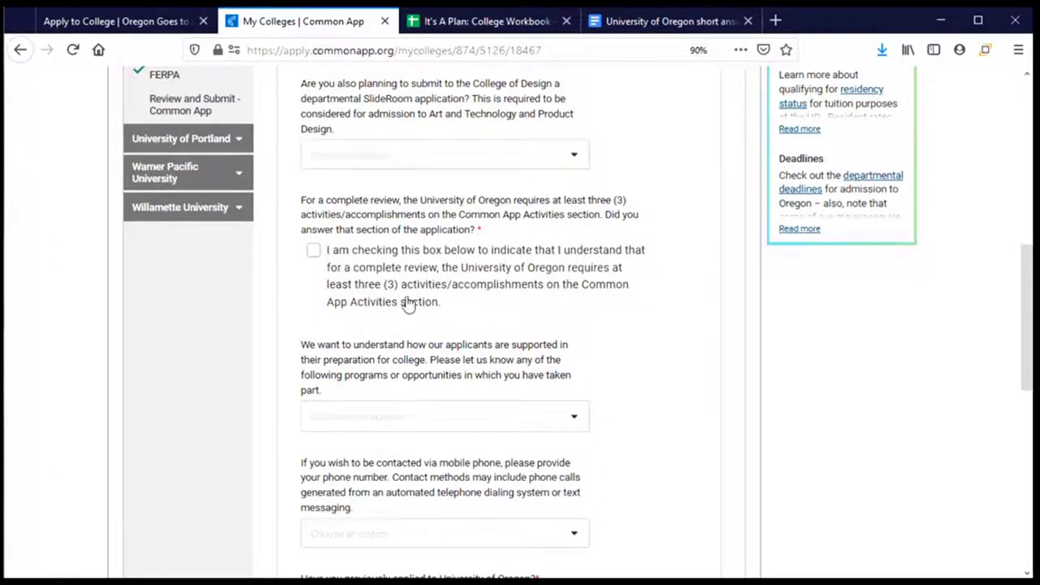
{"action": "left_click", "coordinate": [316, 254]}
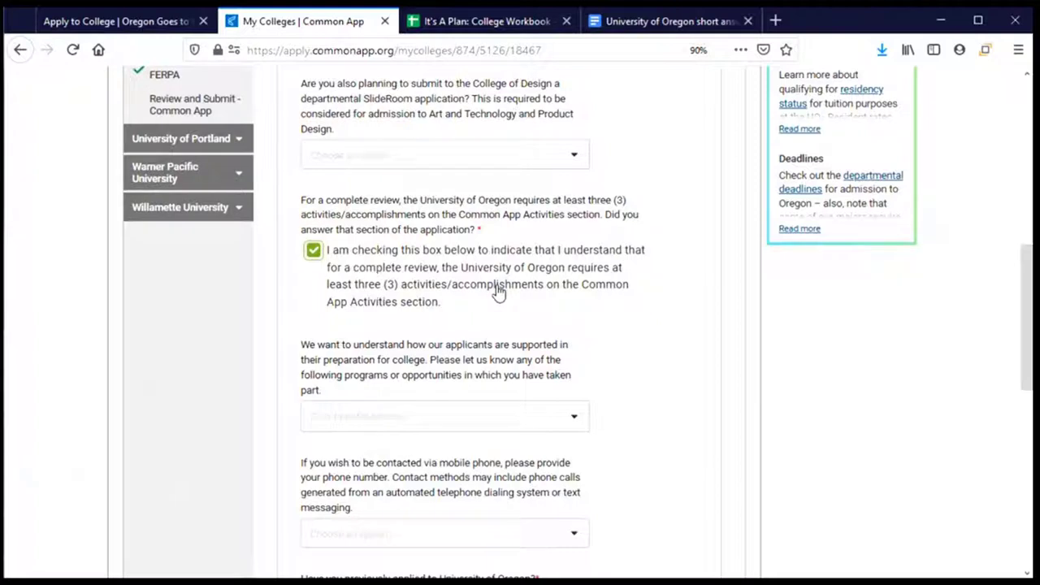
{"action": "scroll", "coordinate": [469, 286], "scroll_direction": "up", "scroll_amount": 2}
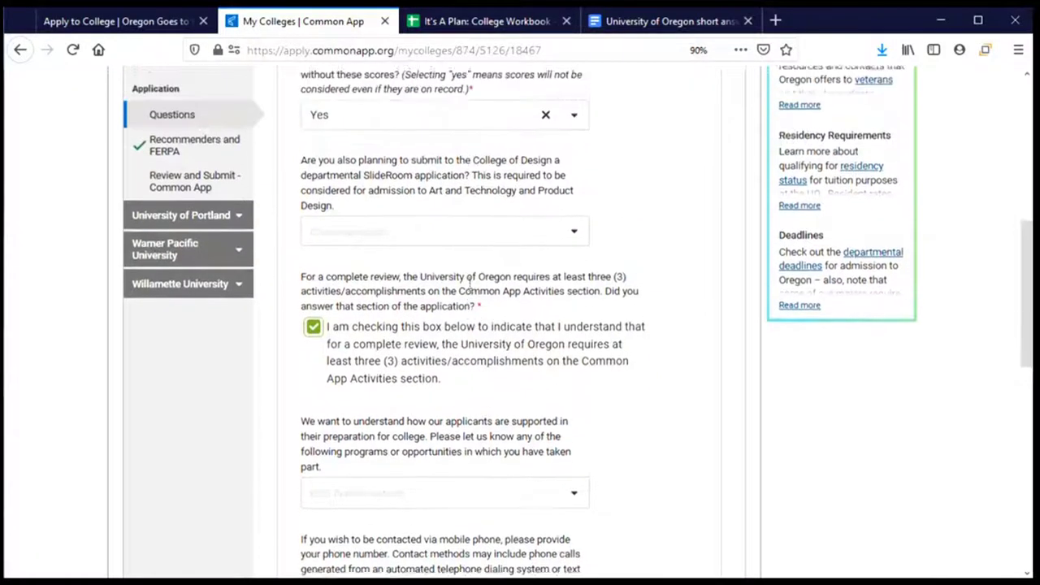
{"action": "scroll", "coordinate": [469, 284], "scroll_direction": "down", "scroll_amount": 2}
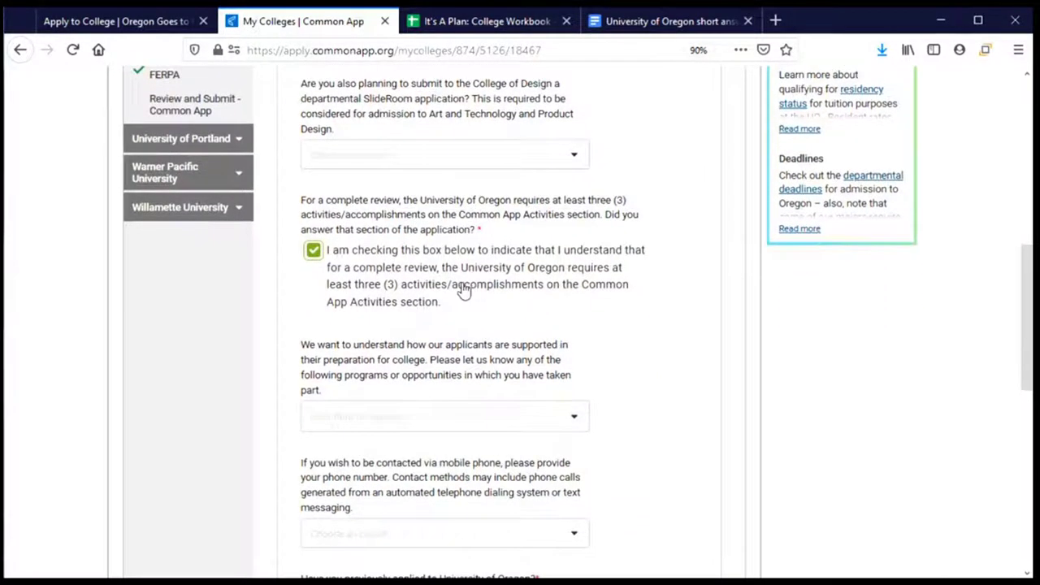
{"action": "scroll", "coordinate": [437, 298], "scroll_direction": "up", "scroll_amount": 10}
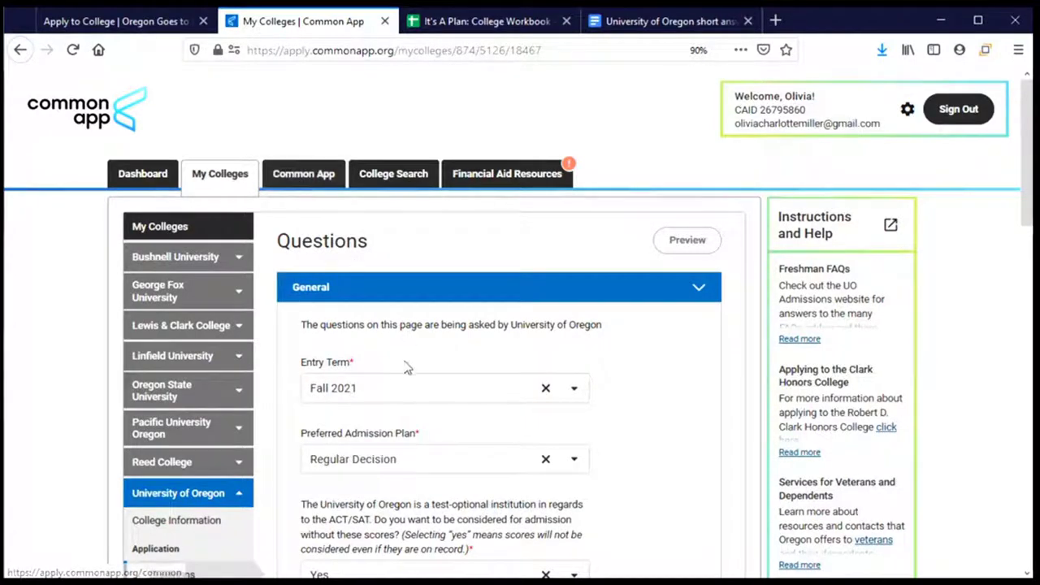
{"action": "scroll", "coordinate": [407, 365], "scroll_direction": "down", "scroll_amount": 6}
{"action": "scroll", "coordinate": [411, 370], "scroll_direction": "down", "scroll_amount": 2}
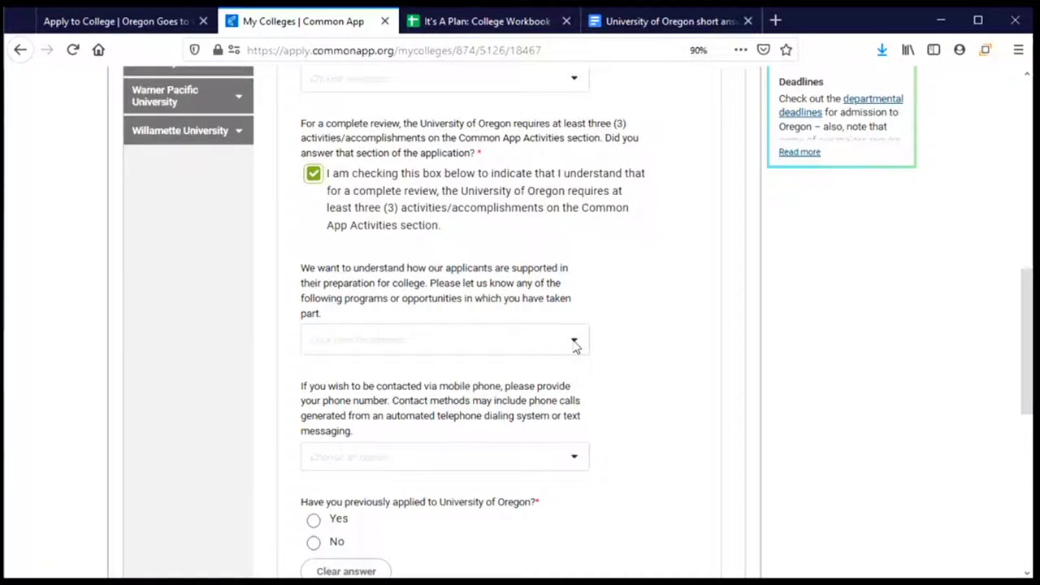
{"action": "left_click", "coordinate": [574, 345]}
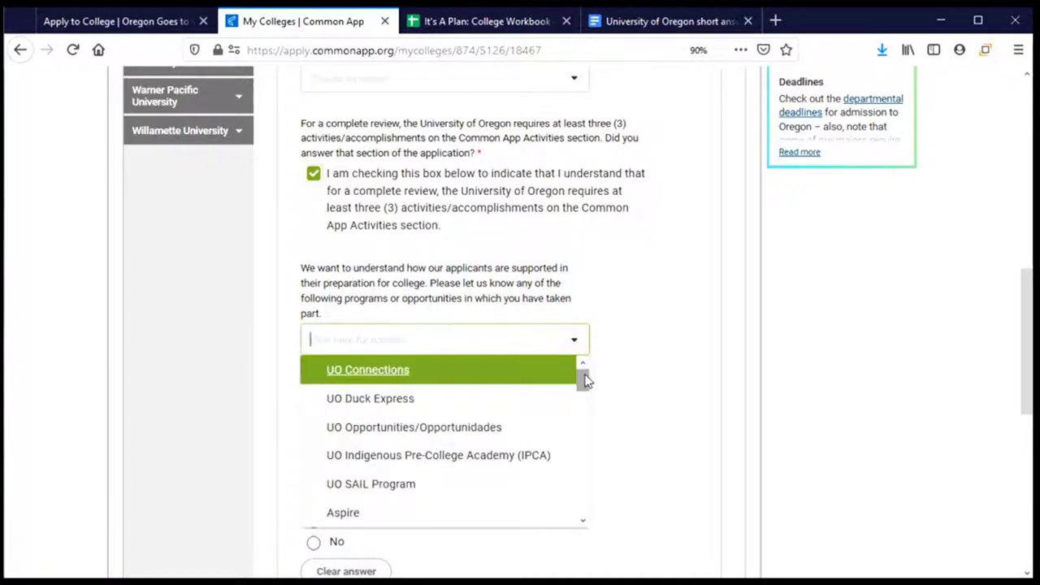
{"action": "left_click_drag", "start_coordinate": [584, 375], "coordinate": [586, 391]}
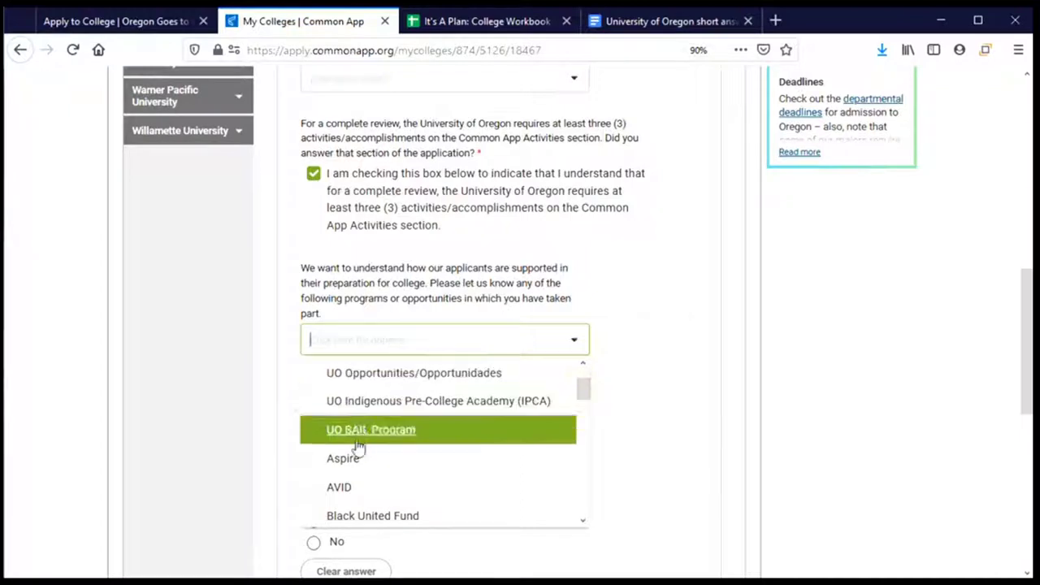
{"action": "left_click_drag", "start_coordinate": [581, 392], "coordinate": [585, 378]}
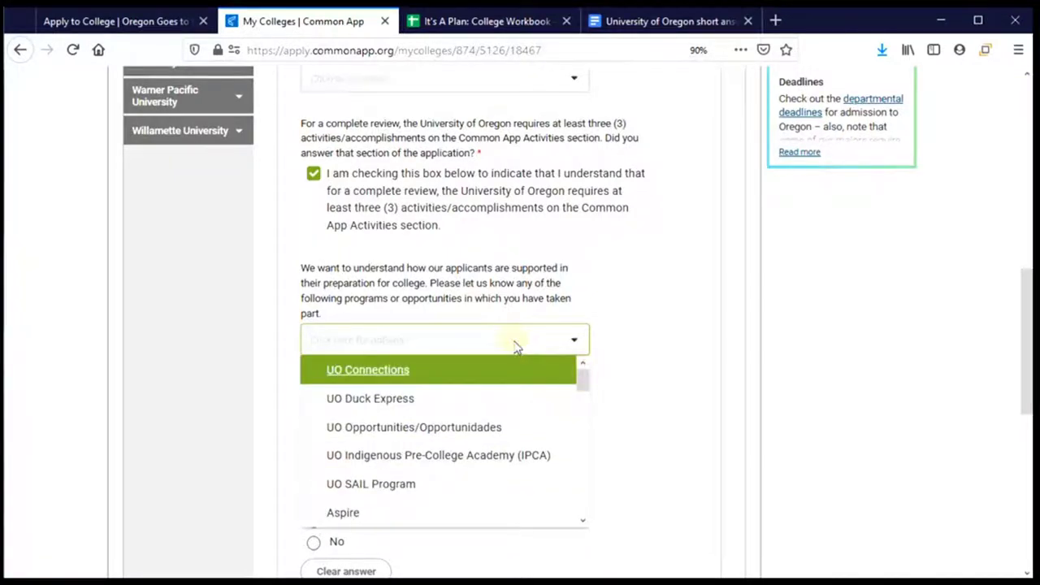
{"action": "left_click", "coordinate": [667, 342]}
{"action": "scroll", "coordinate": [649, 346], "scroll_direction": "down", "scroll_amount": 2}
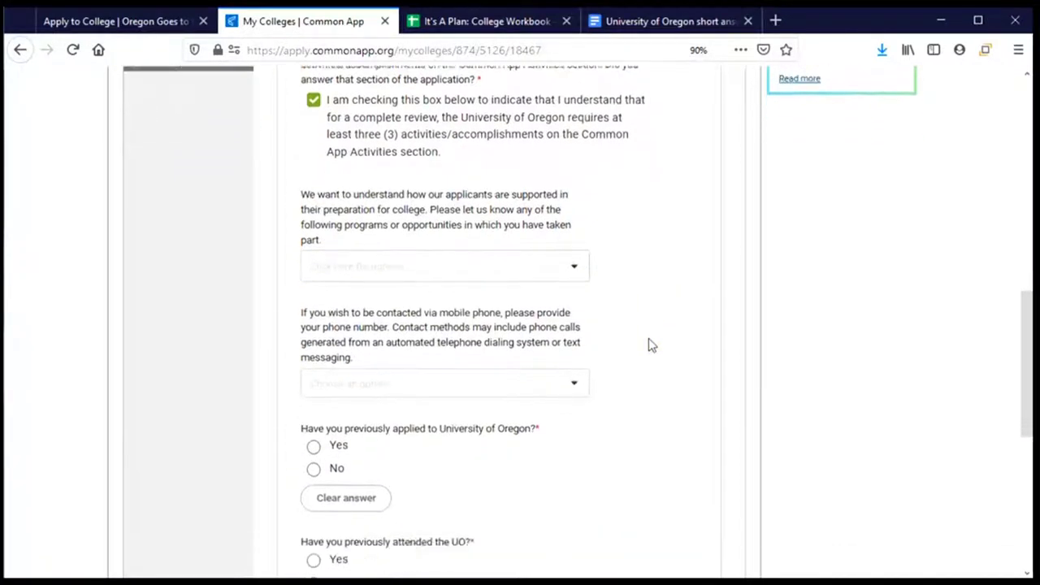
{"action": "scroll", "coordinate": [648, 346], "scroll_direction": "down", "scroll_amount": 4}
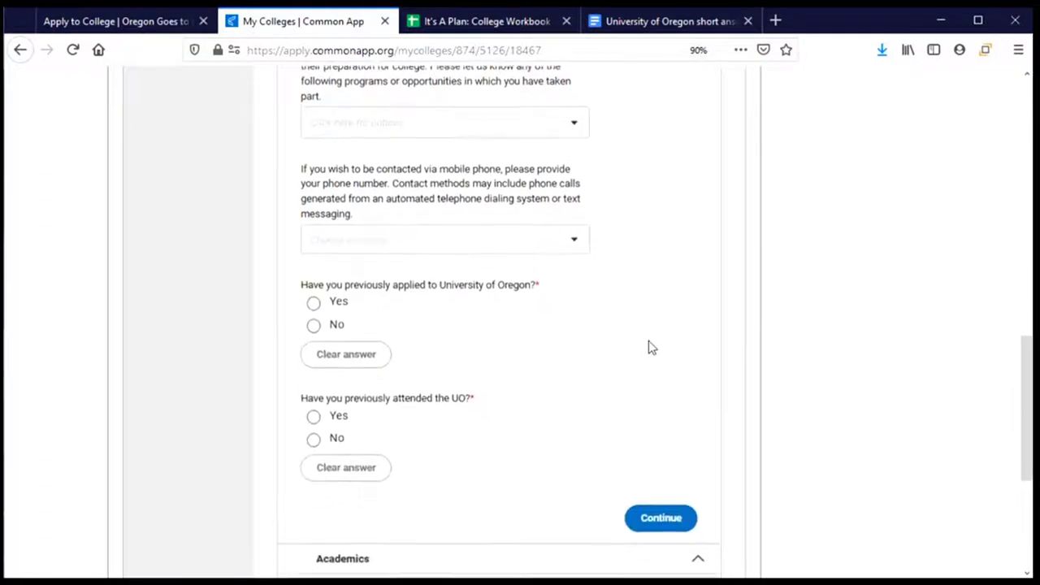
{"action": "left_click", "coordinate": [573, 109]}
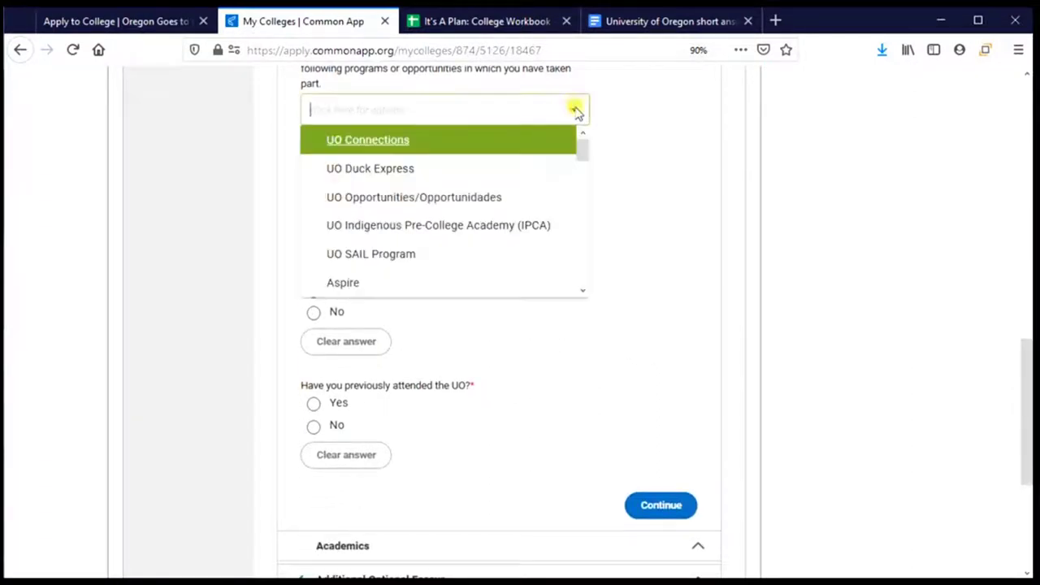
{"action": "left_click", "coordinate": [384, 291]}
{"action": "scroll", "coordinate": [583, 162], "scroll_direction": "down", "scroll_amount": 2}
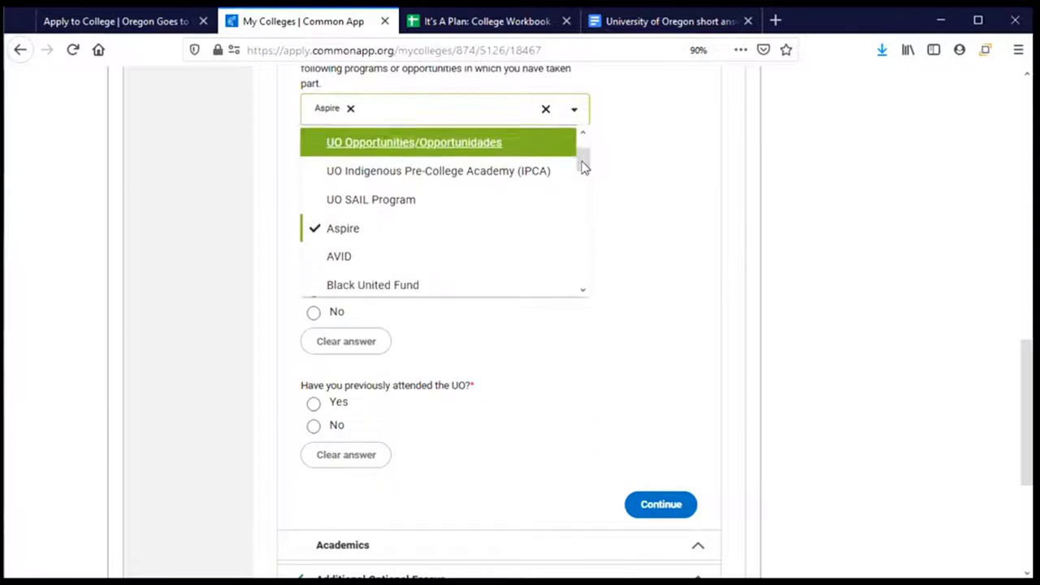
{"action": "left_click", "coordinate": [381, 255]}
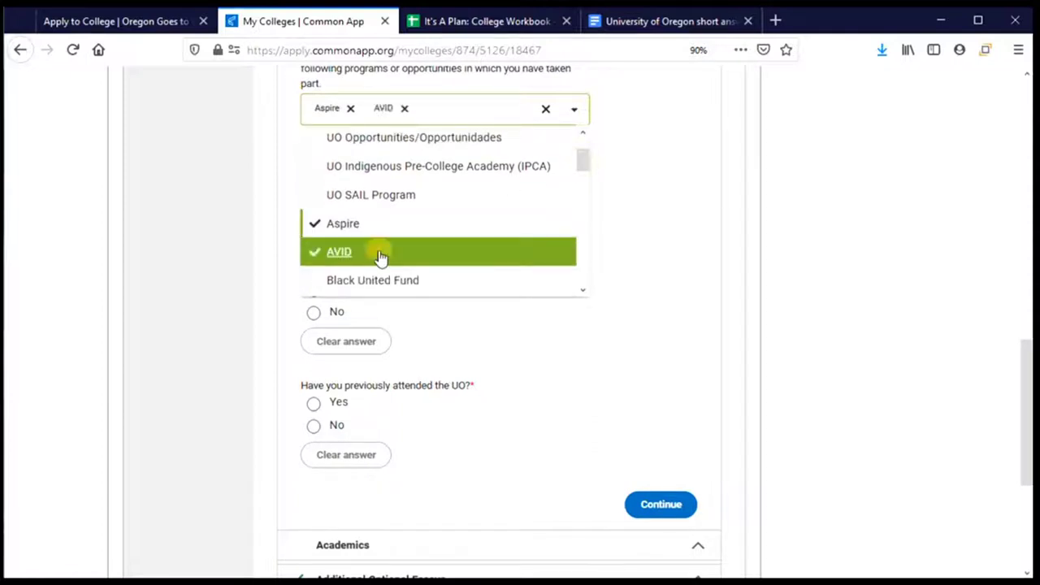
{"action": "left_click", "coordinate": [404, 108]}
{"action": "left_click", "coordinate": [352, 109]}
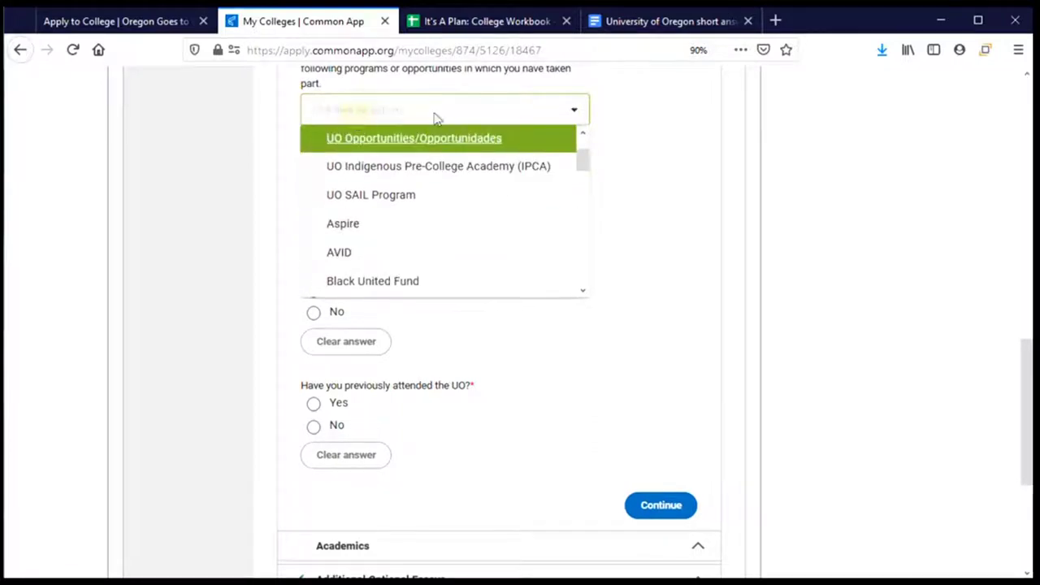
{"action": "left_click", "coordinate": [624, 144]}
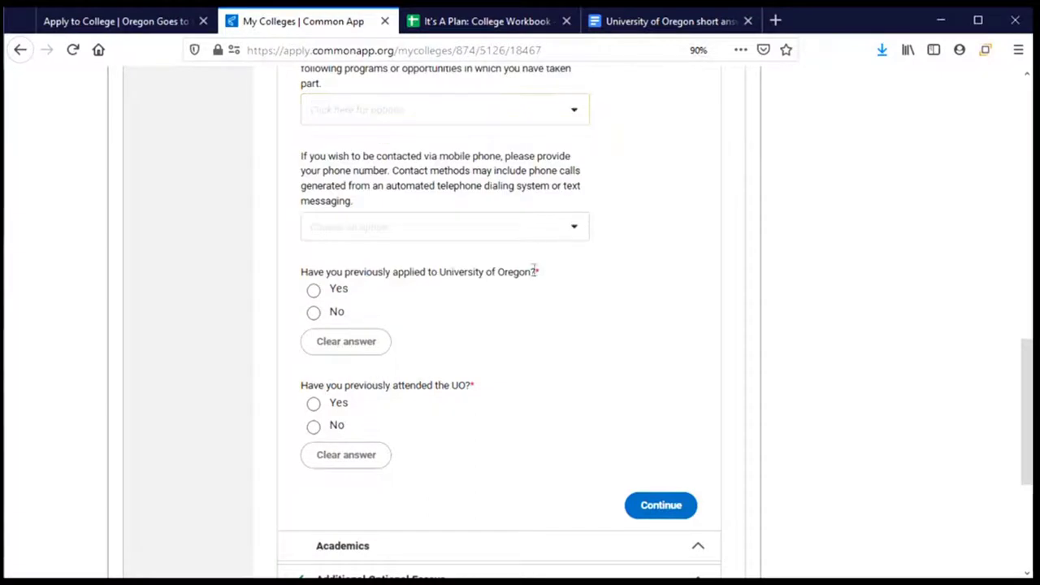
Give consent to be contacted by the University on a mobile phone
{"action": "scroll", "coordinate": [484, 266], "scroll_direction": "down", "scroll_amount": 2}
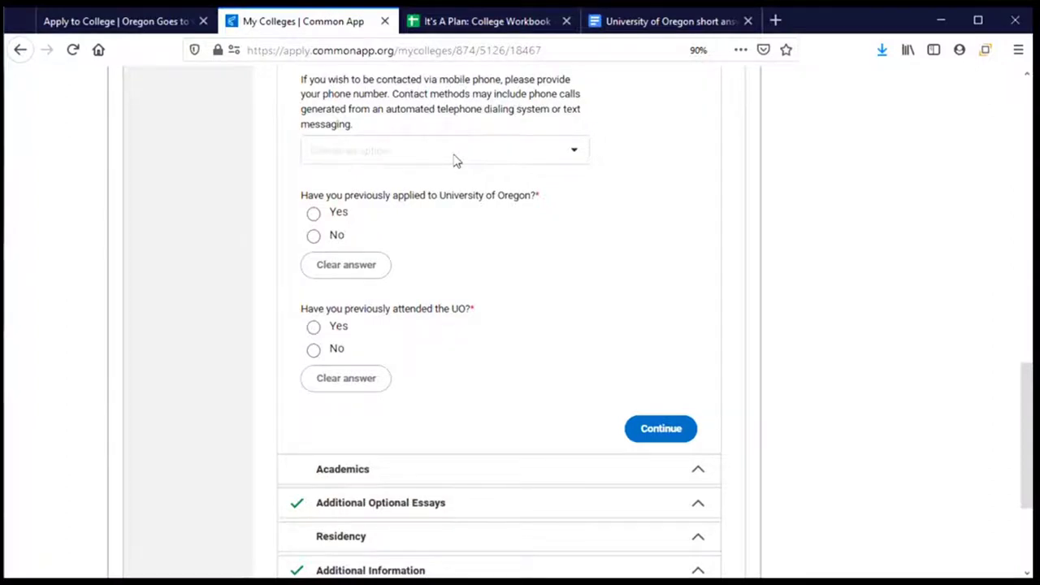
{"action": "left_click", "coordinate": [457, 160]}
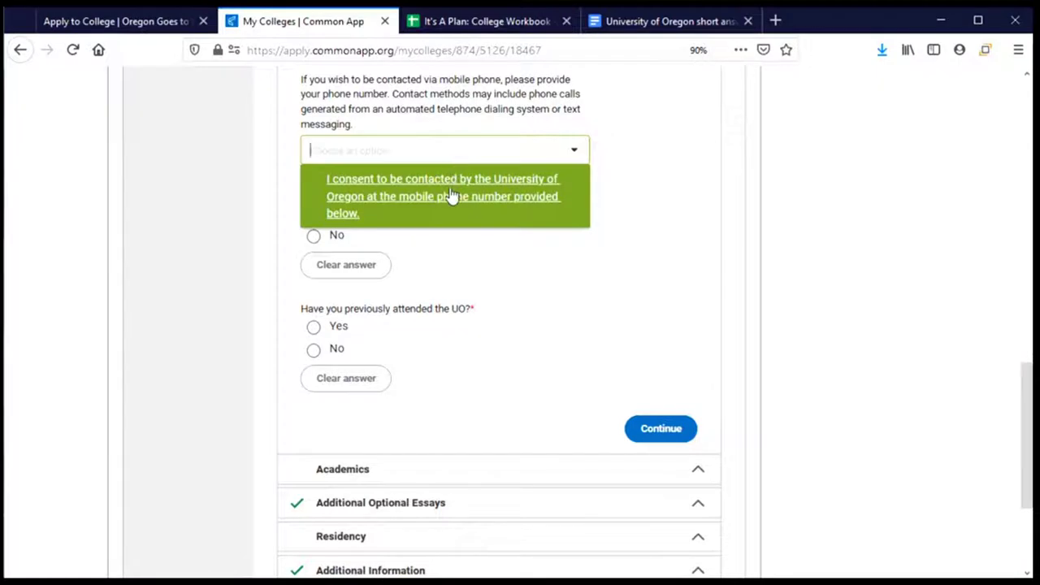
{"action": "left_click", "coordinate": [450, 195]}
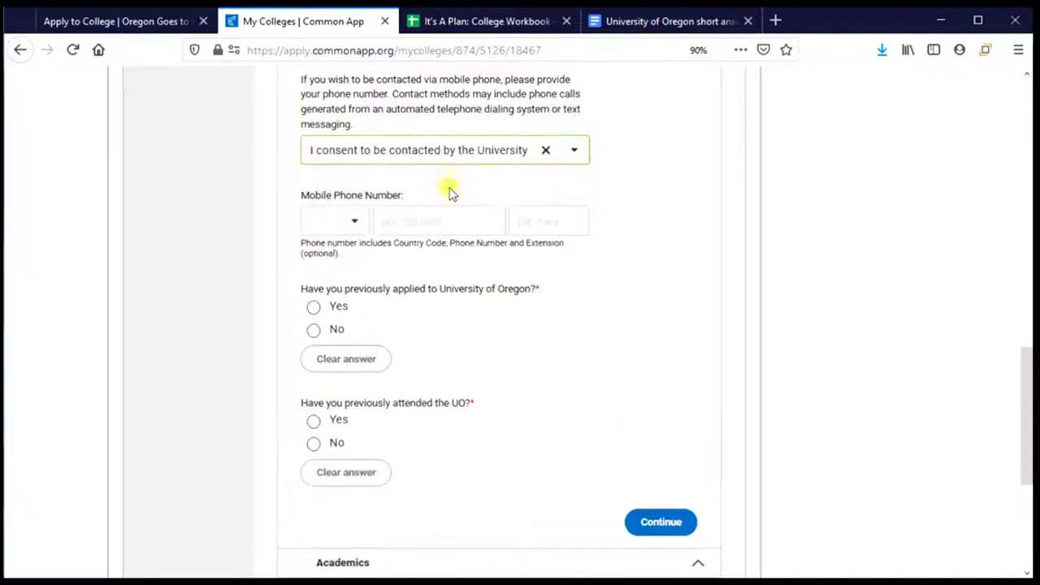
Enter the applicant's mobile phone number with the +1 United States country code
{"action": "left_click", "coordinate": [318, 219]}
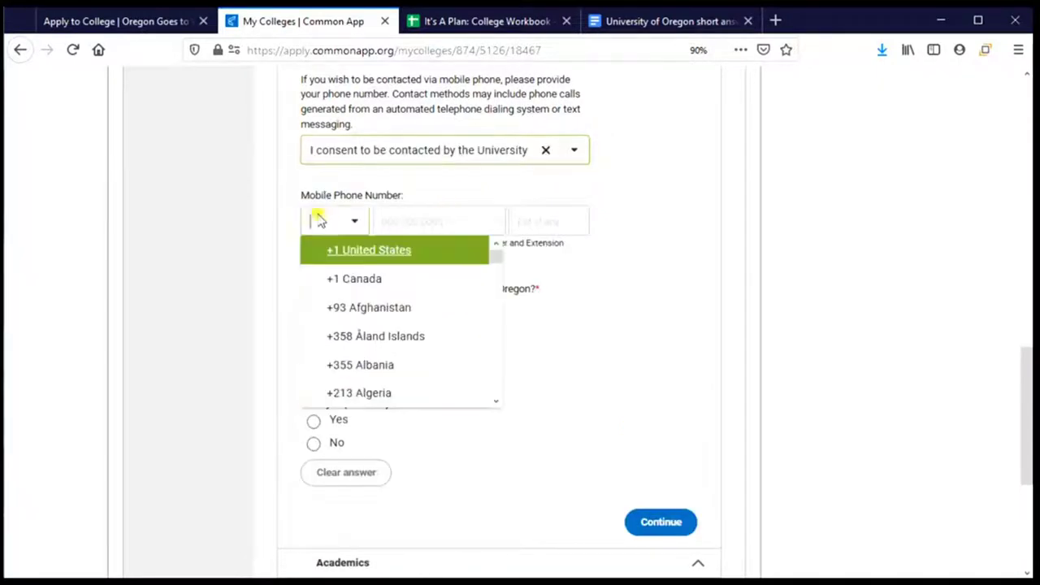
{"action": "left_click", "coordinate": [350, 271]}
{"action": "left_click", "coordinate": [466, 220]}
{"action": "type", "text": "5415551234"}
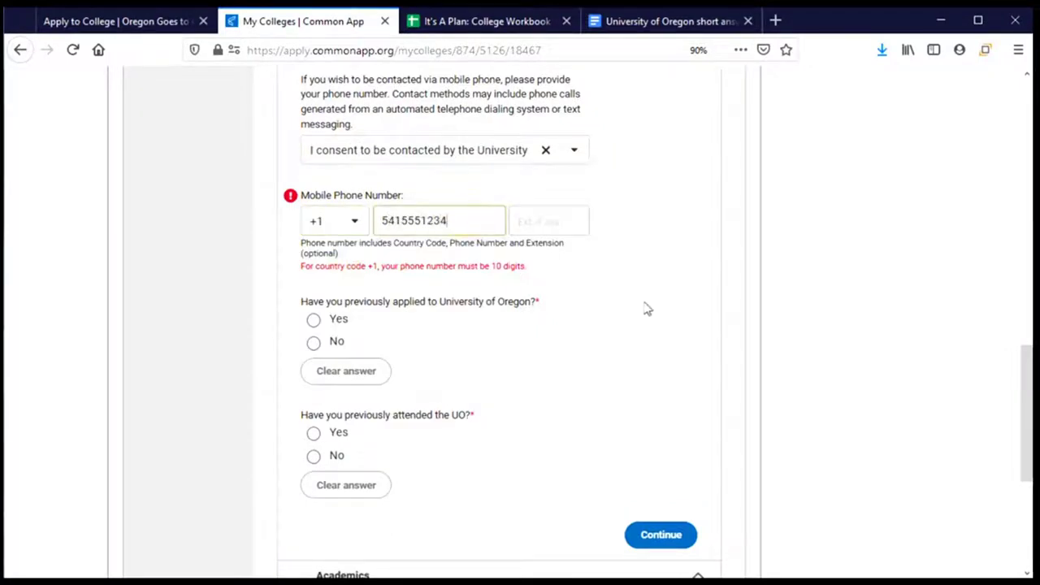
{"action": "left_click", "coordinate": [645, 306]}
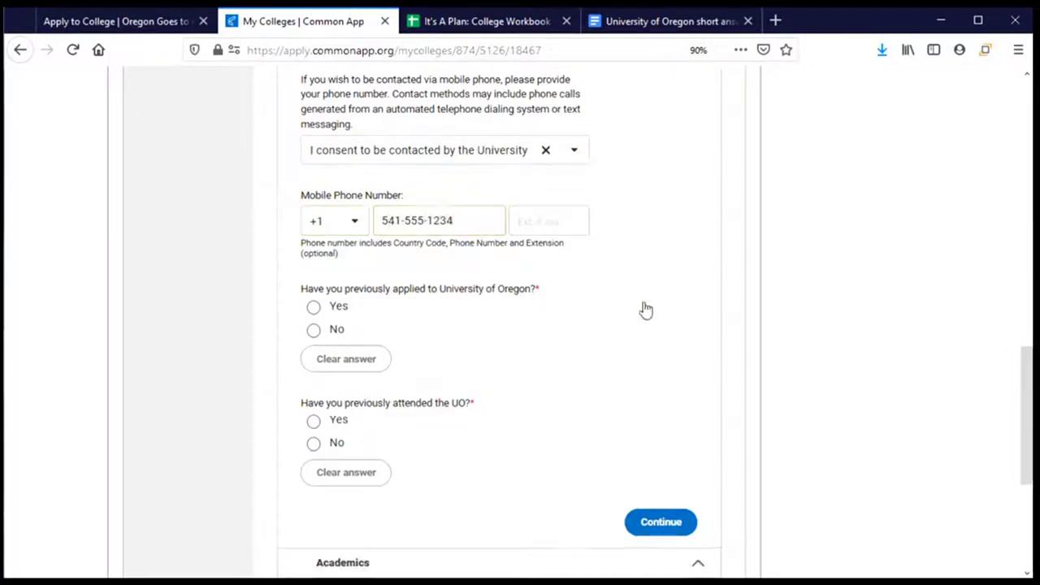
{"action": "scroll", "coordinate": [526, 317], "scroll_direction": "down", "scroll_amount": 2}
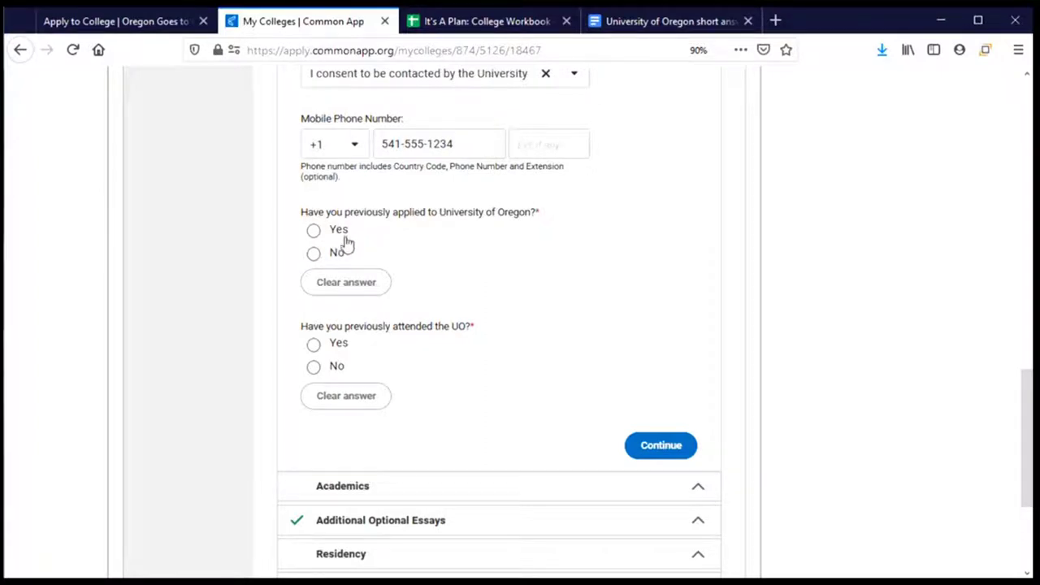
Answer No to having previously applied to the University of Oregon, replacing an initial Yes
{"action": "left_click", "coordinate": [340, 232]}
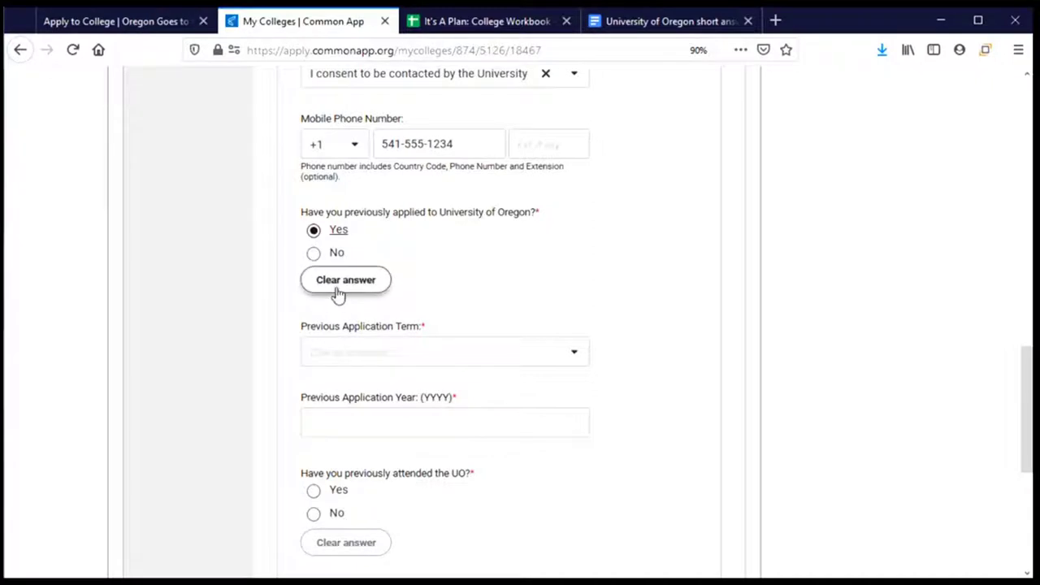
{"action": "left_click", "coordinate": [337, 286]}
{"action": "left_click", "coordinate": [313, 254]}
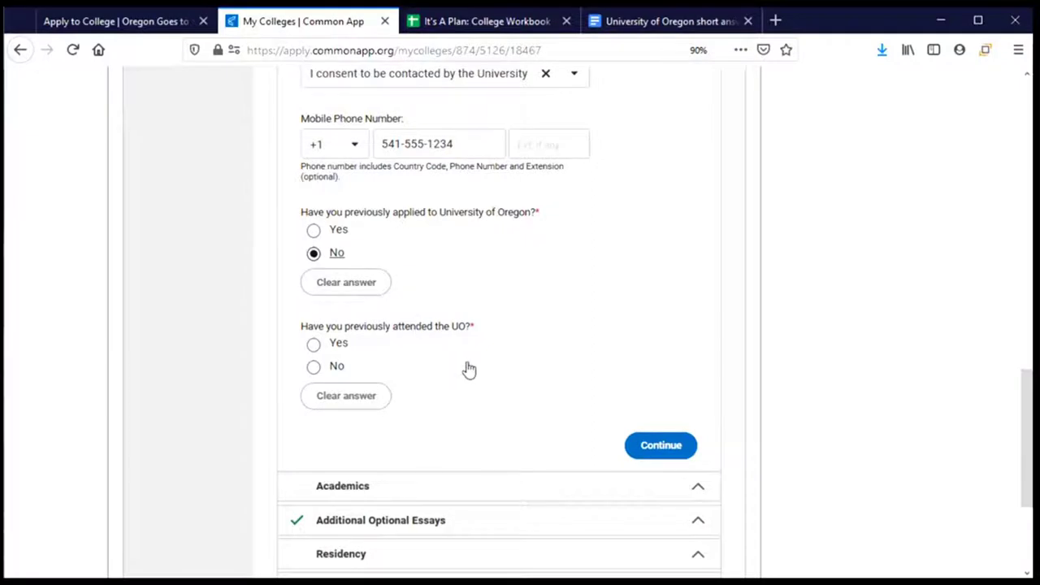
Mark Yes for having previously attended the UO, then clear it so it stays unanswered
{"action": "scroll", "coordinate": [469, 370], "scroll_direction": "down", "scroll_amount": 1}
{"action": "scroll", "coordinate": [468, 369], "scroll_direction": "down", "scroll_amount": 4}
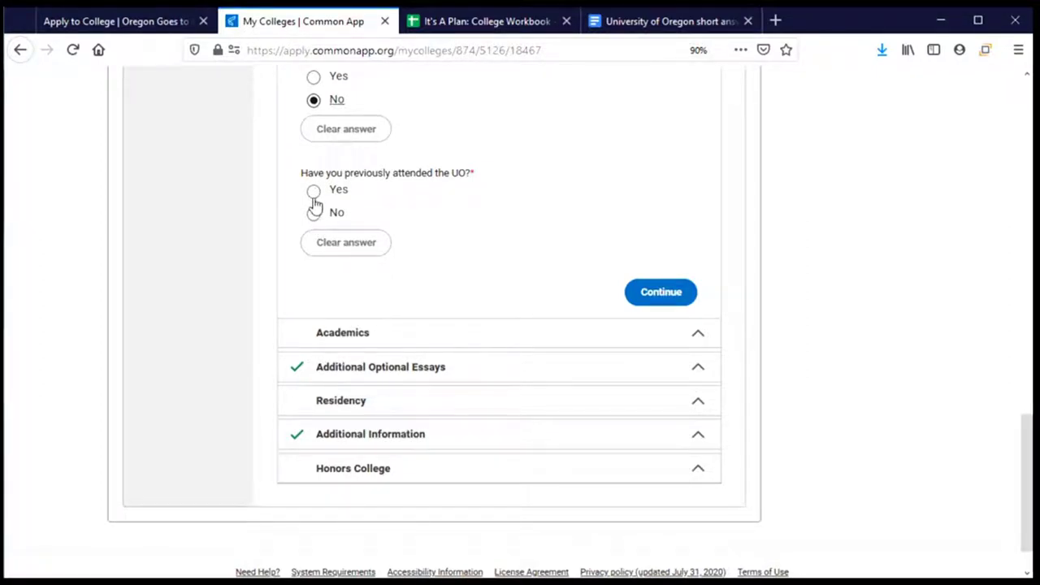
{"action": "left_click", "coordinate": [314, 195]}
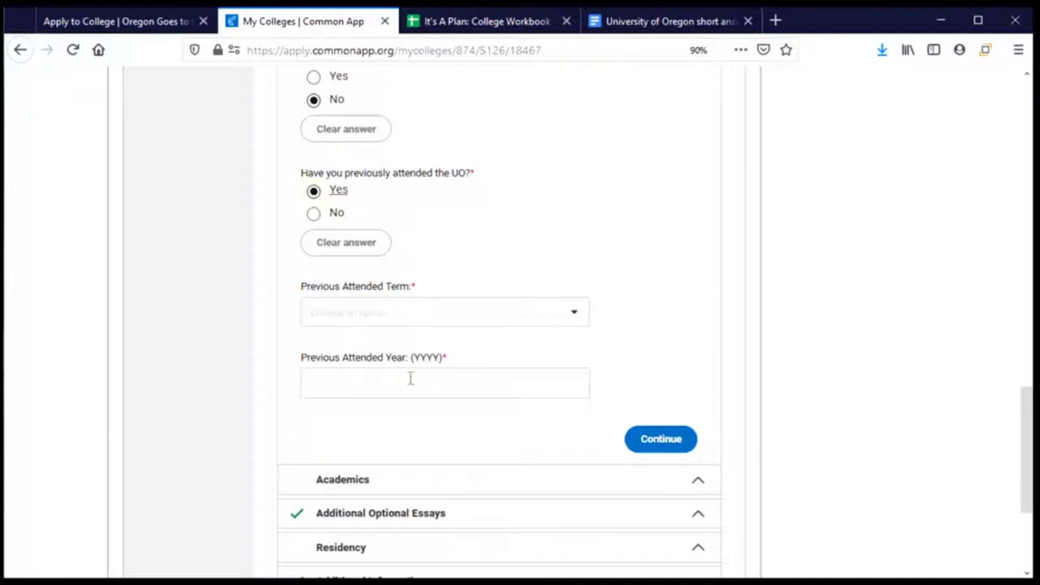
{"action": "left_click", "coordinate": [343, 245]}
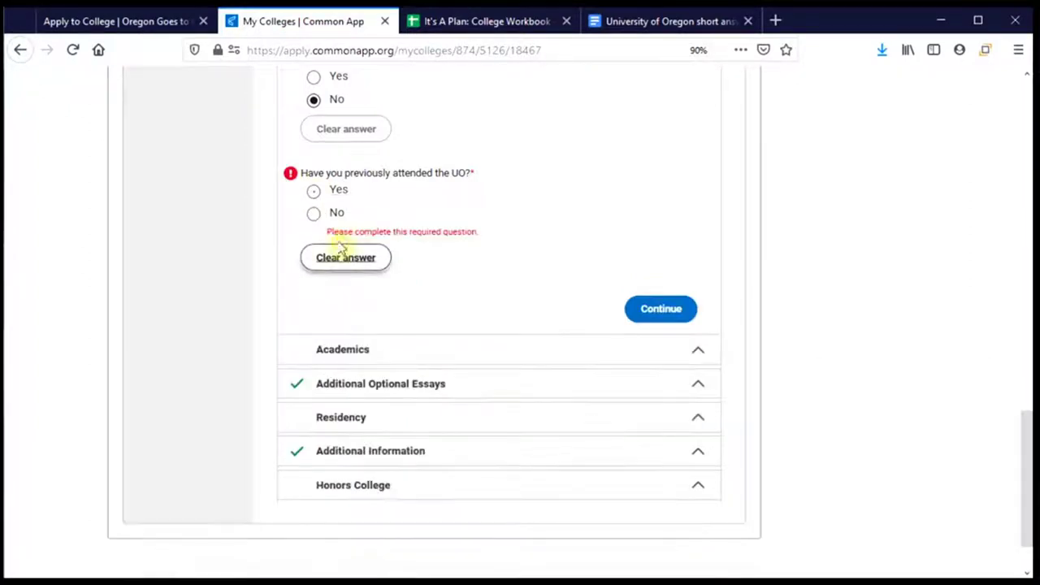
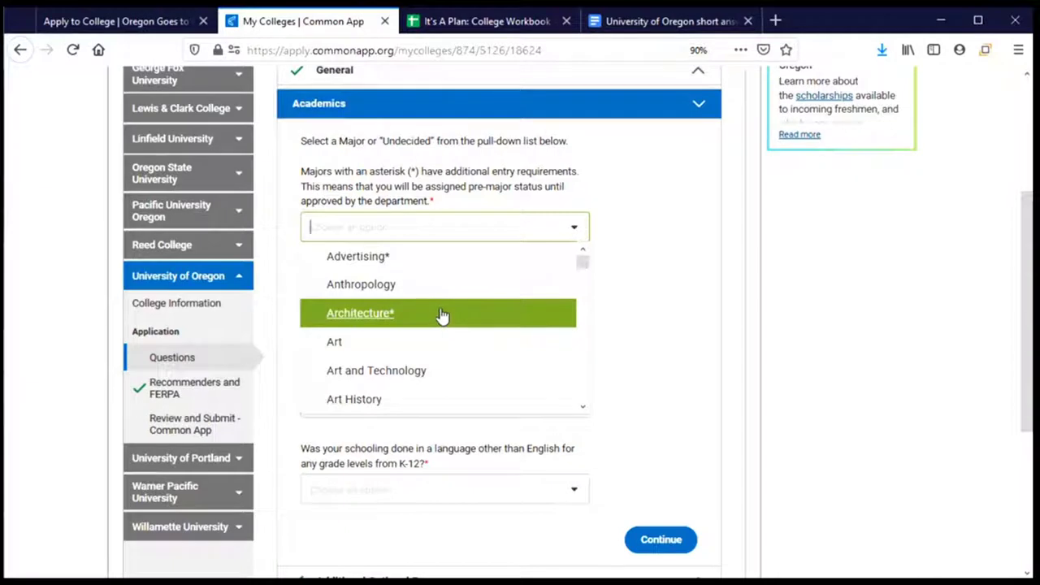
Pick Undecided as the intended major and Social Work as the professional objective
{"action": "left_click_drag", "start_coordinate": [580, 260], "coordinate": [585, 404]}
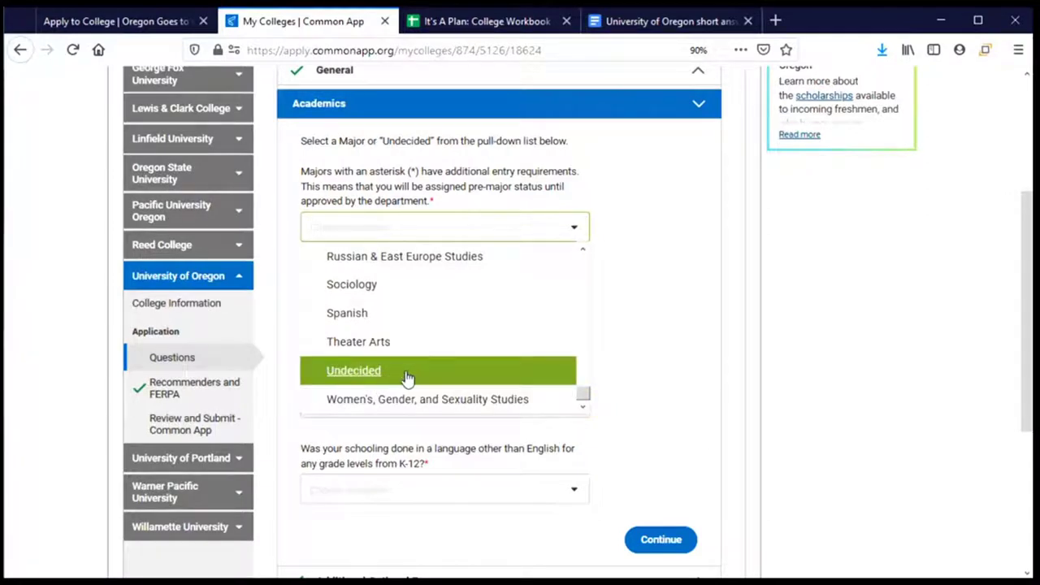
{"action": "left_click", "coordinate": [407, 374]}
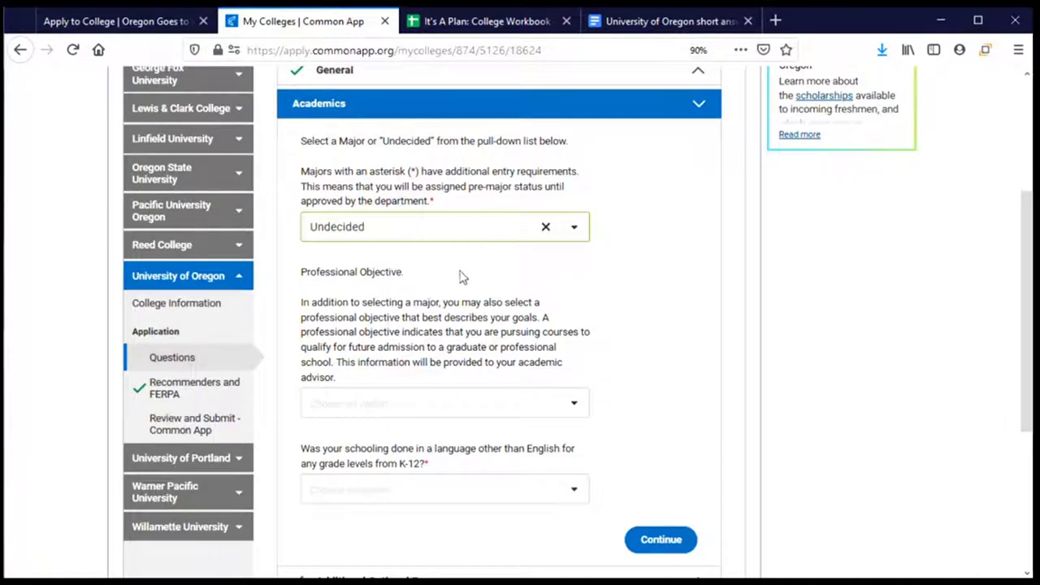
{"action": "scroll", "coordinate": [459, 277], "scroll_direction": "down", "scroll_amount": 1}
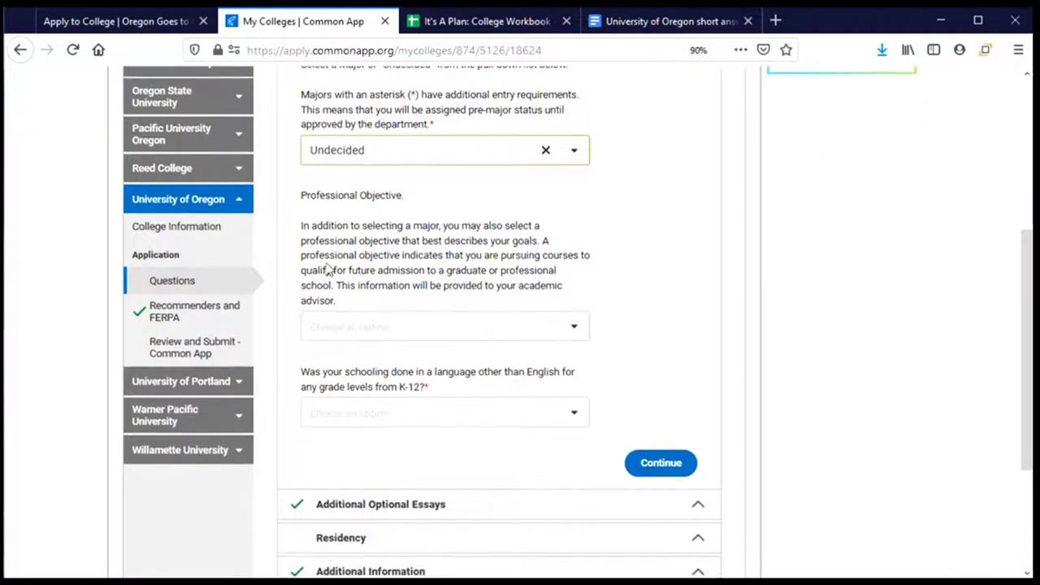
{"action": "scroll", "coordinate": [328, 267], "scroll_direction": "down", "scroll_amount": 1}
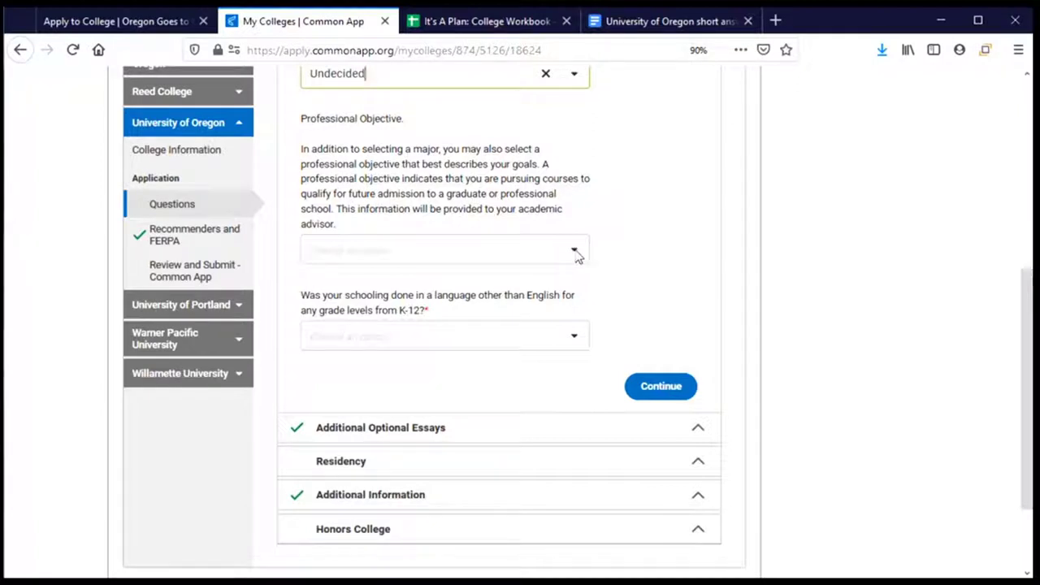
{"action": "left_click", "coordinate": [575, 252]}
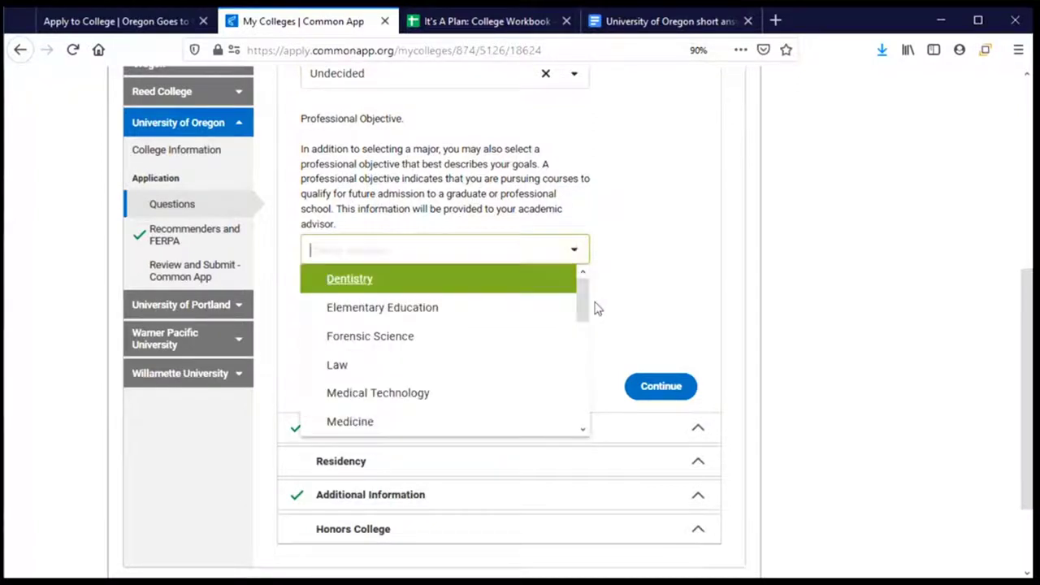
{"action": "left_click_drag", "start_coordinate": [585, 311], "coordinate": [583, 420]}
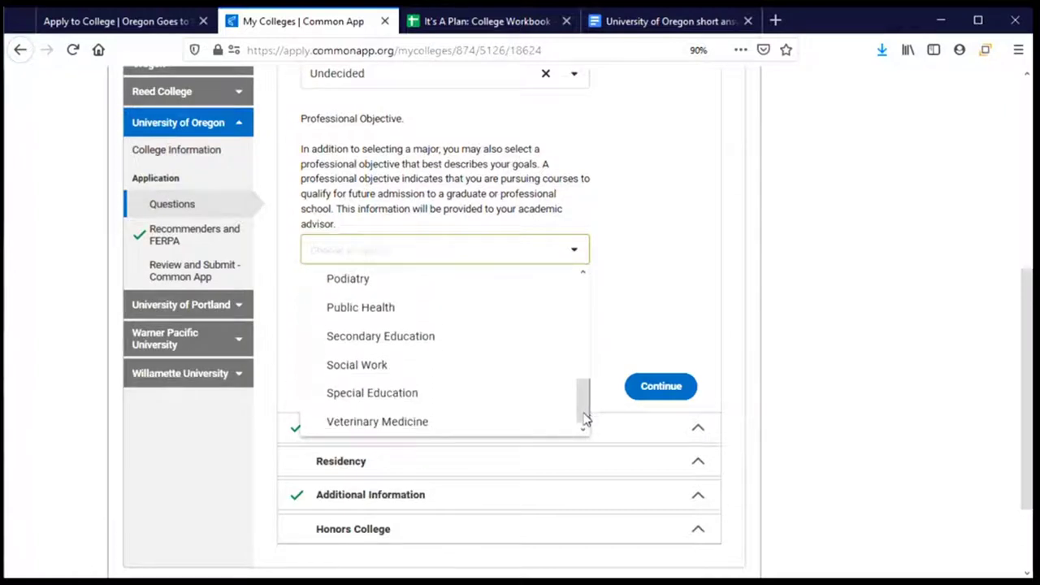
{"action": "left_click", "coordinate": [382, 372]}
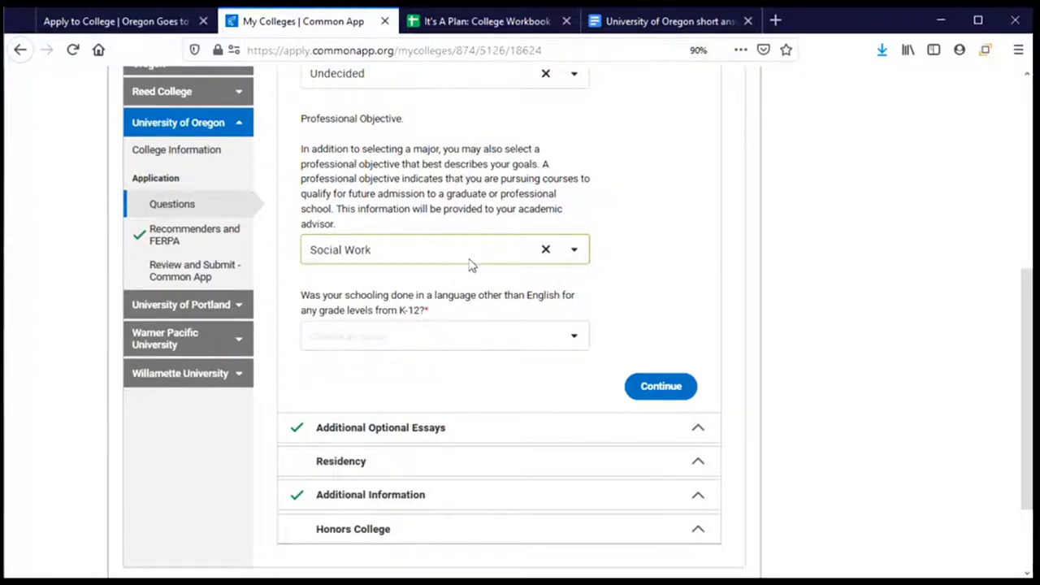
Answer No to having been schooled in a language other than English
{"action": "scroll", "coordinate": [473, 264], "scroll_direction": "down", "scroll_amount": 2}
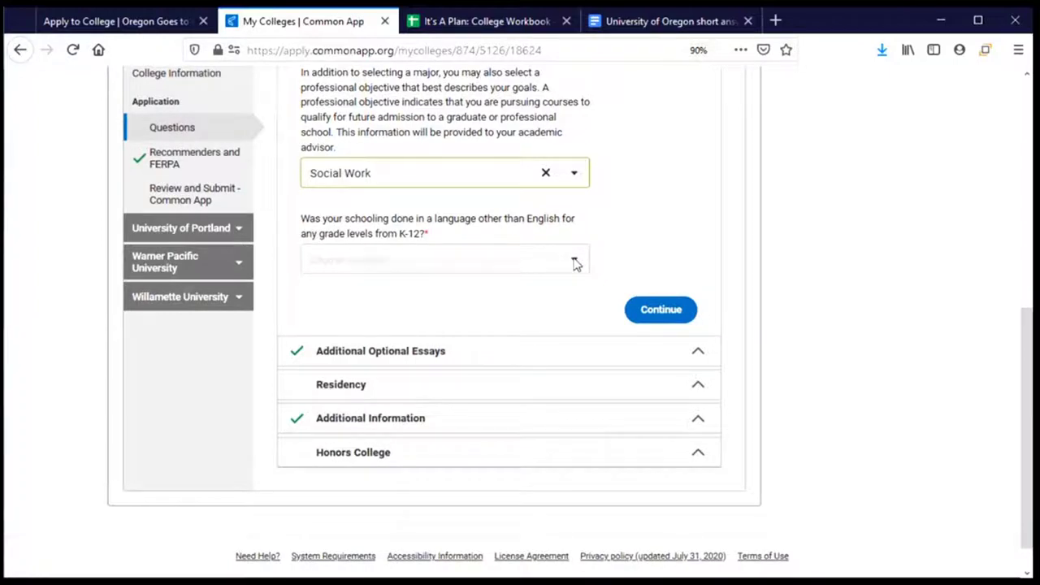
{"action": "left_click", "coordinate": [576, 262]}
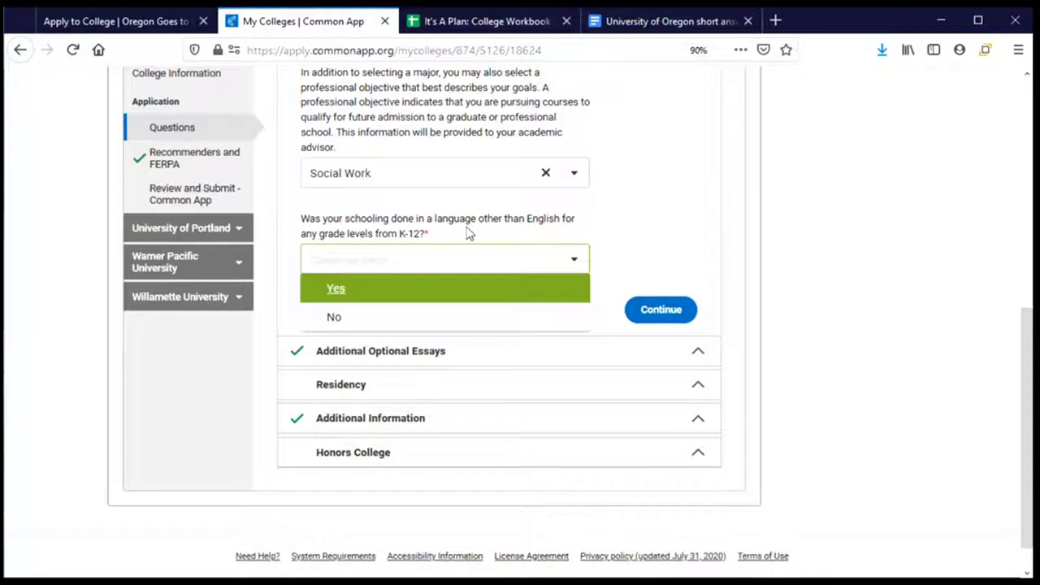
{"action": "left_click", "coordinate": [425, 324]}
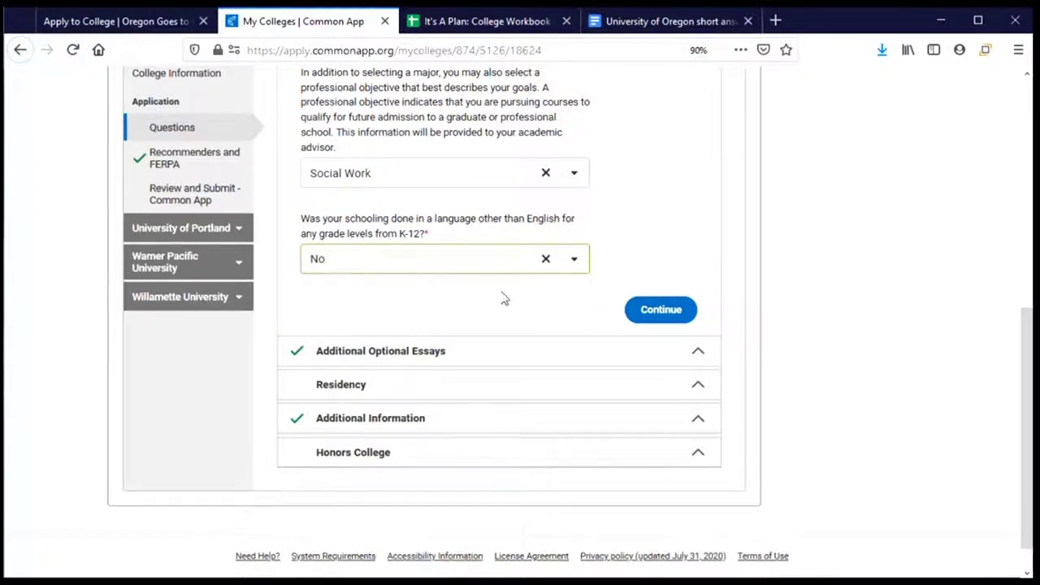
{"action": "scroll", "coordinate": [505, 299], "scroll_direction": "down", "scroll_amount": 1}
Save the Academics answers and place the cursor in the Oregon essay box
{"action": "left_click", "coordinate": [665, 277]}
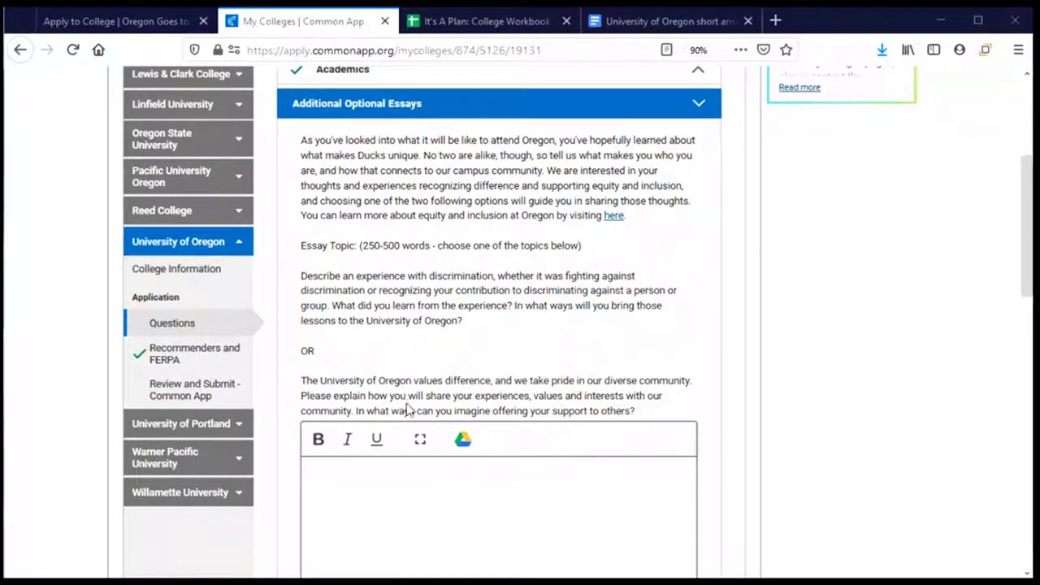
{"action": "scroll", "coordinate": [408, 410], "scroll_direction": "down", "scroll_amount": 2}
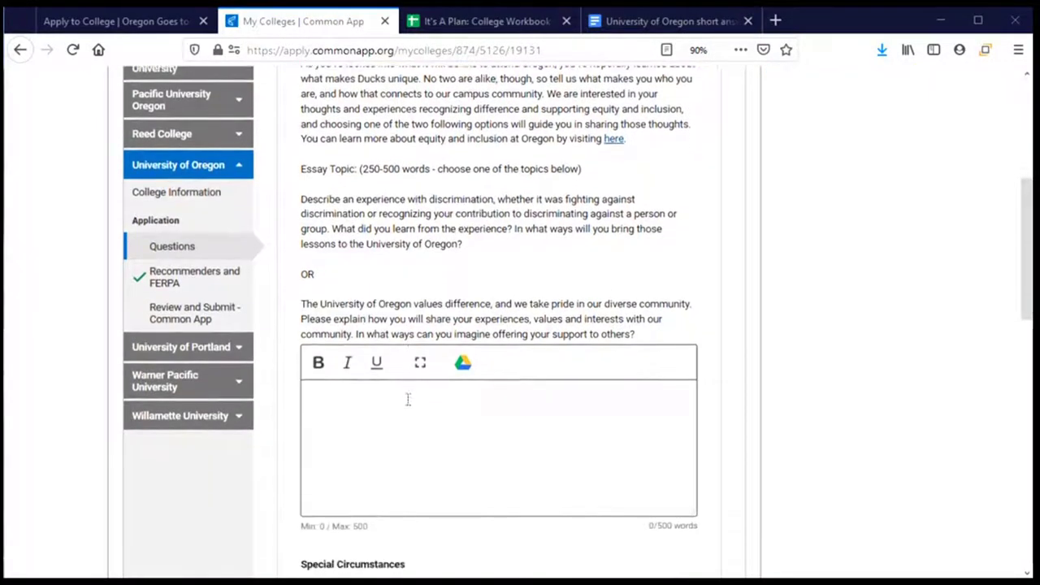
{"action": "left_click", "coordinate": [408, 452]}
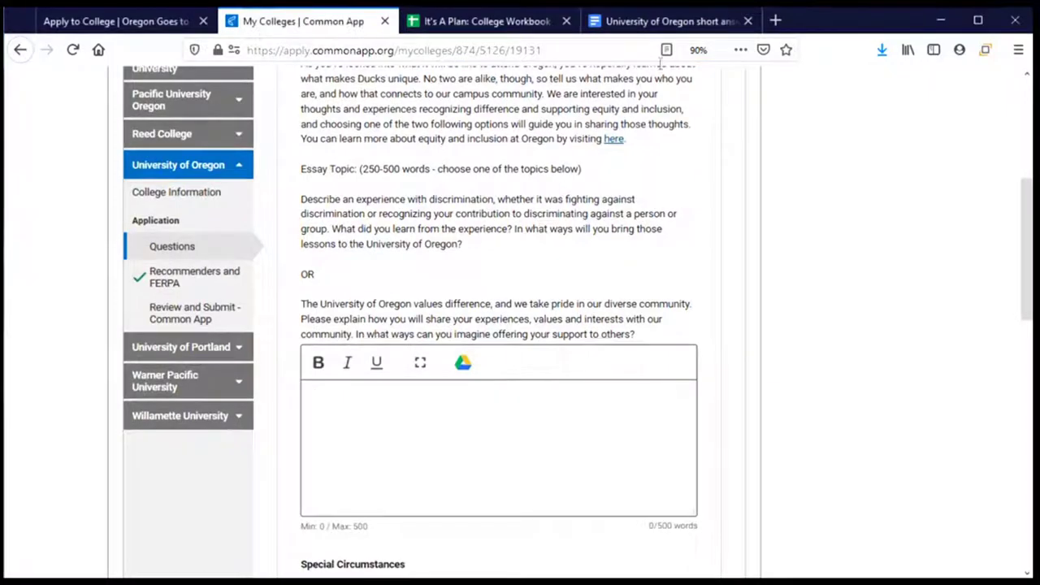
Copy the three essay paragraphs from the 'University of Oregon short answer' document into the clipboard
{"action": "left_click", "coordinate": [661, 22]}
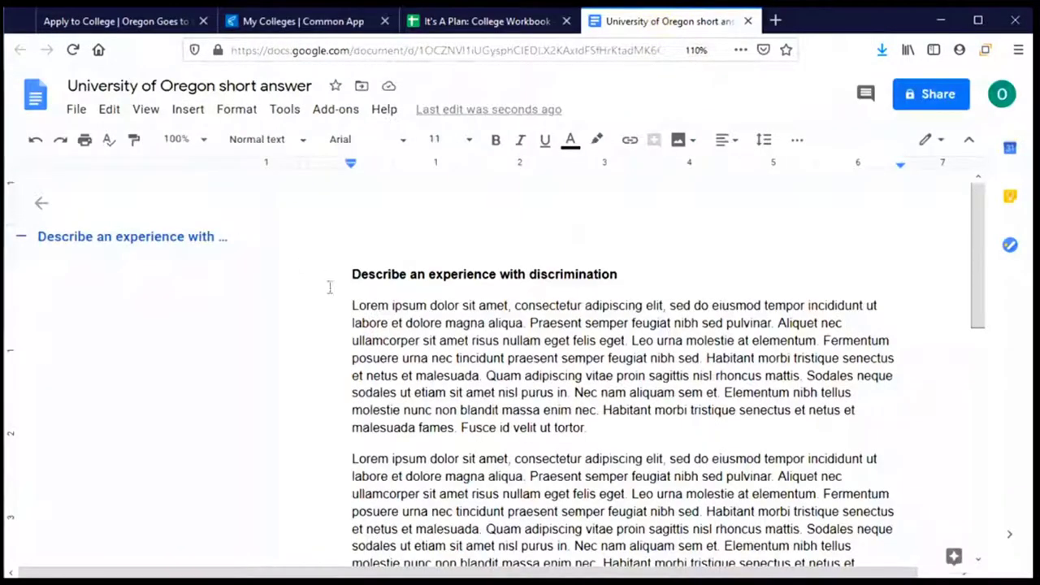
{"action": "left_click_drag", "start_coordinate": [344, 307], "coordinate": [623, 498]}
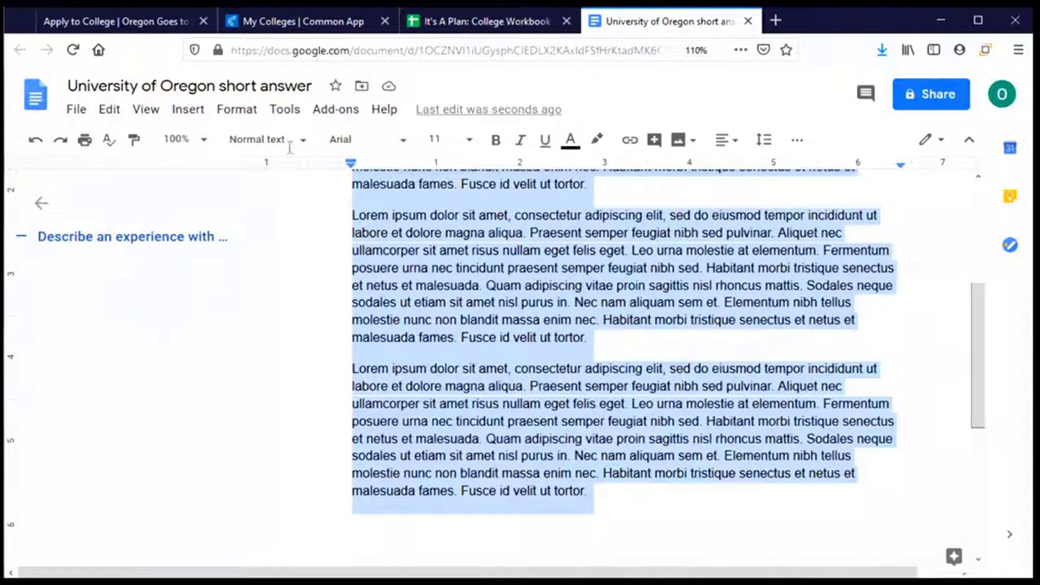
{"action": "left_click", "coordinate": [268, 26]}
{"action": "left_click", "coordinate": [316, 396]}
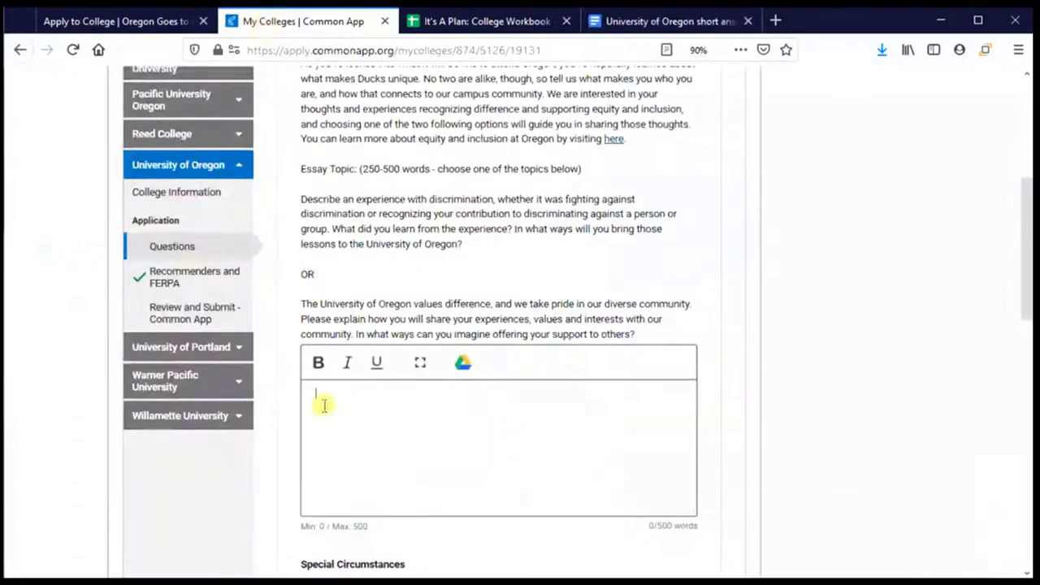
Paste the copied essay into the optional essay box and continue to Residency
{"action": "key", "text": "ctrl+v"}
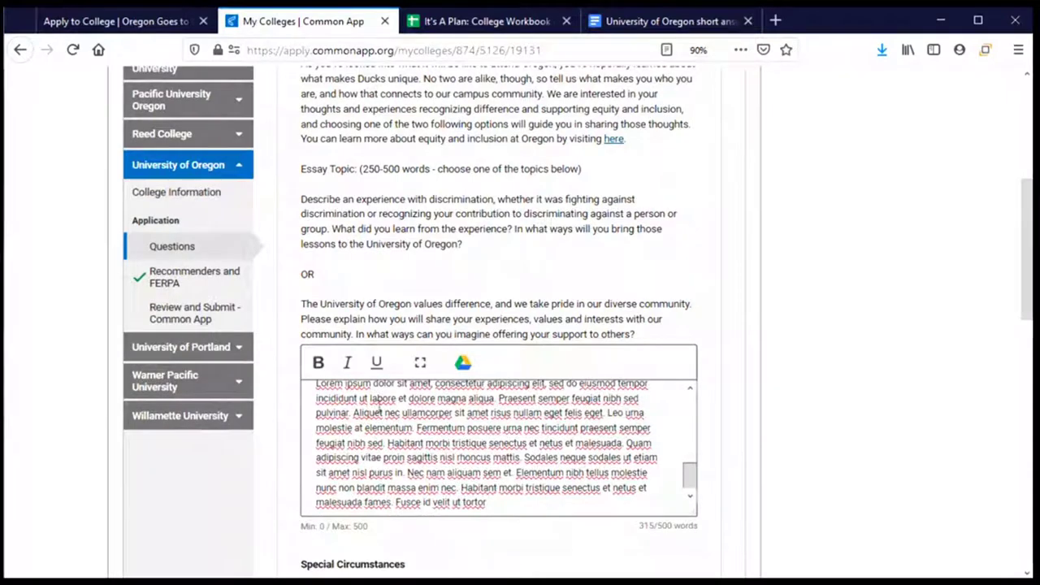
{"action": "scroll", "coordinate": [389, 284], "scroll_direction": "down", "scroll_amount": 3}
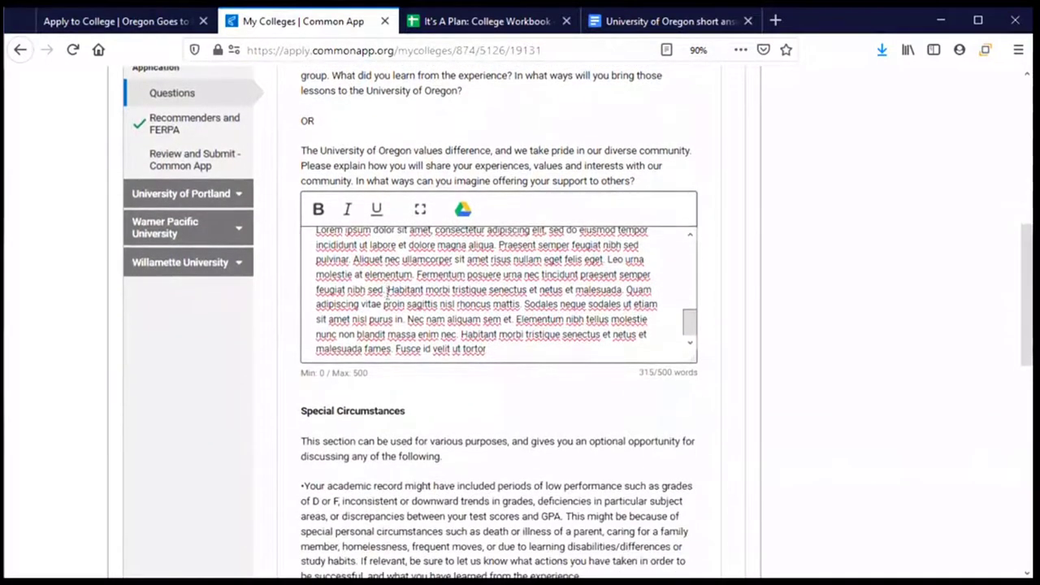
{"action": "scroll", "coordinate": [387, 294], "scroll_direction": "down", "scroll_amount": 5}
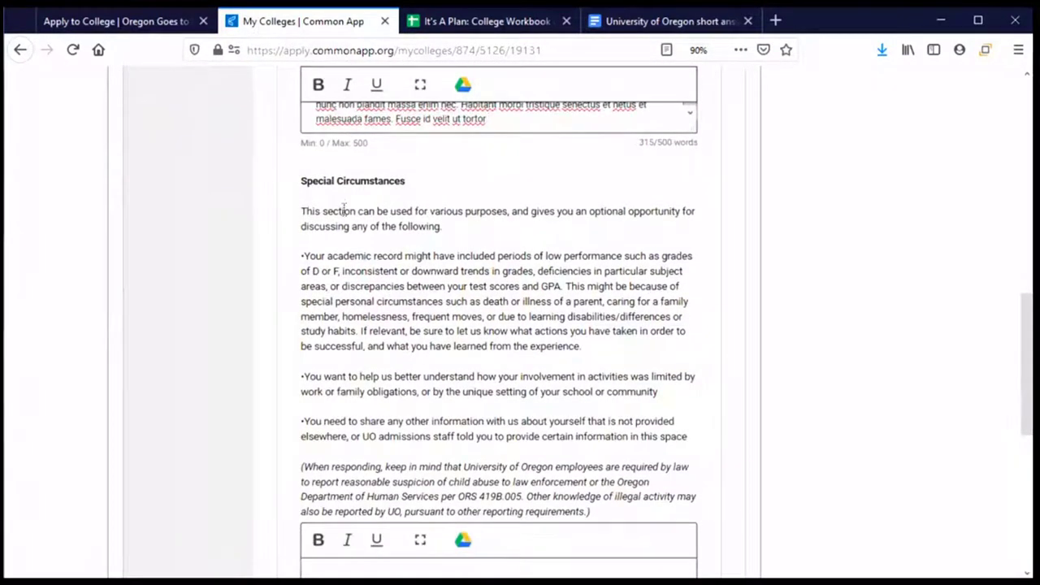
{"action": "scroll", "coordinate": [439, 257], "scroll_direction": "down", "scroll_amount": 2}
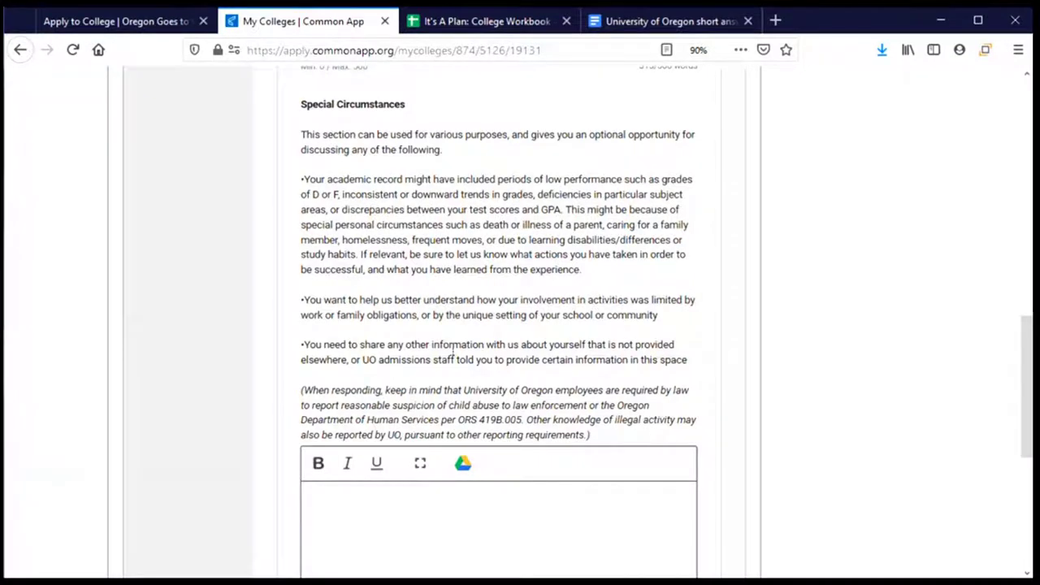
{"action": "scroll", "coordinate": [355, 468], "scroll_direction": "down", "scroll_amount": 2}
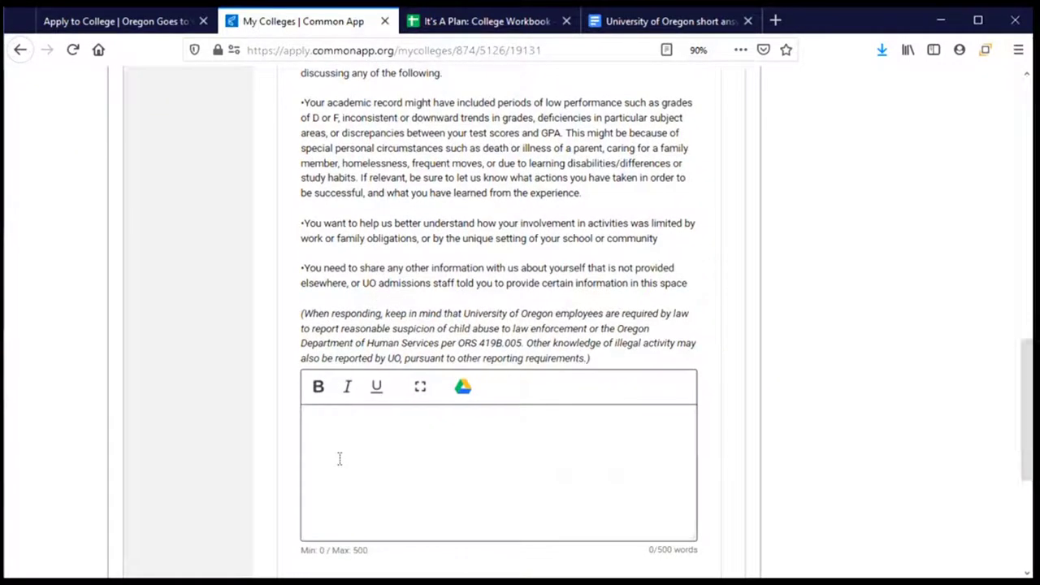
{"action": "scroll", "coordinate": [342, 459], "scroll_direction": "down", "scroll_amount": 2}
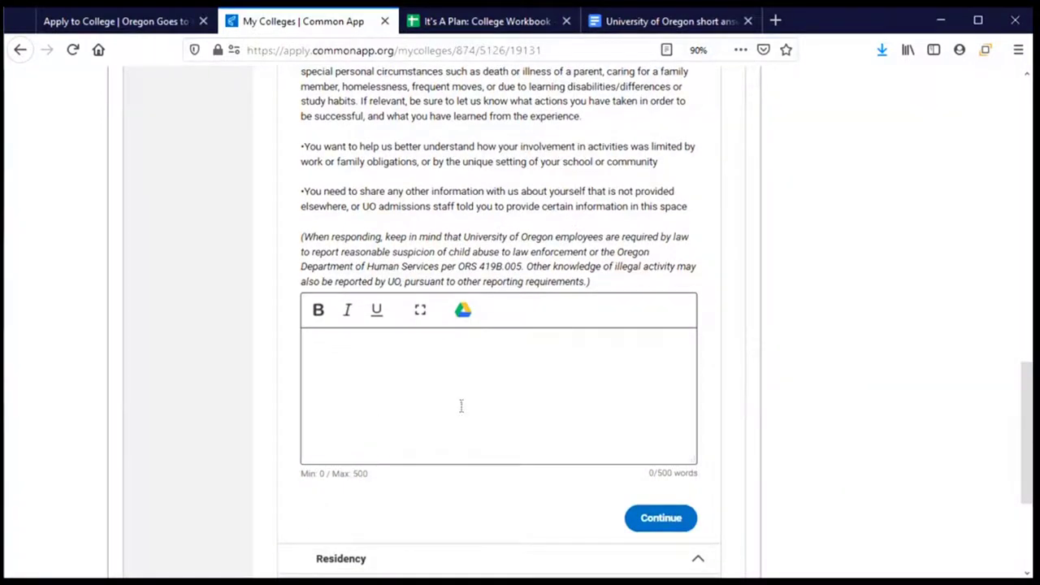
{"action": "scroll", "coordinate": [461, 406], "scroll_direction": "down", "scroll_amount": 4}
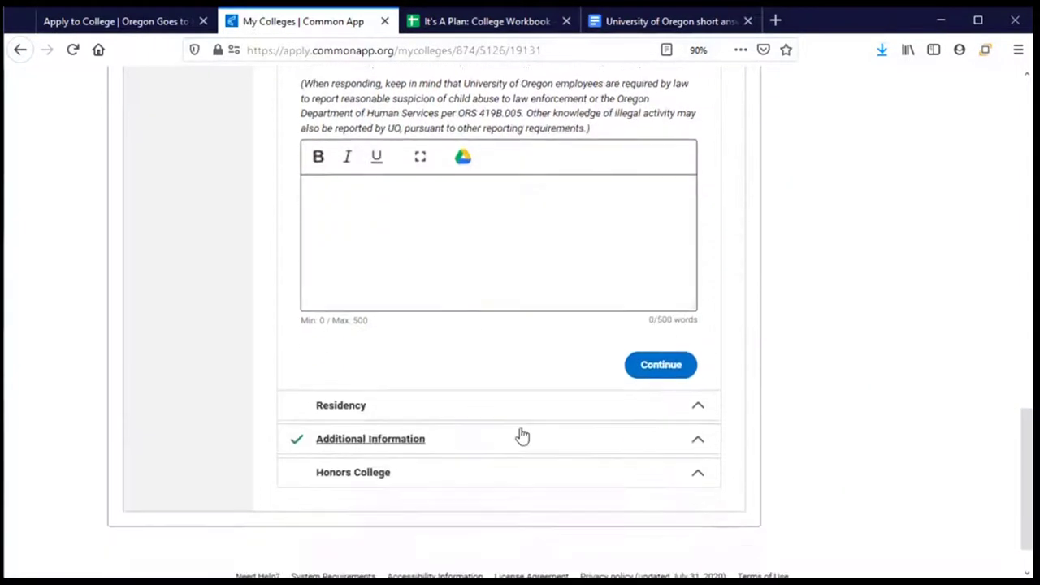
{"action": "left_click", "coordinate": [645, 363]}
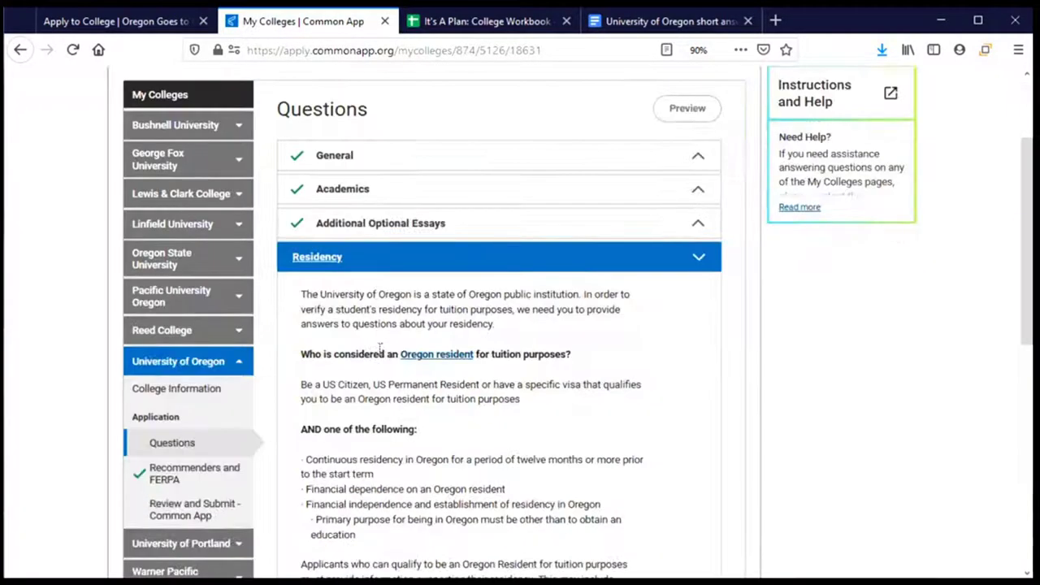
Answer Yes to Oregon resident, US citizen or permanent resident, and living in Oregon
{"action": "scroll", "coordinate": [487, 424], "scroll_direction": "down", "scroll_amount": 4}
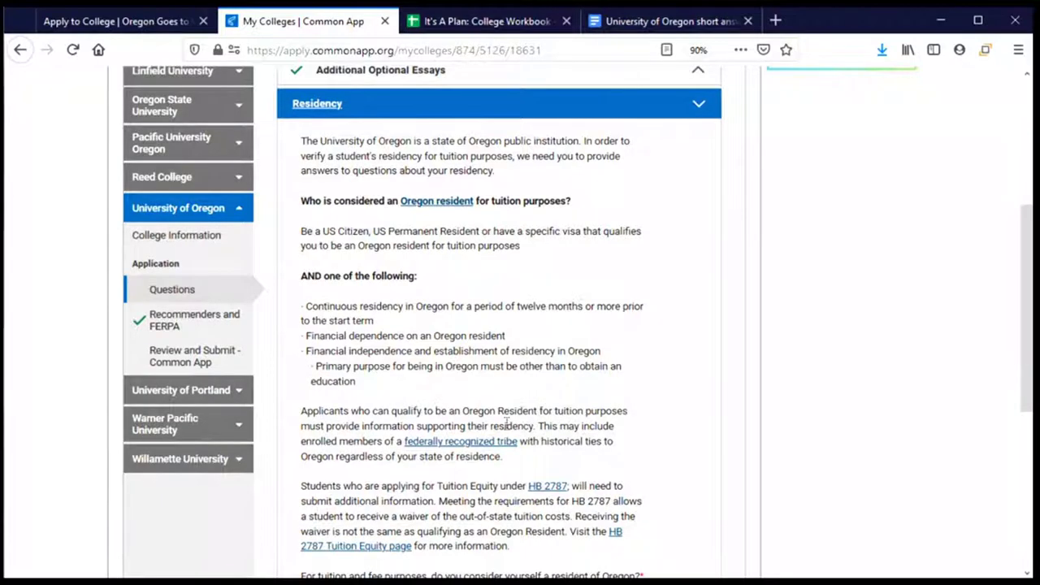
{"action": "scroll", "coordinate": [553, 398], "scroll_direction": "down", "scroll_amount": 2}
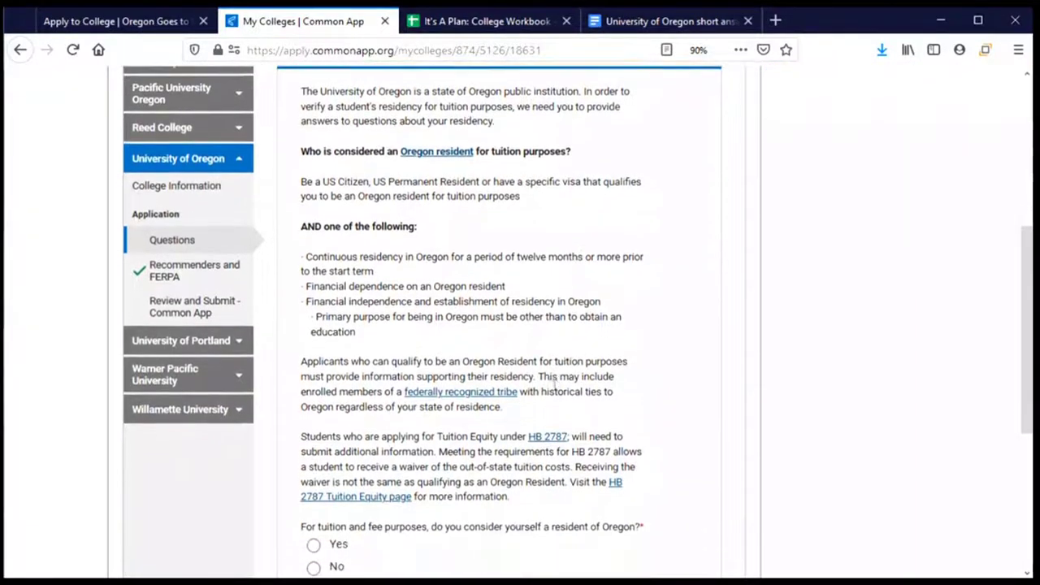
{"action": "scroll", "coordinate": [556, 393], "scroll_direction": "down", "scroll_amount": 2}
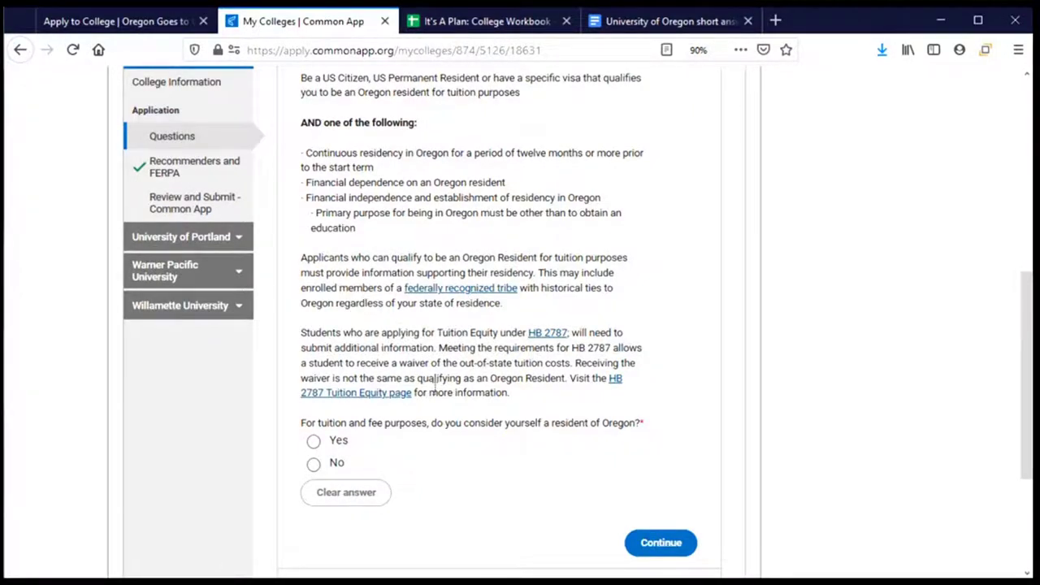
{"action": "scroll", "coordinate": [433, 382], "scroll_direction": "down", "scroll_amount": 4}
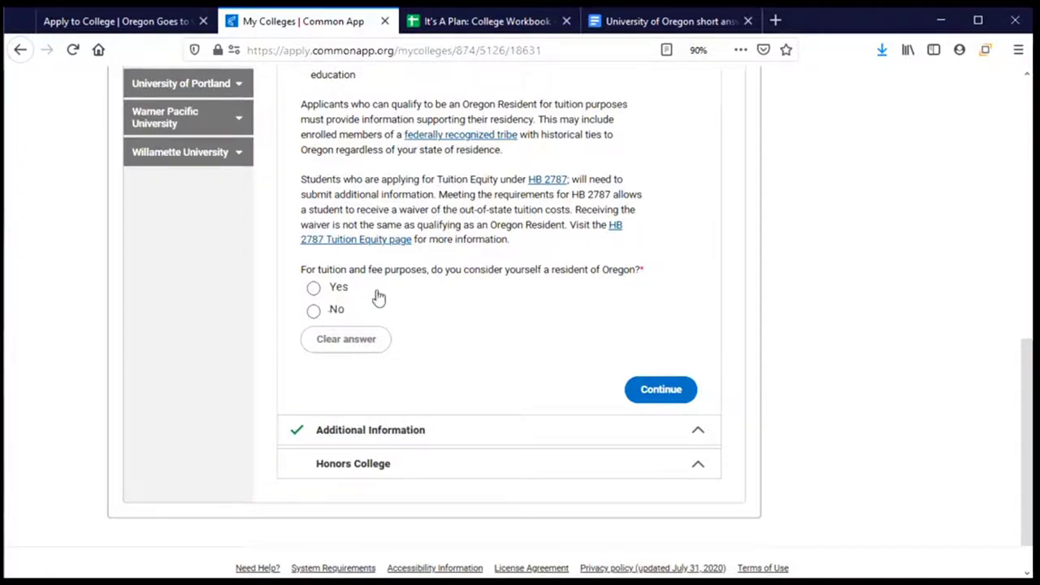
{"action": "left_click", "coordinate": [312, 289]}
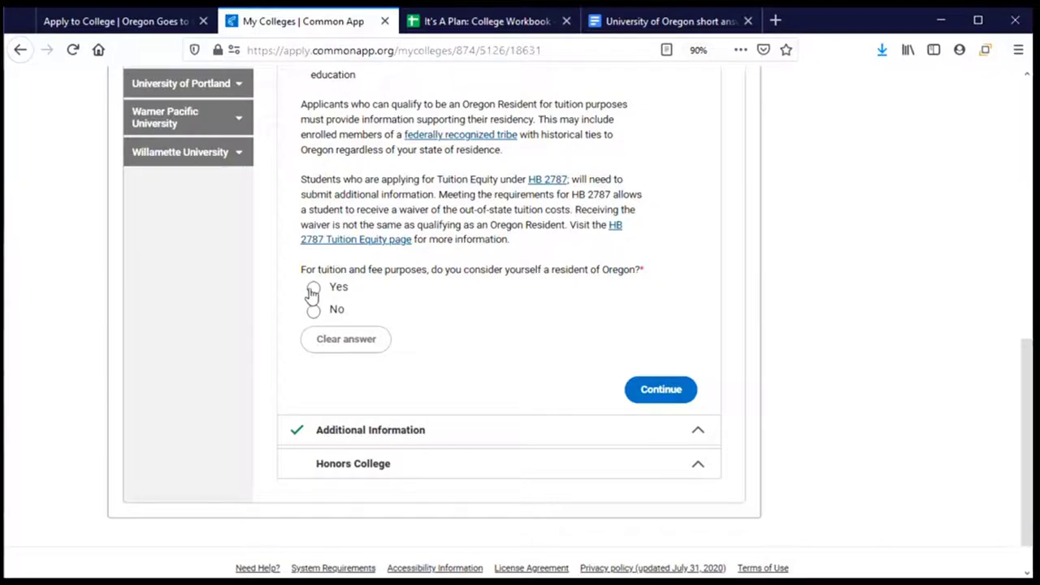
{"action": "scroll", "coordinate": [518, 368], "scroll_direction": "down", "scroll_amount": 5}
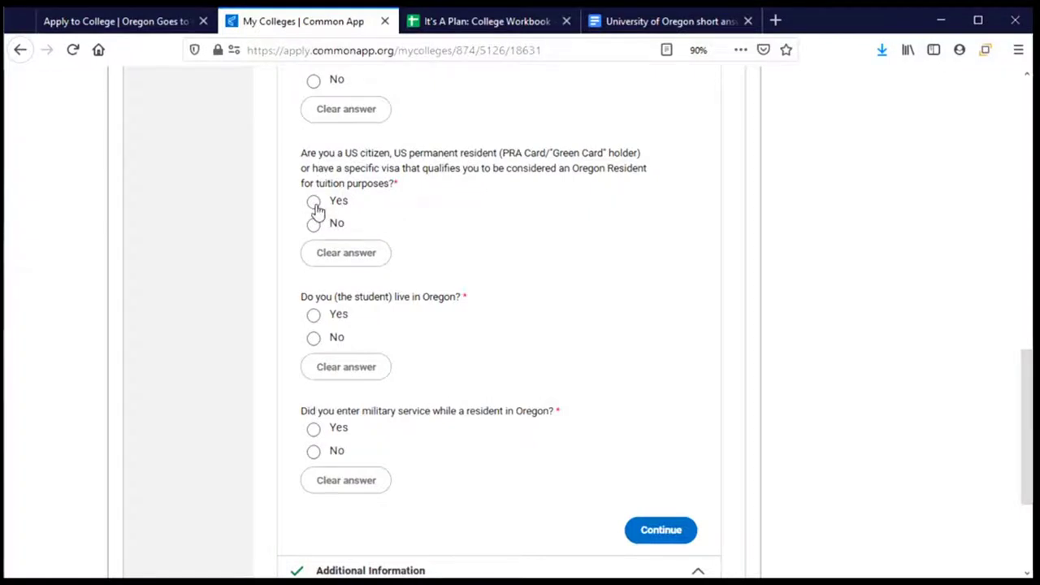
{"action": "left_click", "coordinate": [314, 203]}
{"action": "scroll", "coordinate": [325, 215], "scroll_direction": "down", "scroll_amount": 3}
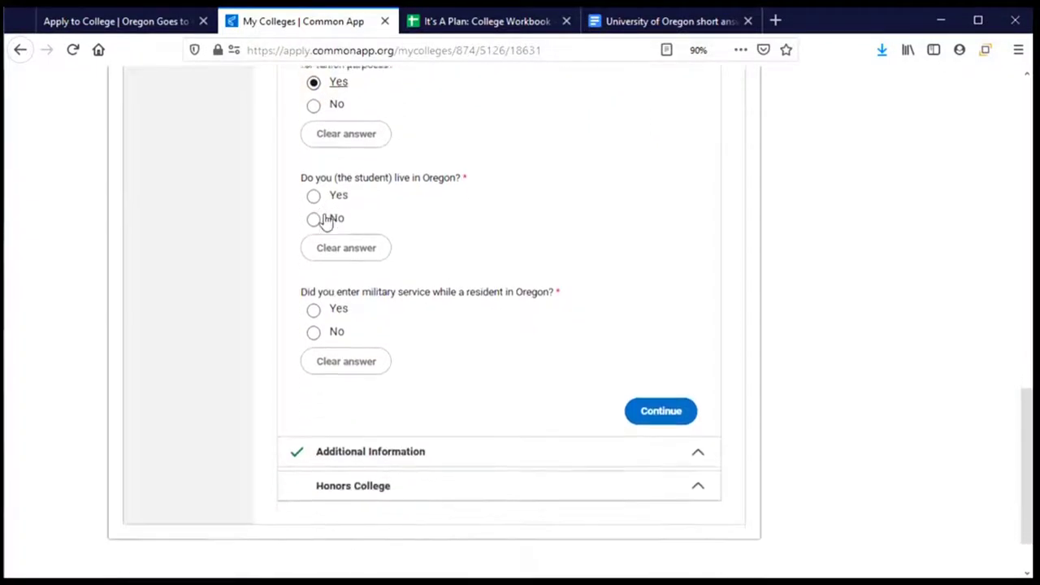
{"action": "left_click", "coordinate": [314, 163]}
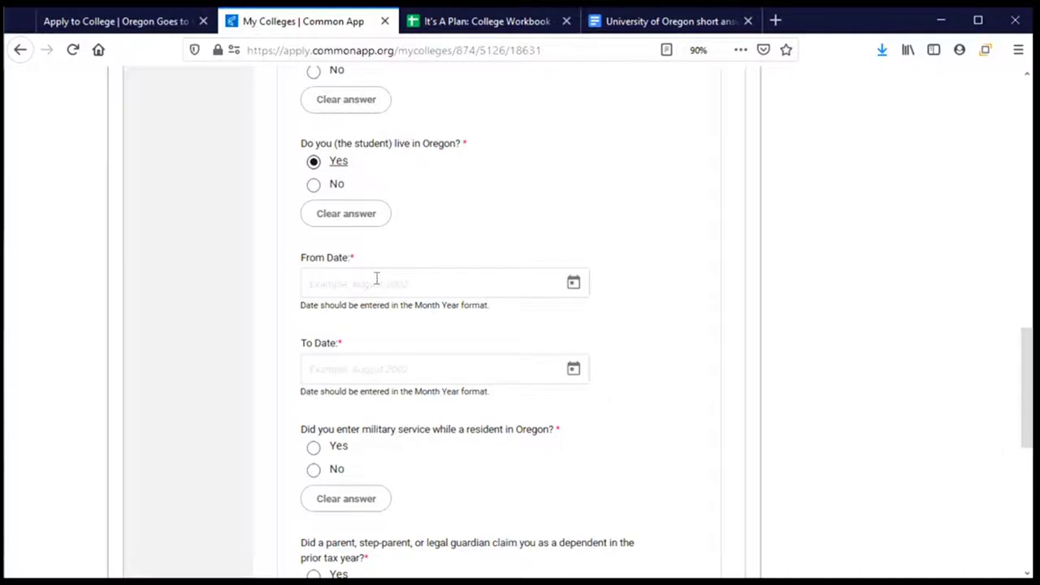
Set the Oregon residency From Date to January 2003
{"action": "left_click", "coordinate": [581, 290]}
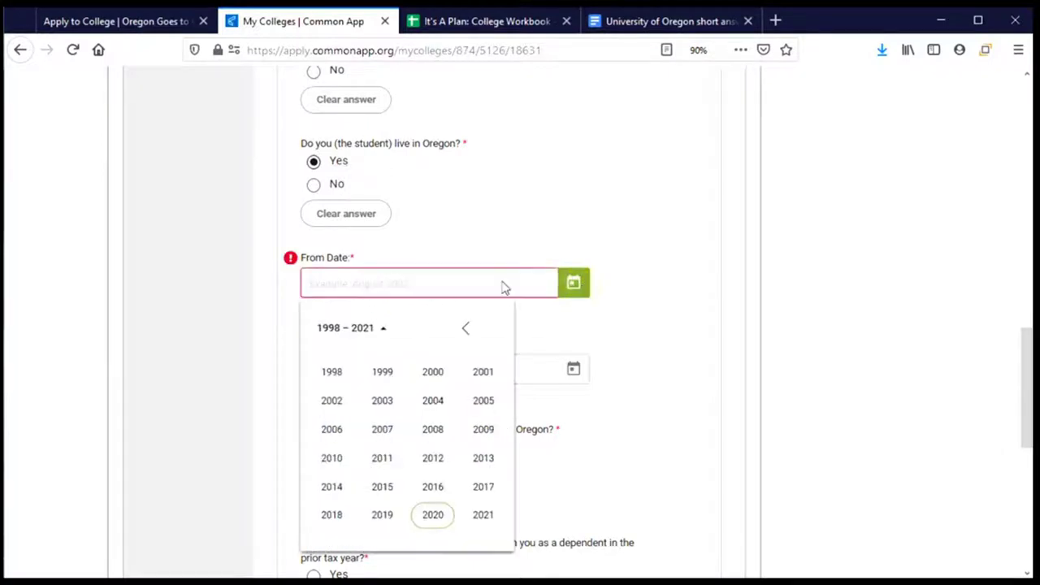
{"action": "left_click", "coordinate": [382, 403]}
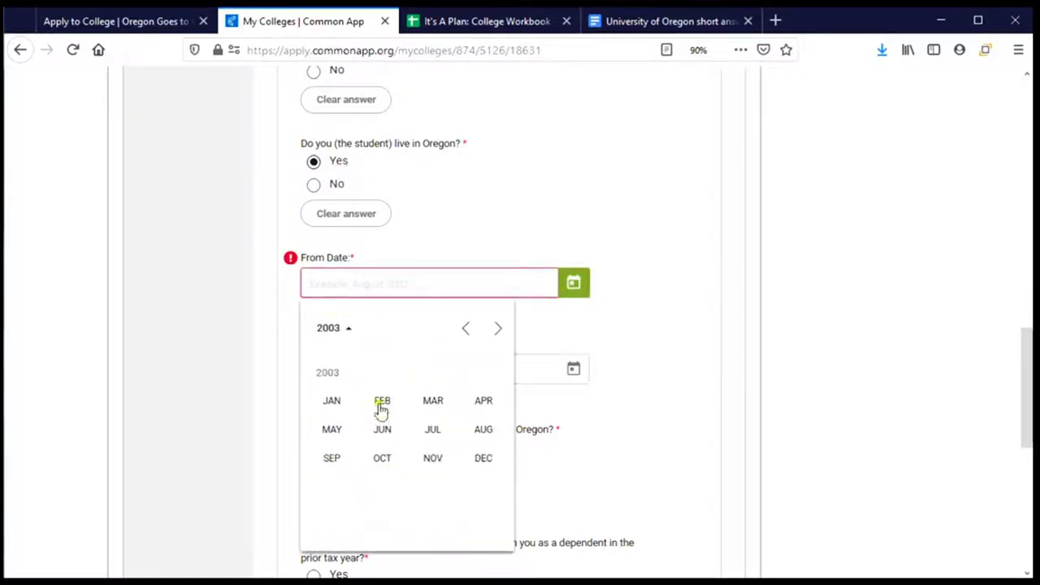
{"action": "left_click", "coordinate": [335, 403]}
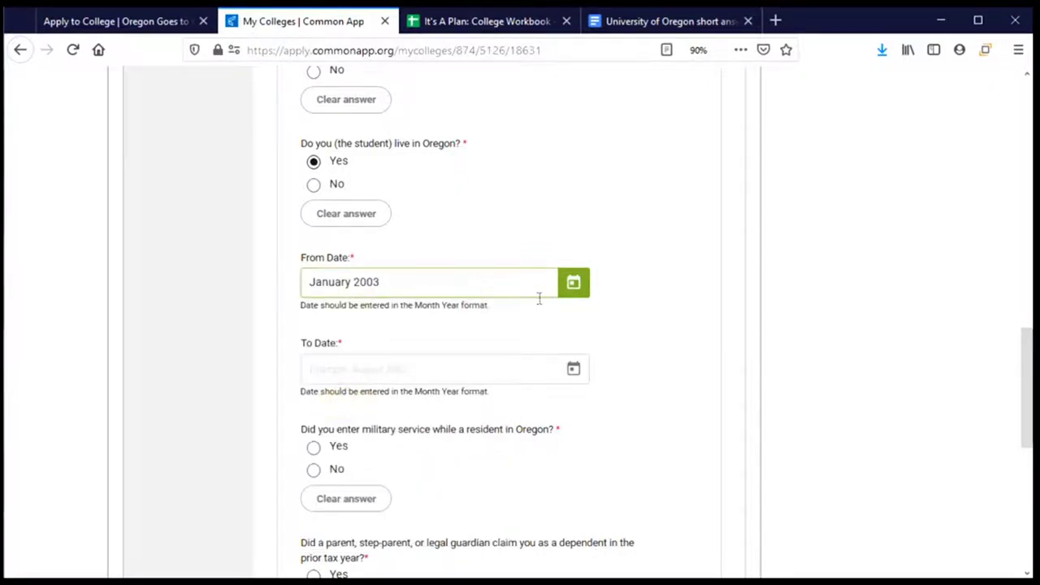
{"action": "scroll", "coordinate": [534, 296], "scroll_direction": "down", "scroll_amount": 1}
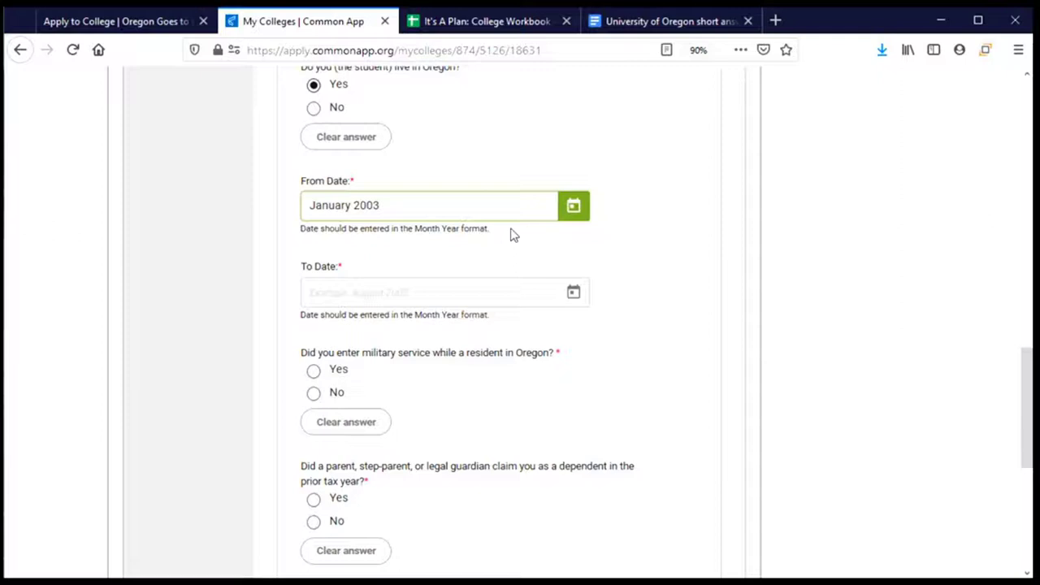
Set the To Date to August 2020 and answer Yes to military service
{"action": "left_click", "coordinate": [566, 297]}
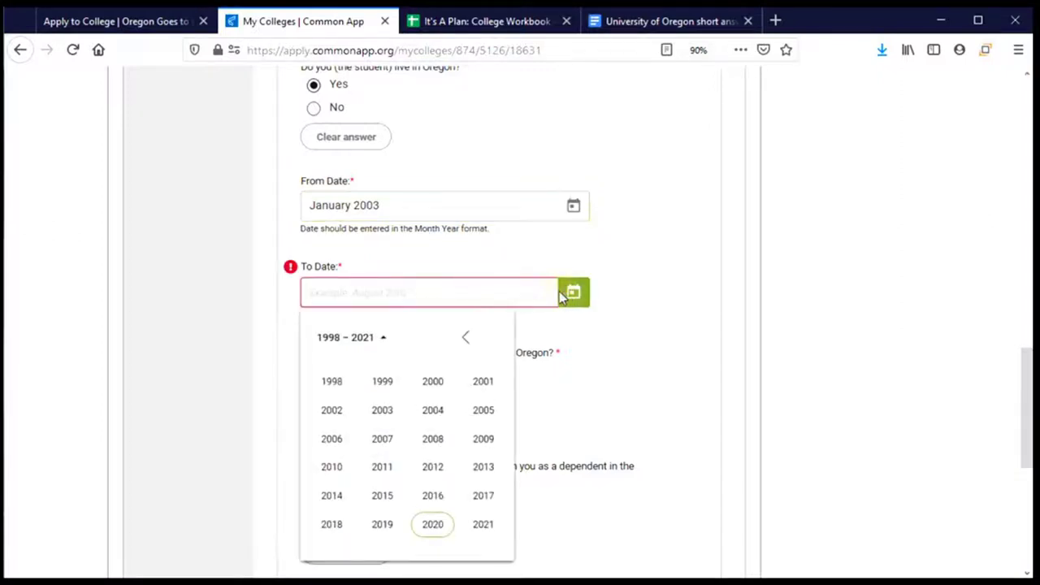
{"action": "left_click", "coordinate": [433, 526]}
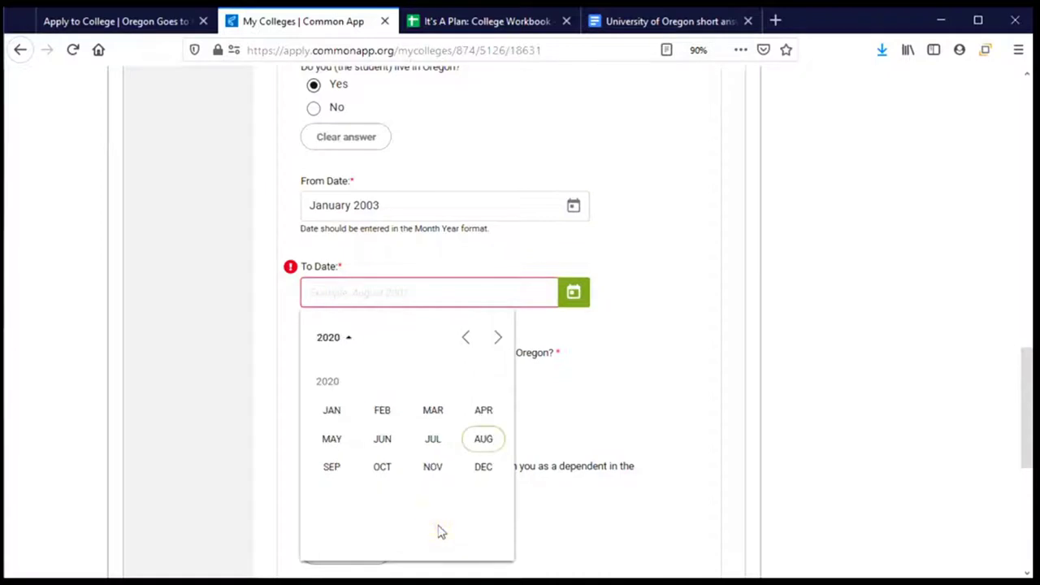
{"action": "left_click", "coordinate": [483, 439]}
{"action": "scroll", "coordinate": [445, 455], "scroll_direction": "down", "scroll_amount": 4}
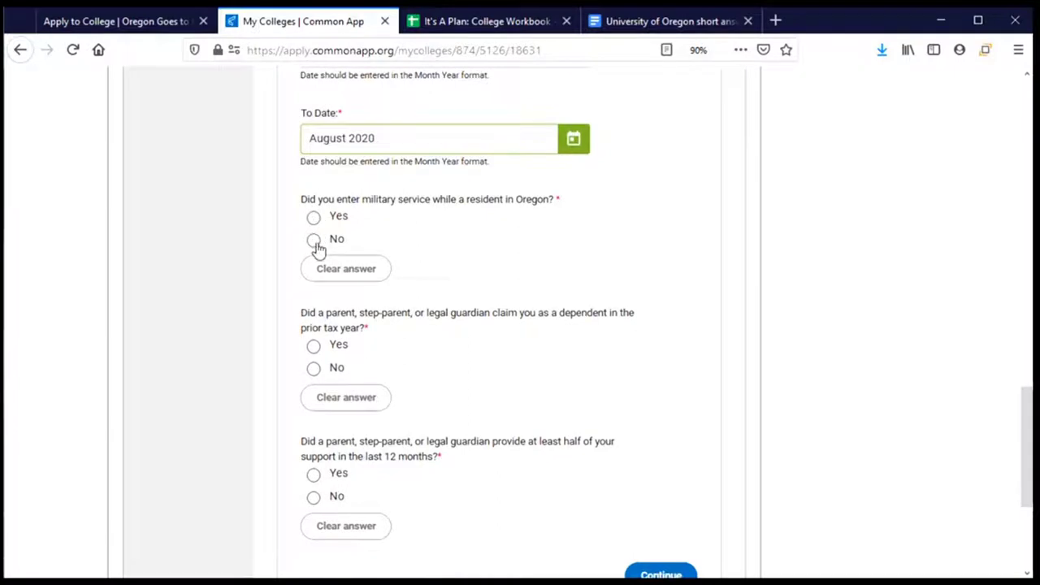
{"action": "left_click", "coordinate": [316, 222]}
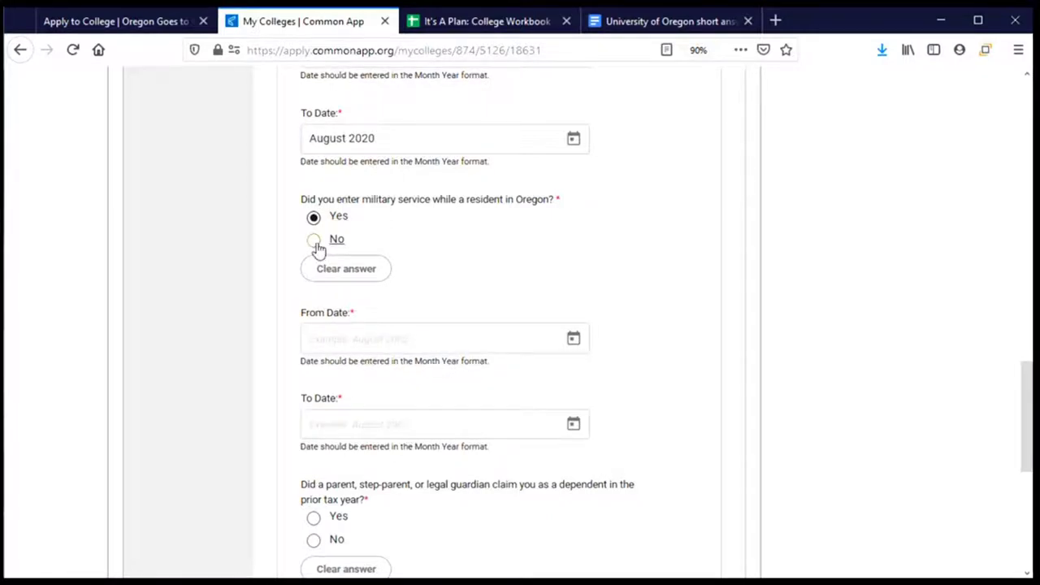
Answer No on military service, Yes to being a dependent, and Yes to parent's half support
{"action": "left_click", "coordinate": [315, 241]}
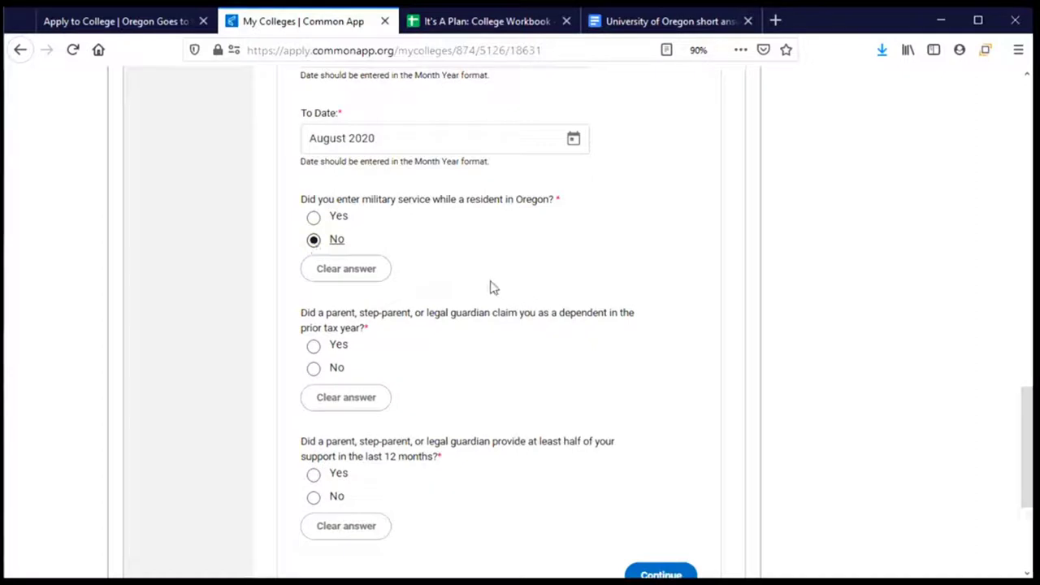
{"action": "scroll", "coordinate": [476, 284], "scroll_direction": "down", "scroll_amount": 3}
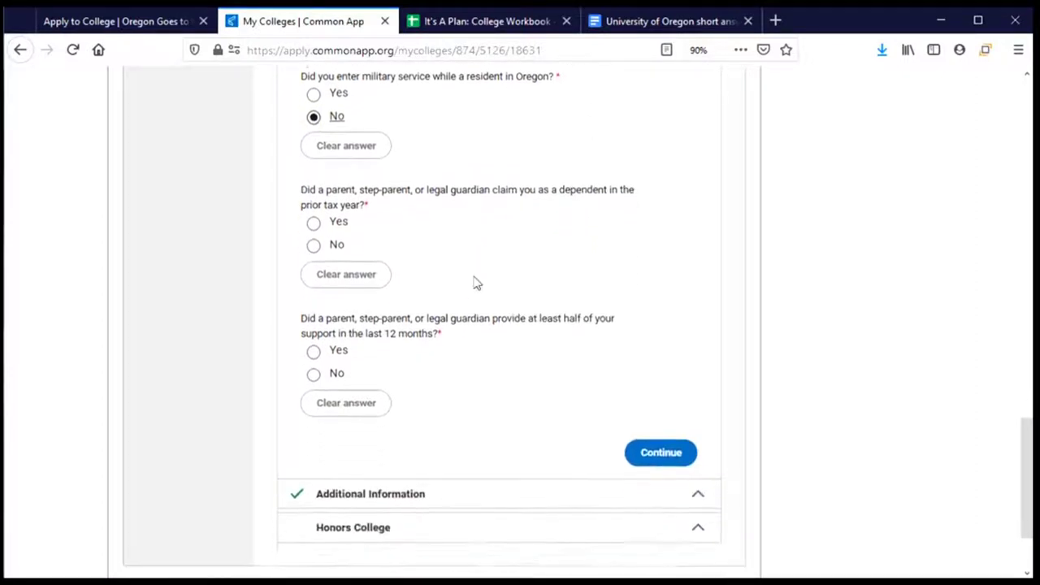
{"action": "scroll", "coordinate": [476, 284], "scroll_direction": "down", "scroll_amount": 1}
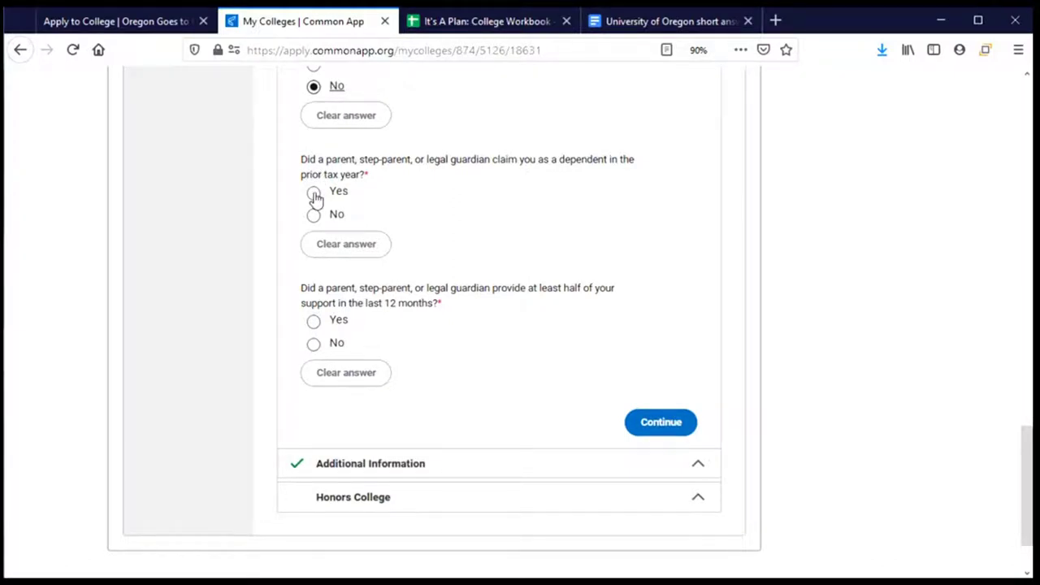
{"action": "left_click", "coordinate": [314, 195]}
{"action": "scroll", "coordinate": [464, 256], "scroll_direction": "down", "scroll_amount": 2}
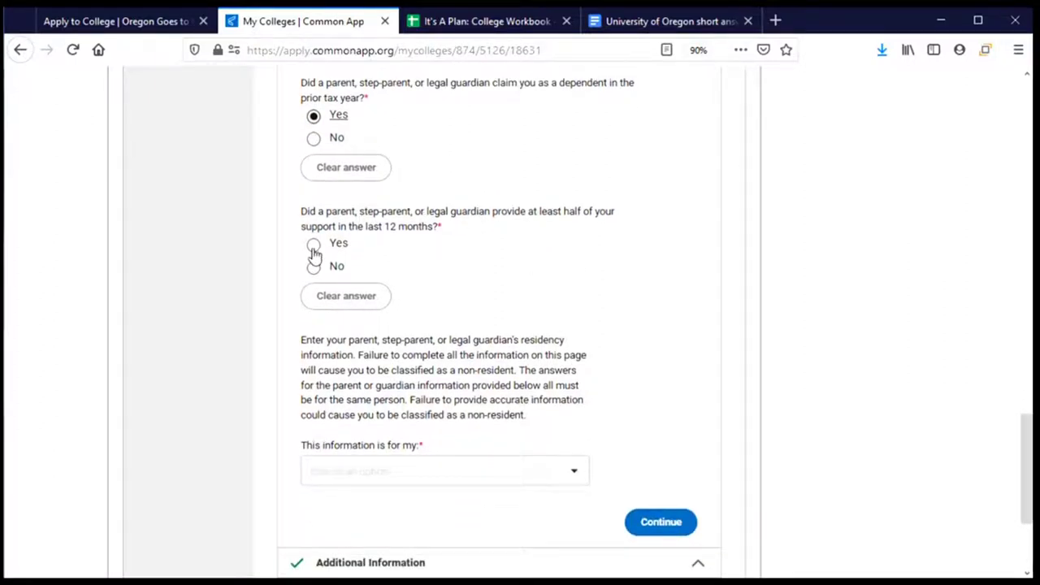
{"action": "left_click", "coordinate": [314, 248]}
{"action": "scroll", "coordinate": [438, 276], "scroll_direction": "down", "scroll_amount": 3}
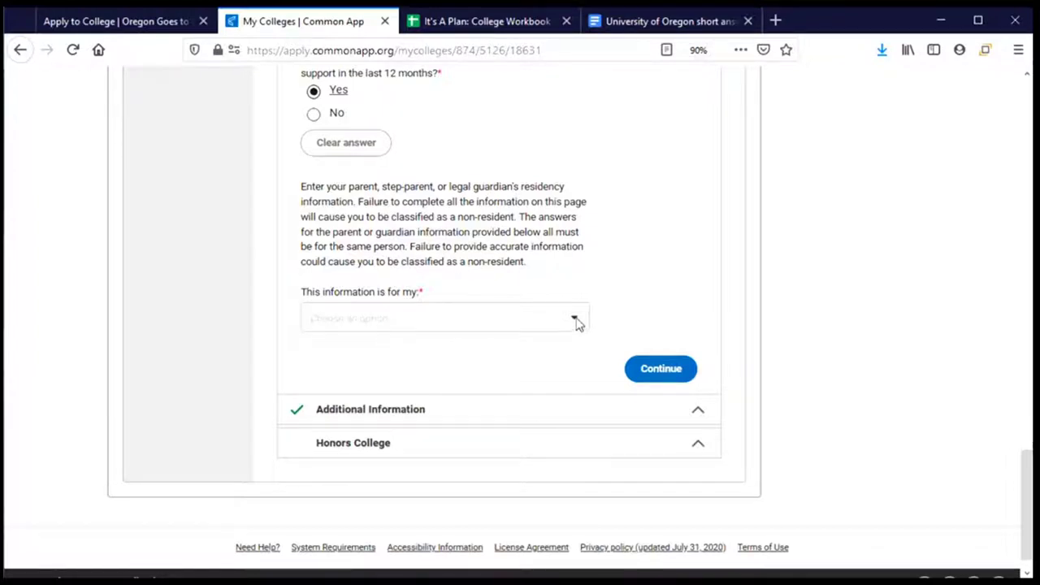
Mark the residency information as for a Parent and enter the parent's last and first name
{"action": "left_click", "coordinate": [576, 323]}
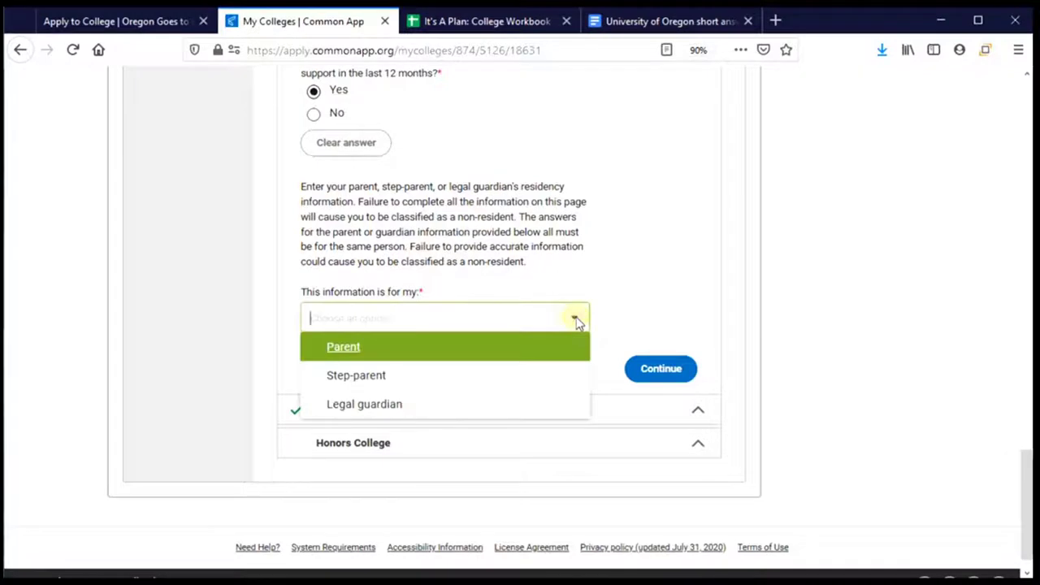
{"action": "left_click", "coordinate": [355, 349]}
{"action": "scroll", "coordinate": [482, 371], "scroll_direction": "down", "scroll_amount": 2}
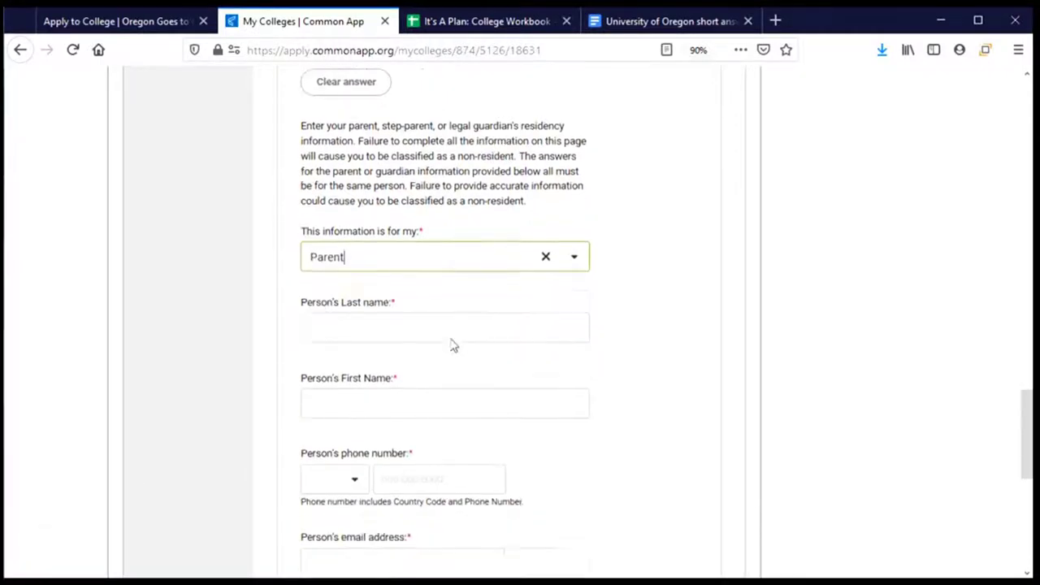
{"action": "left_click", "coordinate": [395, 309]}
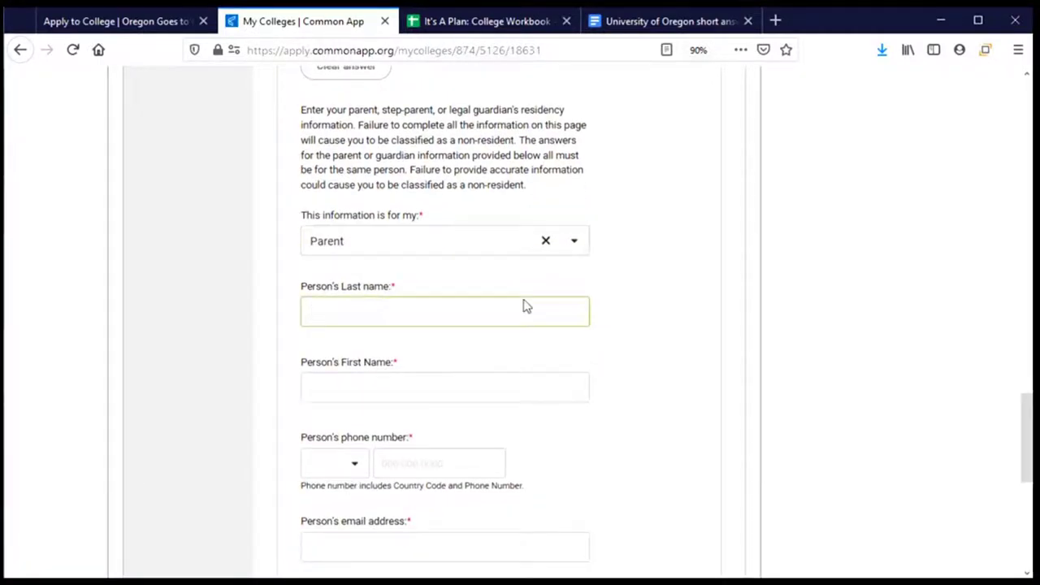
{"action": "key", "text": "Tab"}
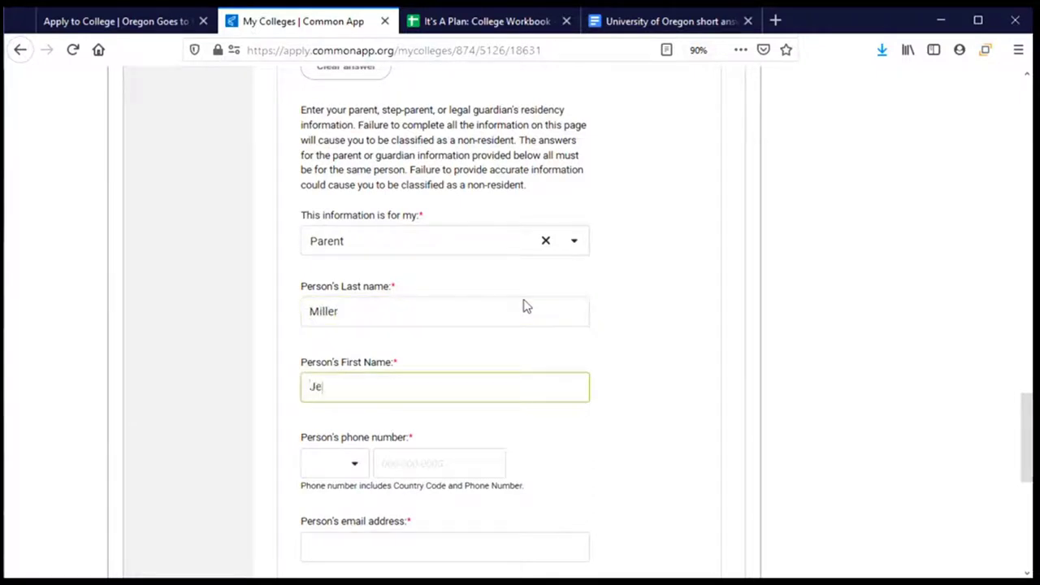
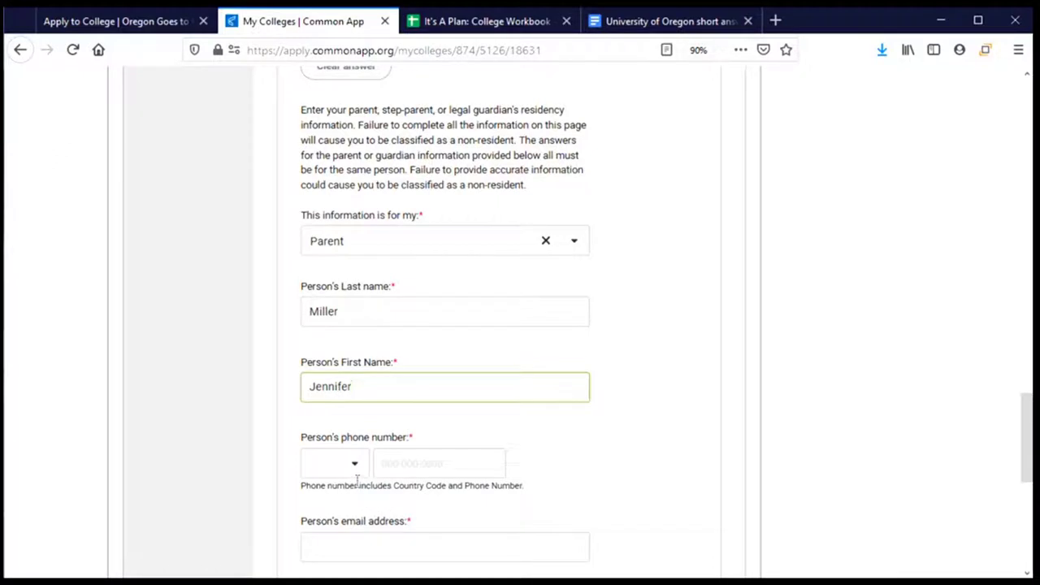
Choose the United States phone code and fill in the parent's phone number and e-mail
{"action": "left_click", "coordinate": [355, 475]}
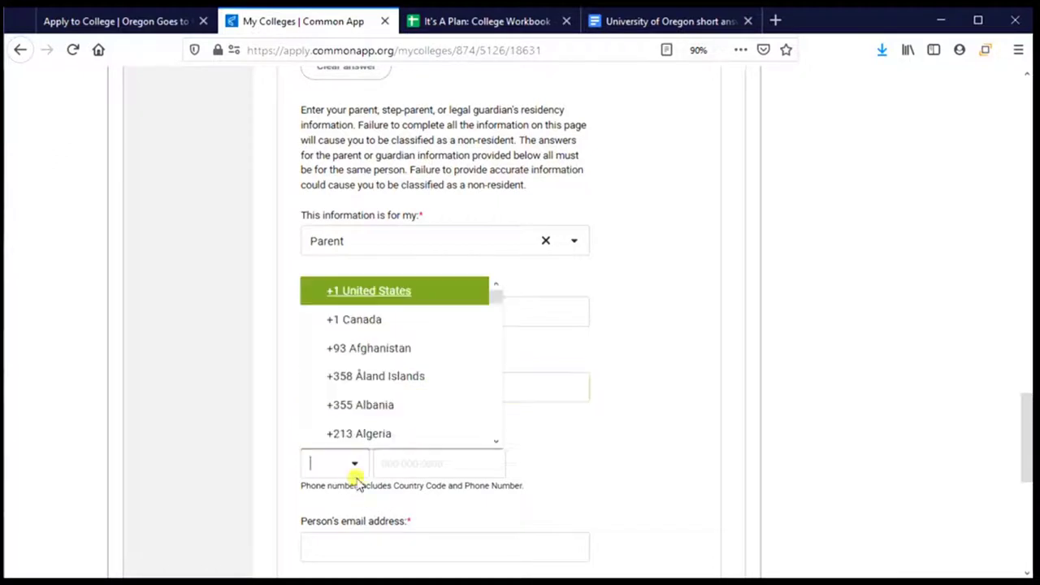
{"action": "left_click", "coordinate": [368, 294]}
{"action": "left_click", "coordinate": [402, 469]}
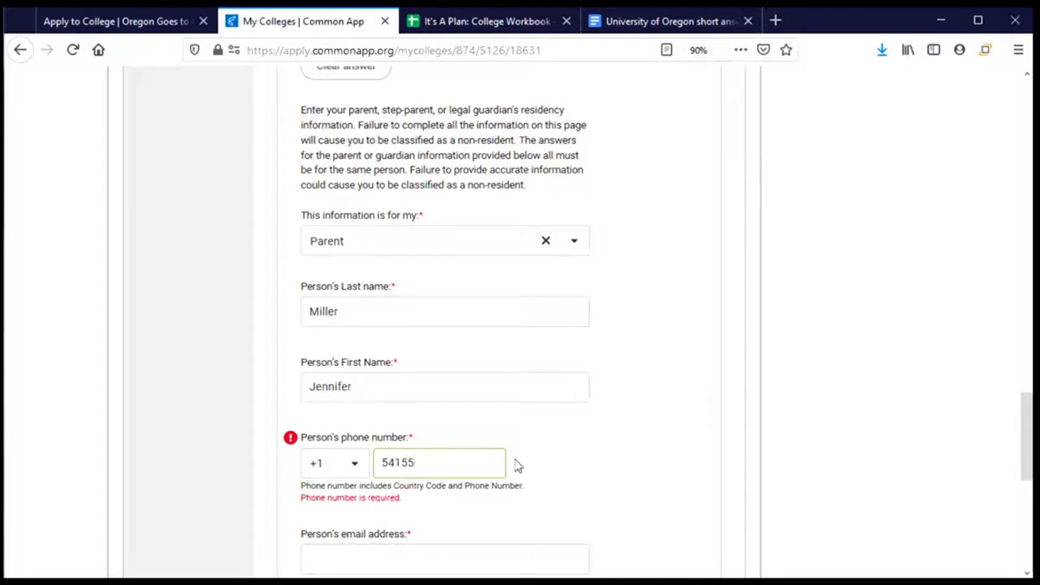
{"action": "scroll", "coordinate": [519, 465], "scroll_direction": "down", "scroll_amount": 5}
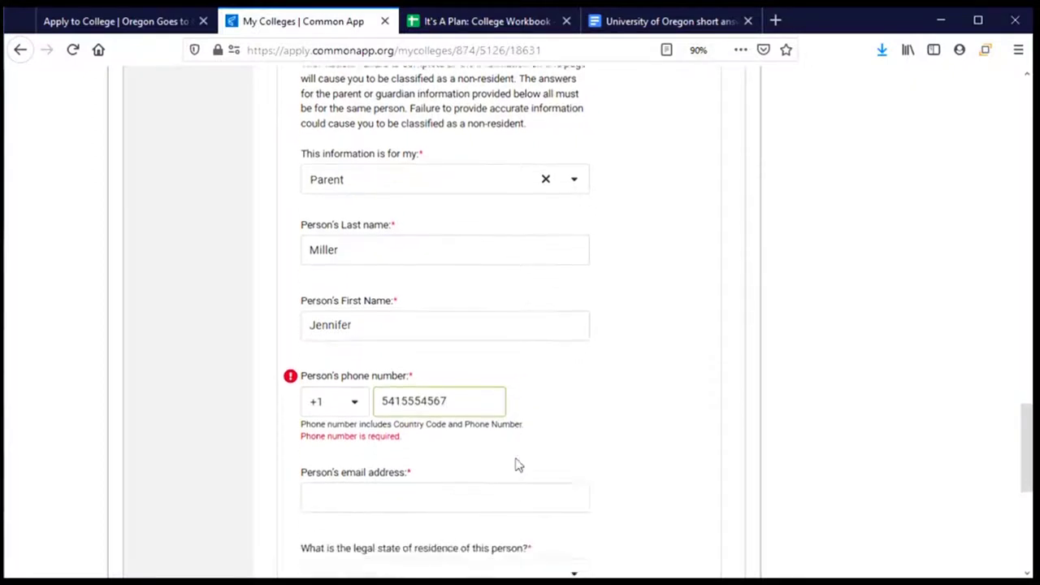
{"action": "left_click", "coordinate": [382, 324]}
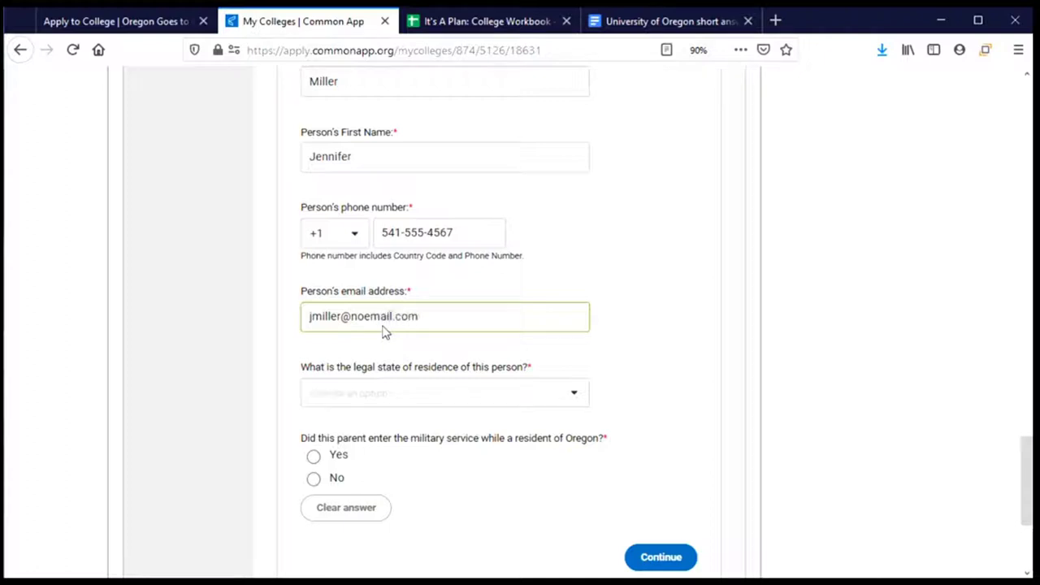
Set the parent's state of residence to Oregon, answer military service No, and continue
{"action": "left_click", "coordinate": [425, 397]}
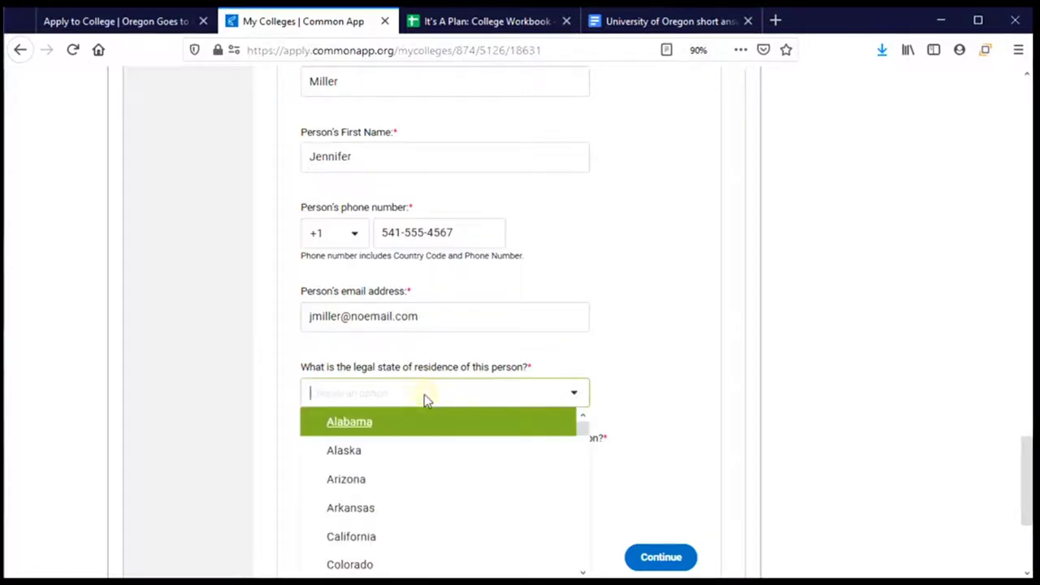
{"action": "scroll", "coordinate": [424, 404], "scroll_direction": "down", "scroll_amount": 3}
{"action": "scroll", "coordinate": [371, 337], "scroll_direction": "down", "scroll_amount": 5}
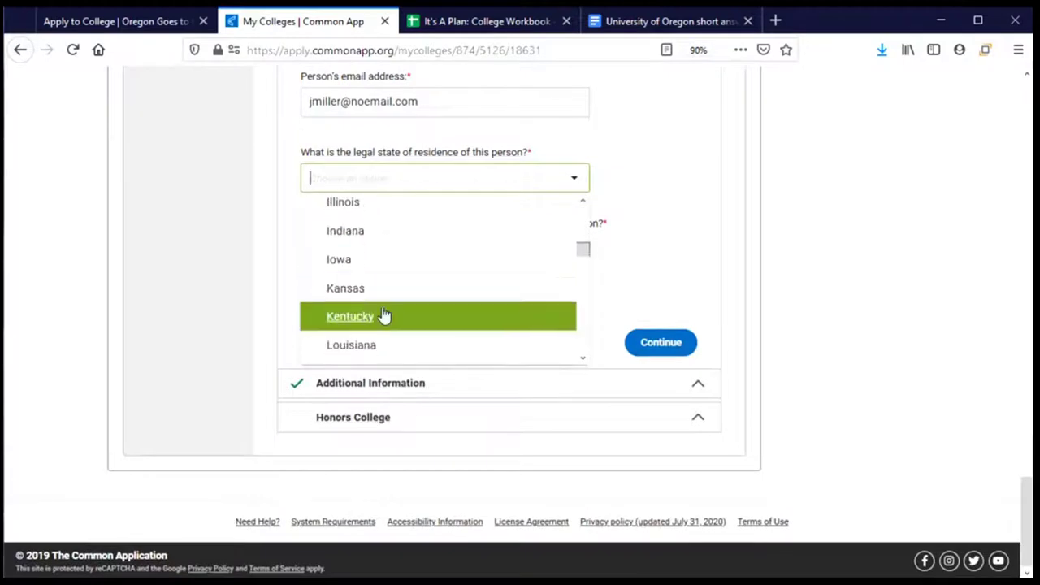
{"action": "scroll", "coordinate": [386, 317], "scroll_direction": "down", "scroll_amount": 10}
{"action": "left_click", "coordinate": [379, 289]}
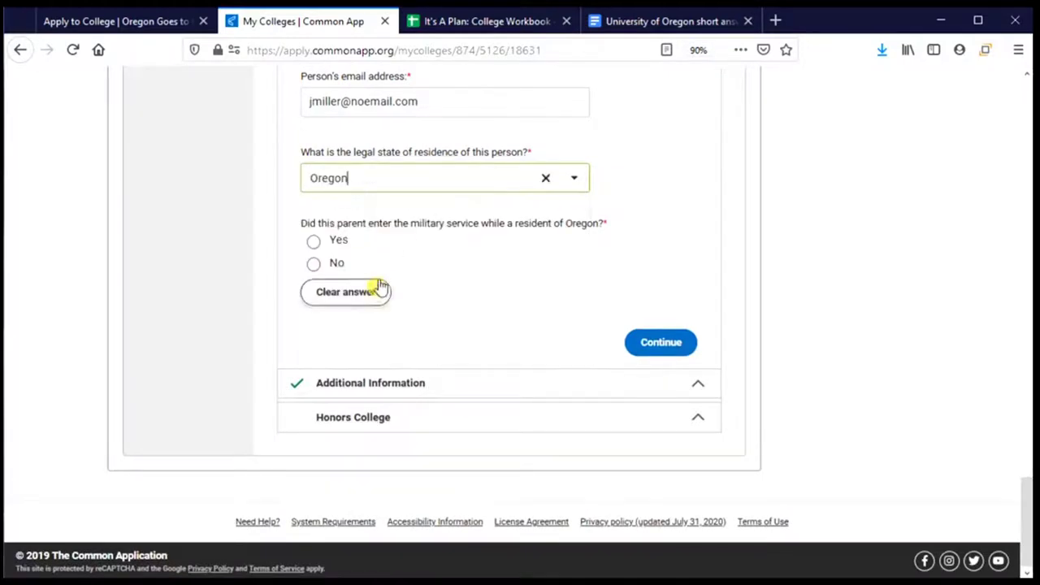
{"action": "left_click", "coordinate": [318, 269]}
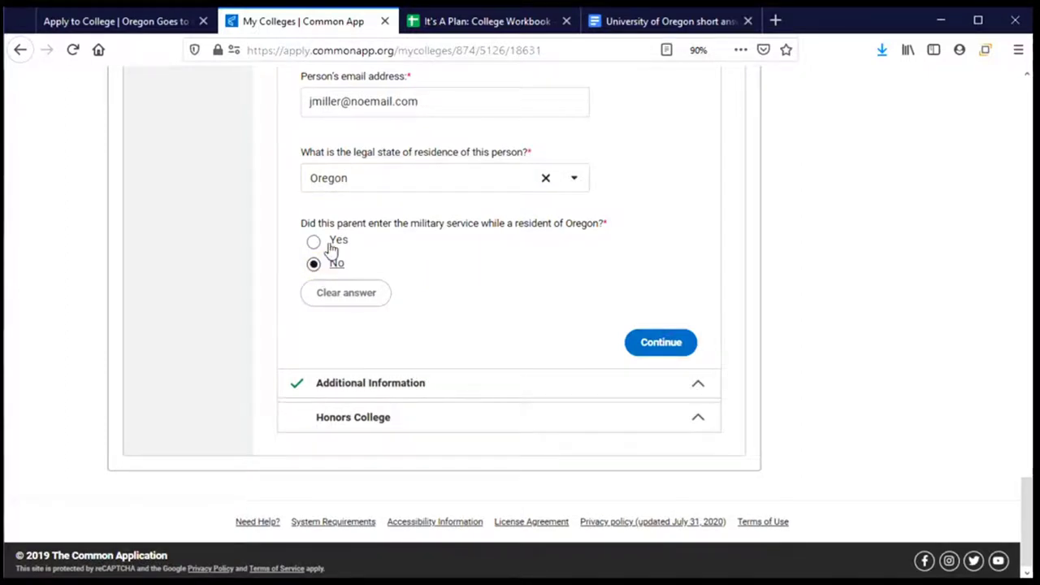
{"action": "left_click", "coordinate": [656, 342]}
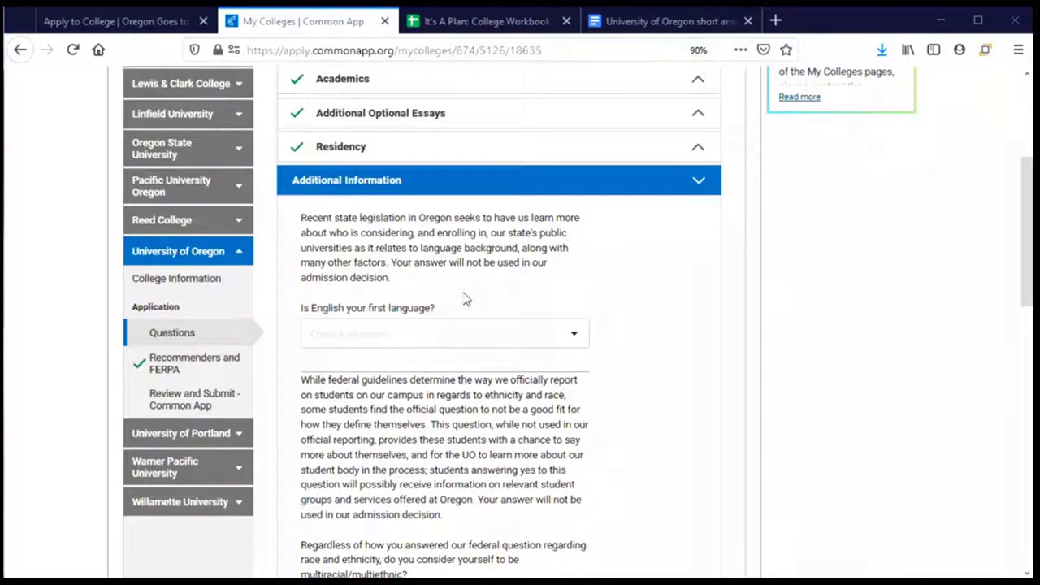
Answer Yes to English as first language and Yes to identifying as multiracial/multiethnic
{"action": "scroll", "coordinate": [459, 291], "scroll_direction": "down", "scroll_amount": 2}
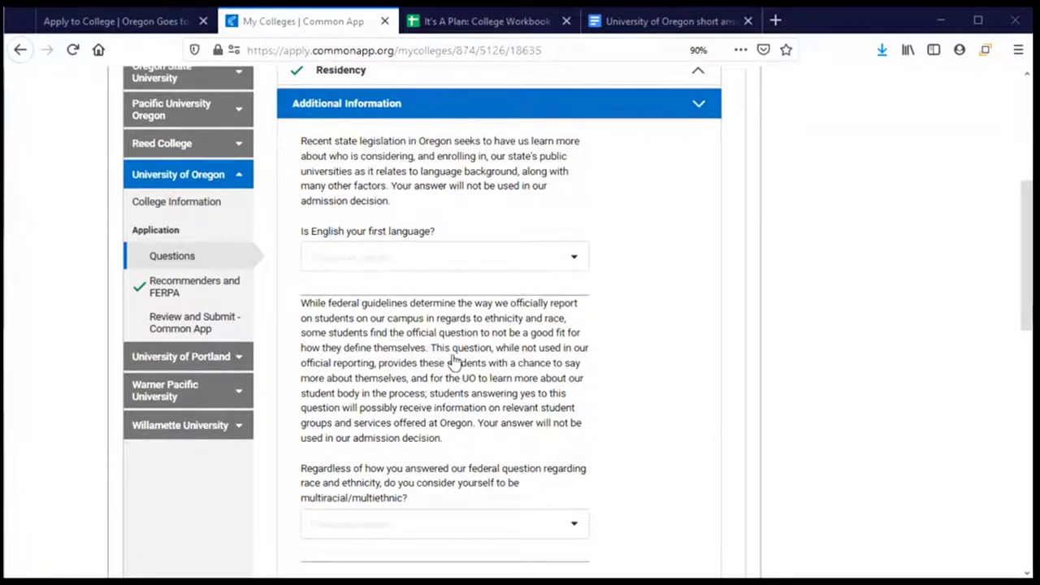
{"action": "left_click", "coordinate": [425, 263]}
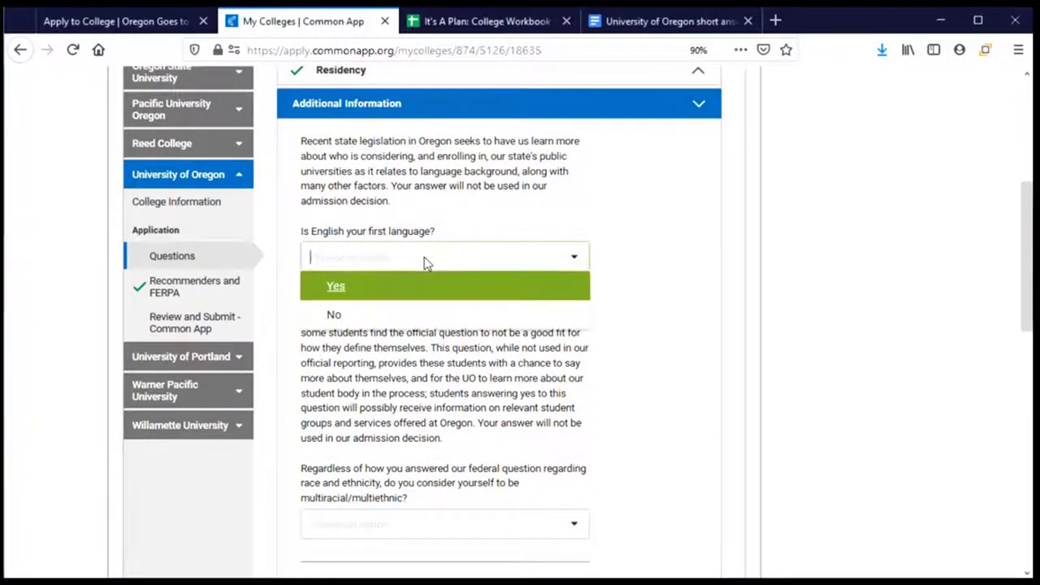
{"action": "left_click", "coordinate": [384, 296]}
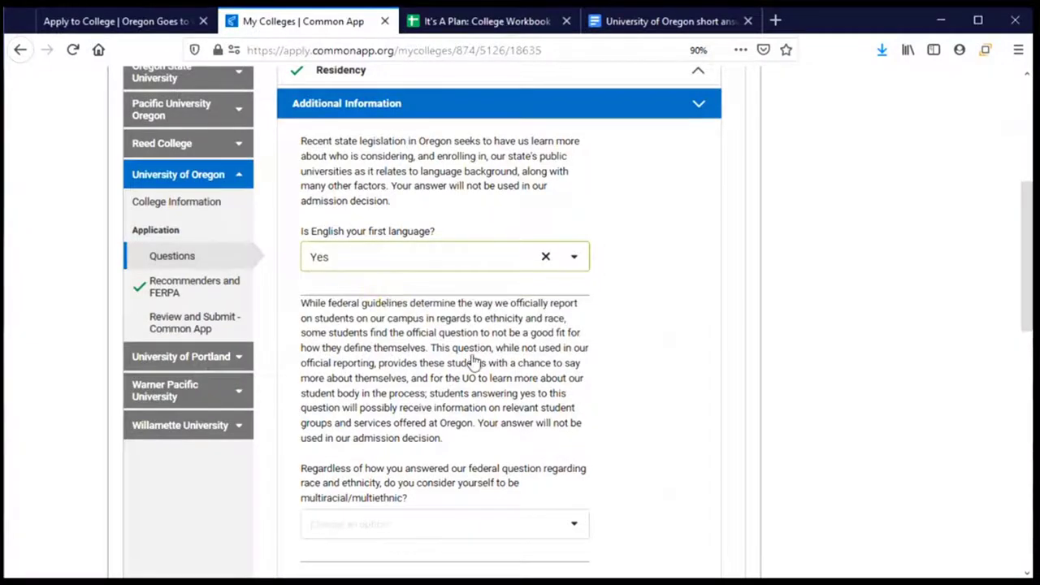
{"action": "scroll", "coordinate": [476, 360], "scroll_direction": "down", "scroll_amount": 2}
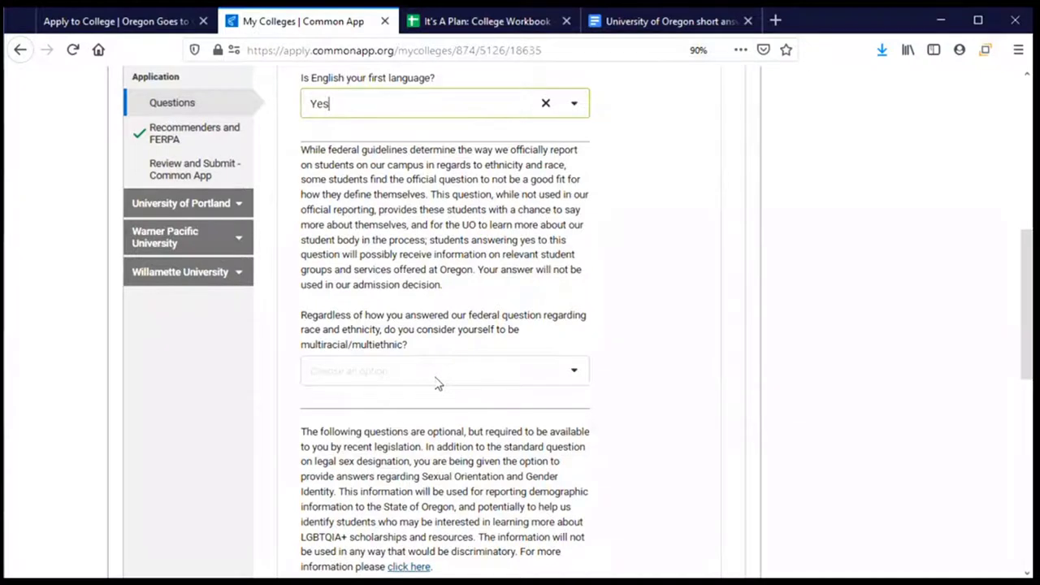
{"action": "left_click", "coordinate": [435, 381]}
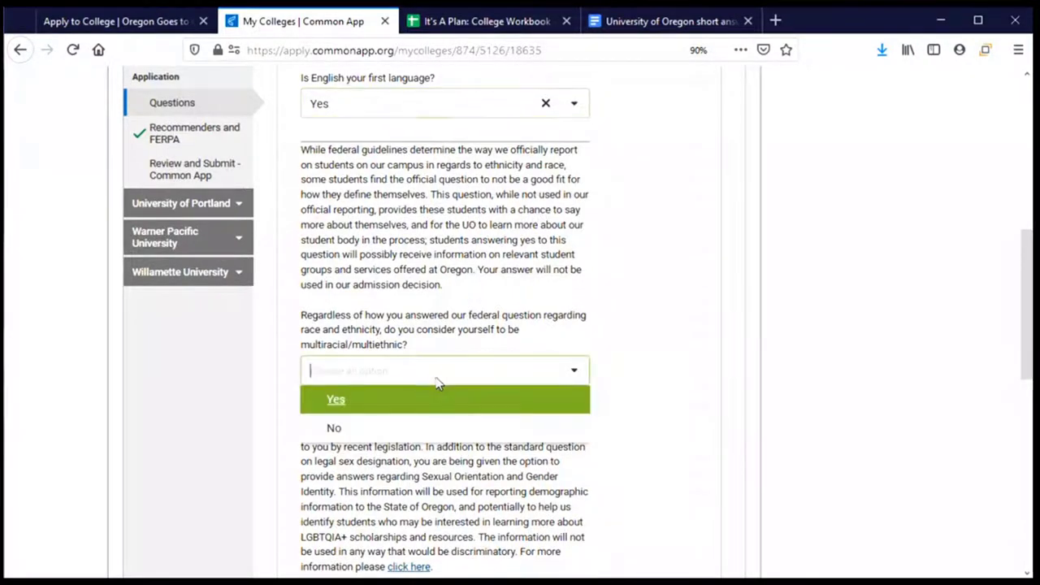
{"action": "left_click", "coordinate": [338, 408]}
{"action": "scroll", "coordinate": [398, 407], "scroll_direction": "down", "scroll_amount": 5}
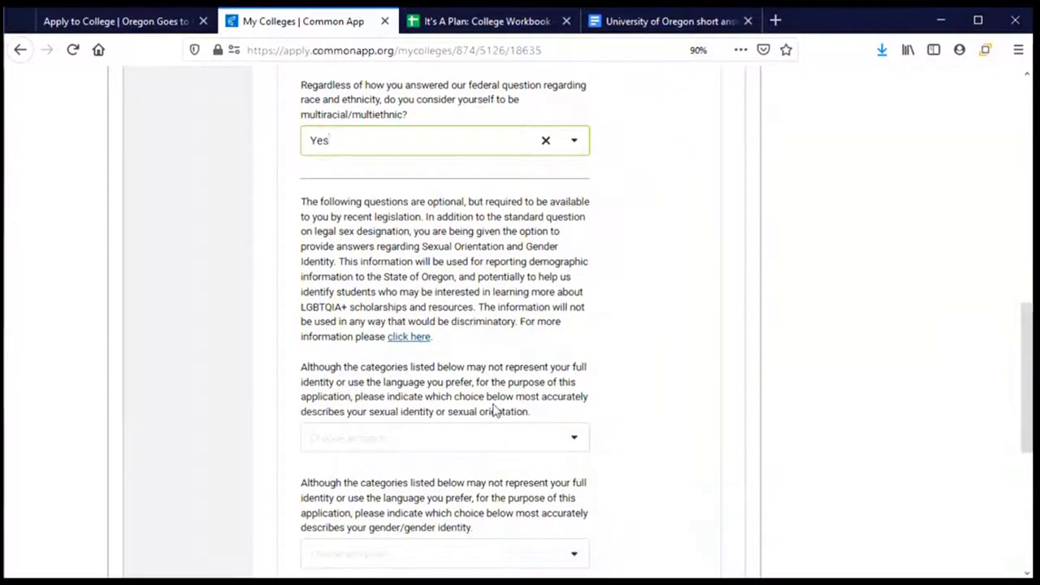
{"action": "scroll", "coordinate": [494, 411], "scroll_direction": "down", "scroll_amount": 2}
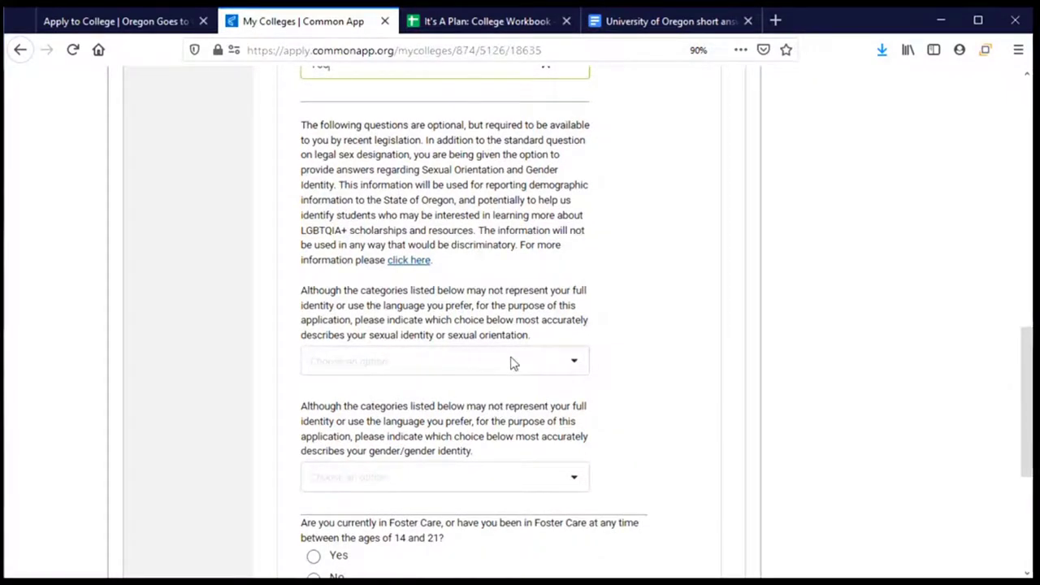
Leave the sexual orientation and gender identity questions unanswered
{"action": "left_click", "coordinate": [512, 363]}
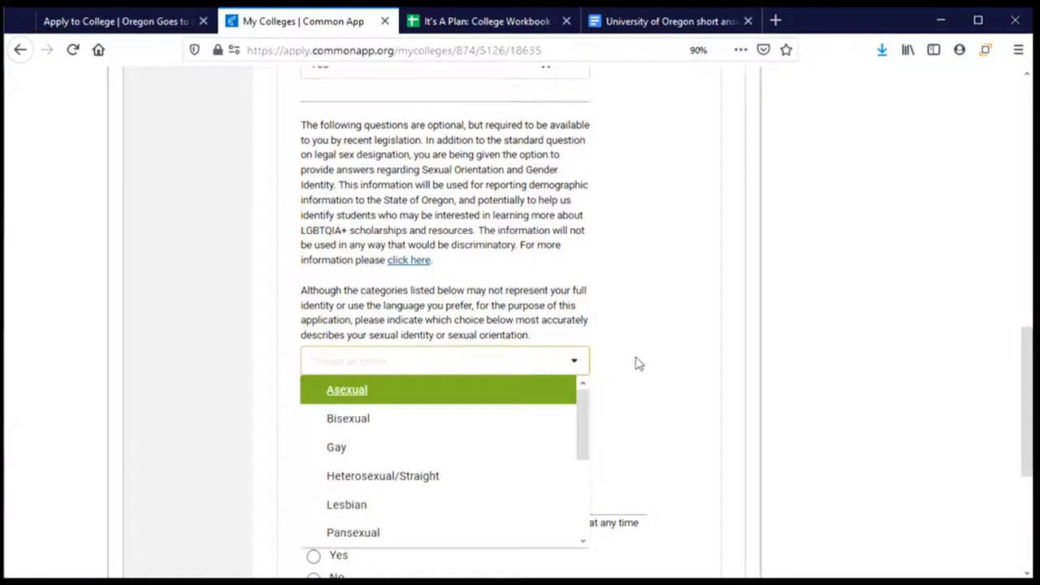
{"action": "left_click_drag", "start_coordinate": [585, 413], "coordinate": [588, 399]}
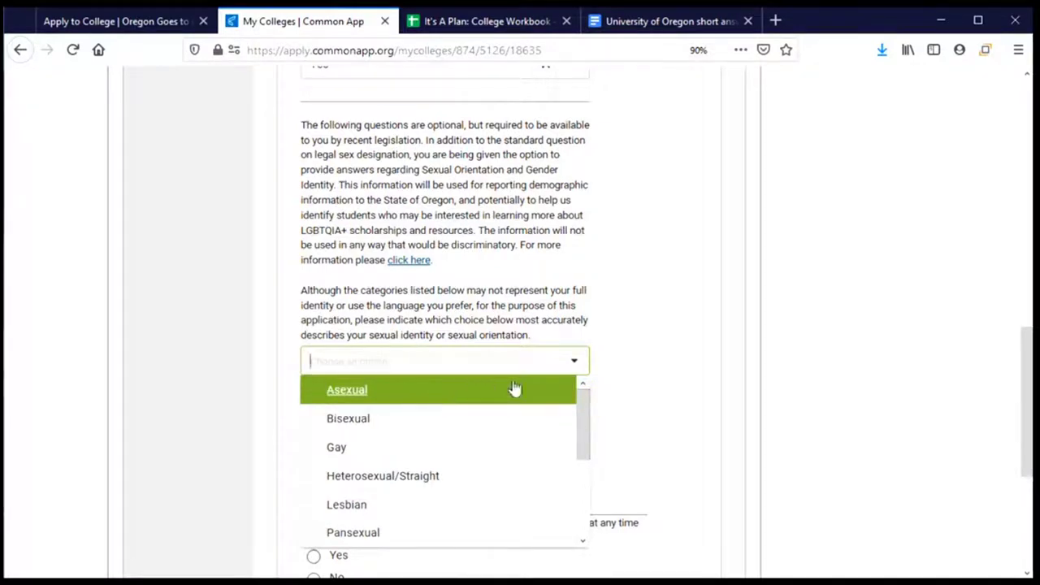
{"action": "left_click_drag", "start_coordinate": [581, 416], "coordinate": [580, 507]}
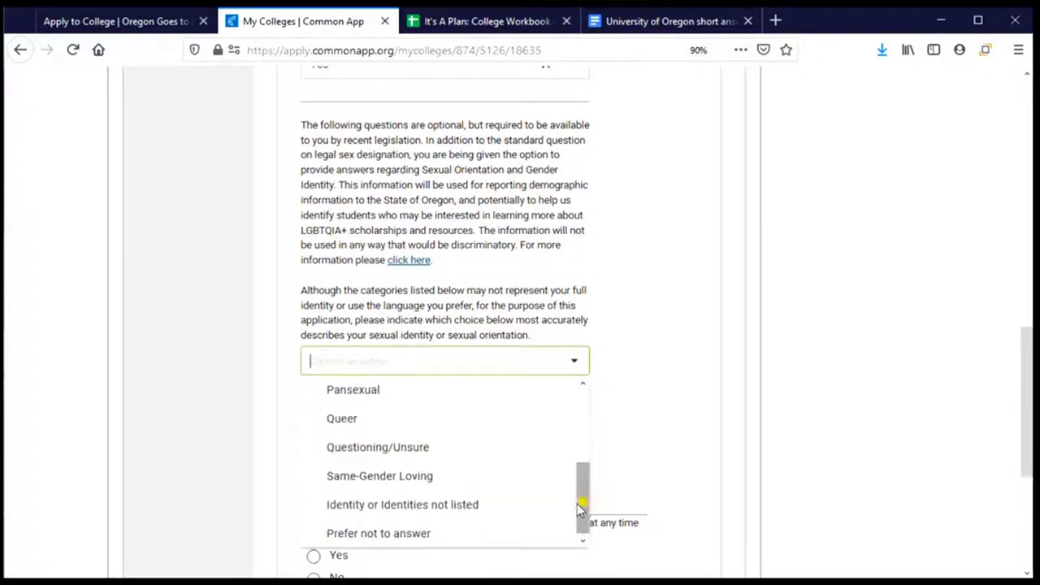
{"action": "left_click", "coordinate": [647, 422]}
{"action": "scroll", "coordinate": [609, 420], "scroll_direction": "down", "scroll_amount": 3}
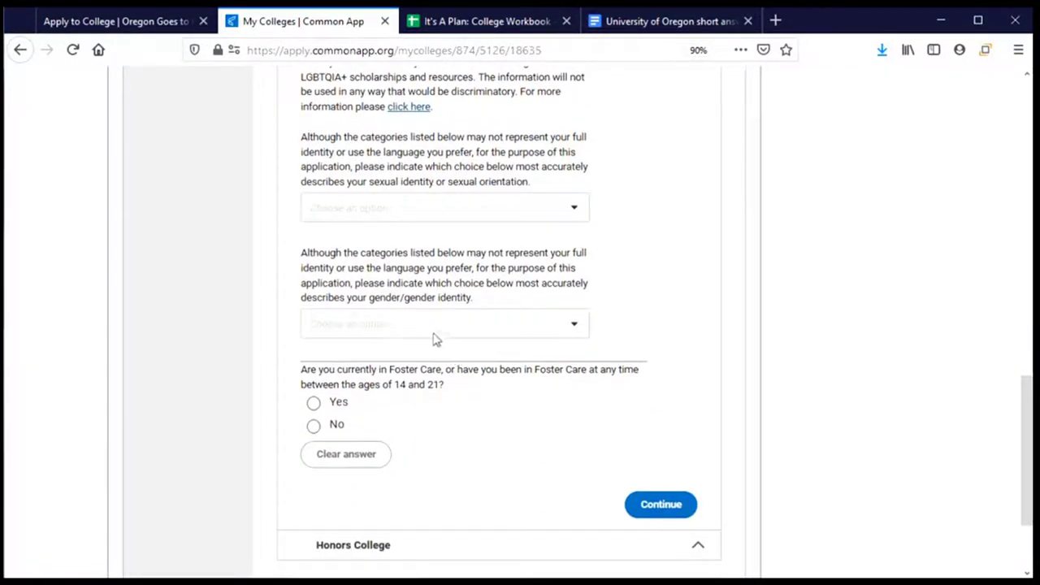
{"action": "left_click", "coordinate": [574, 326]}
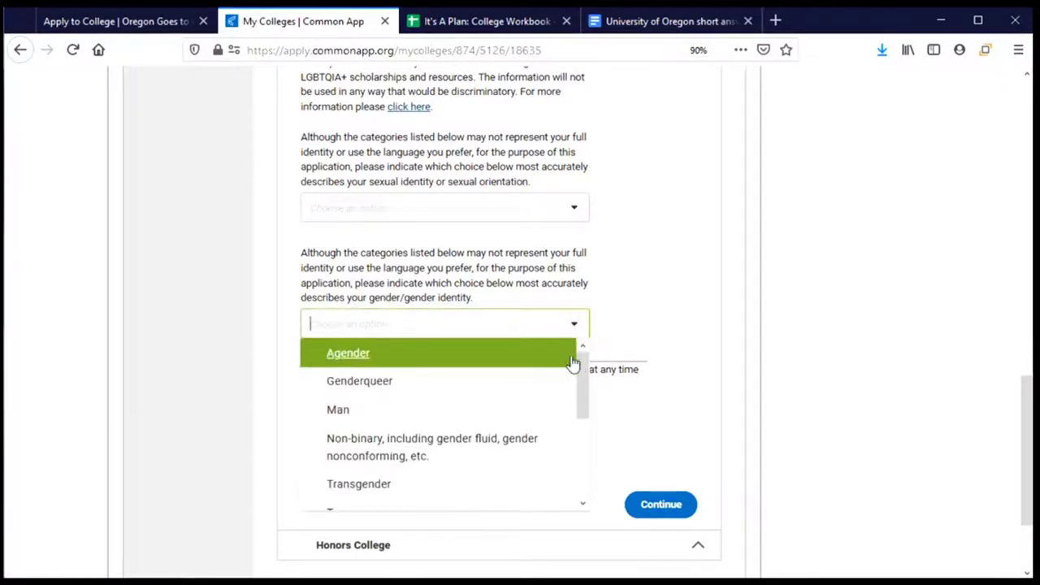
{"action": "left_click_drag", "start_coordinate": [579, 376], "coordinate": [580, 476]}
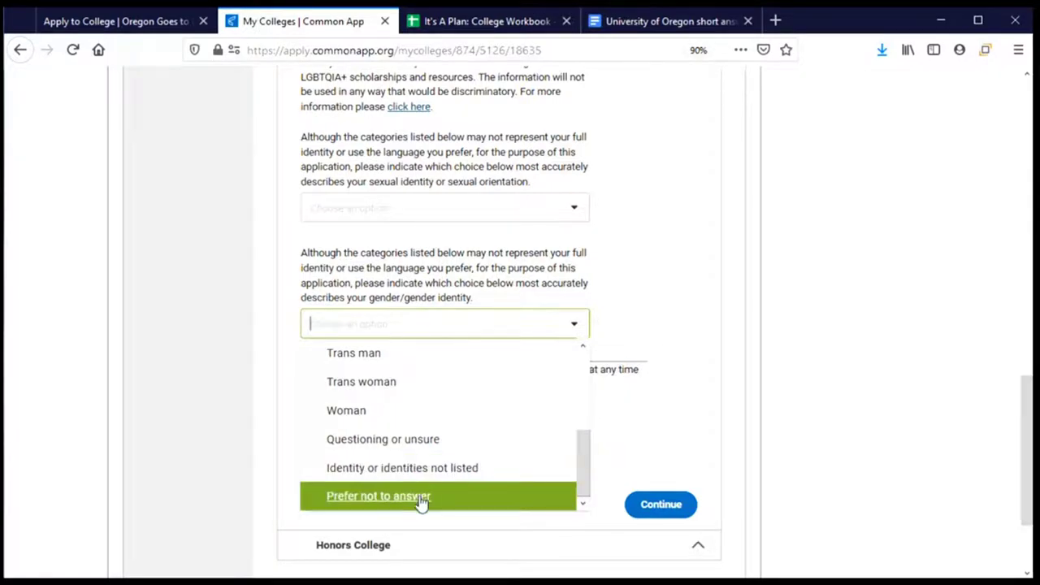
{"action": "left_click", "coordinate": [638, 321]}
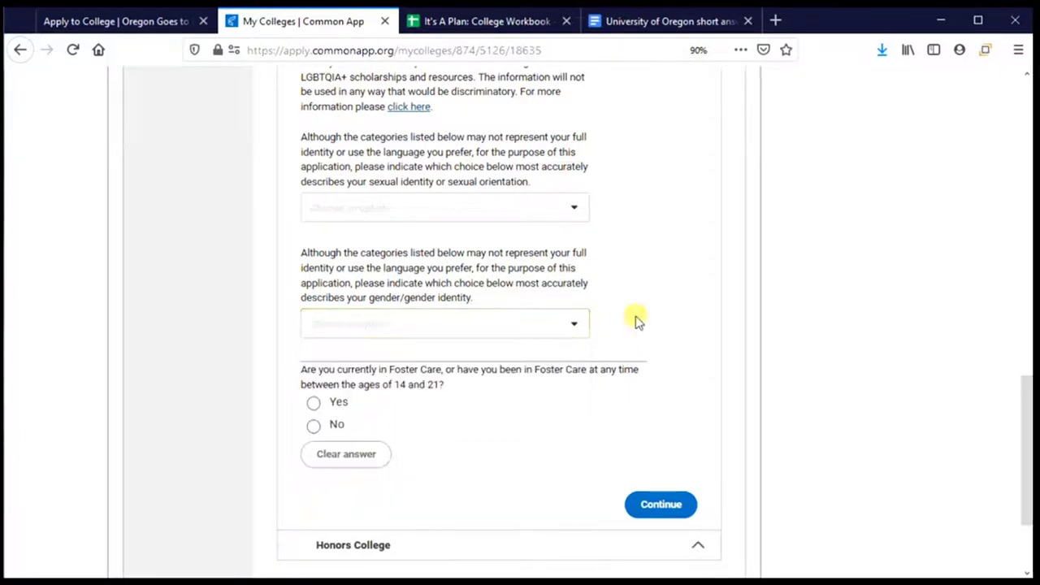
{"action": "scroll", "coordinate": [561, 374], "scroll_direction": "down", "scroll_amount": 2}
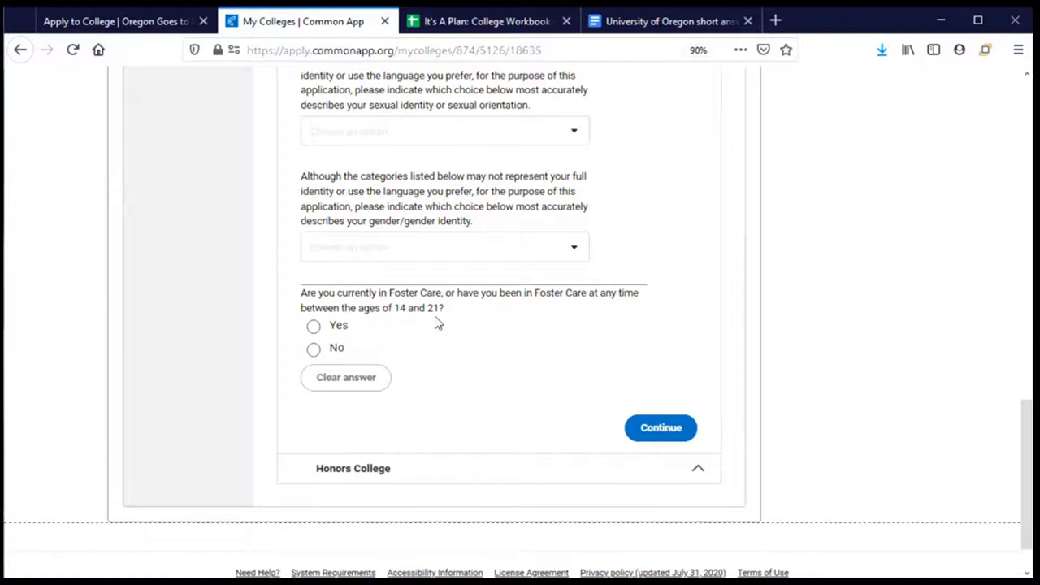
Answer No to the Foster Care question and save Additional Information
{"action": "left_click", "coordinate": [314, 326]}
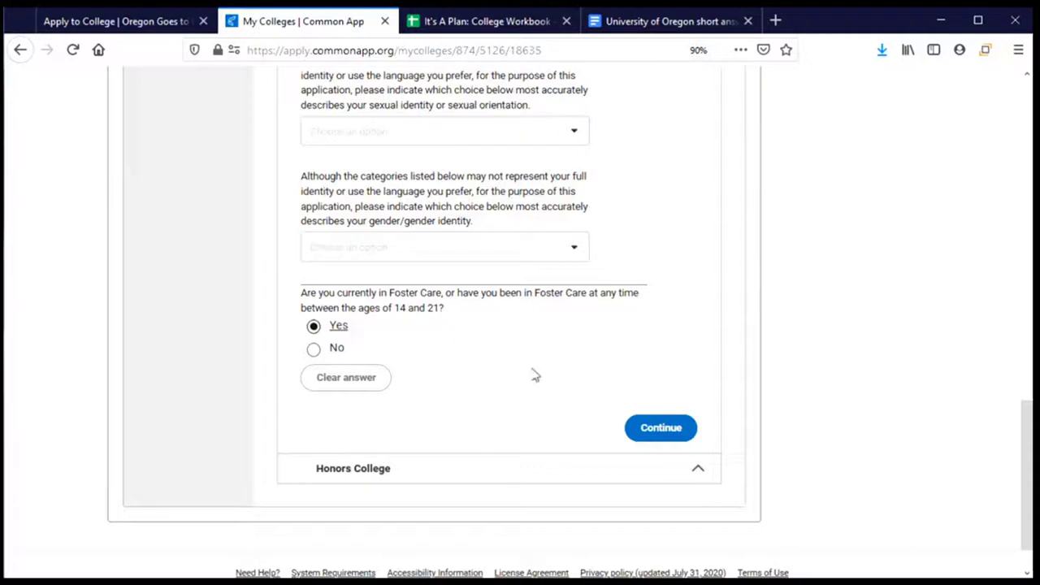
{"action": "left_click", "coordinate": [315, 355]}
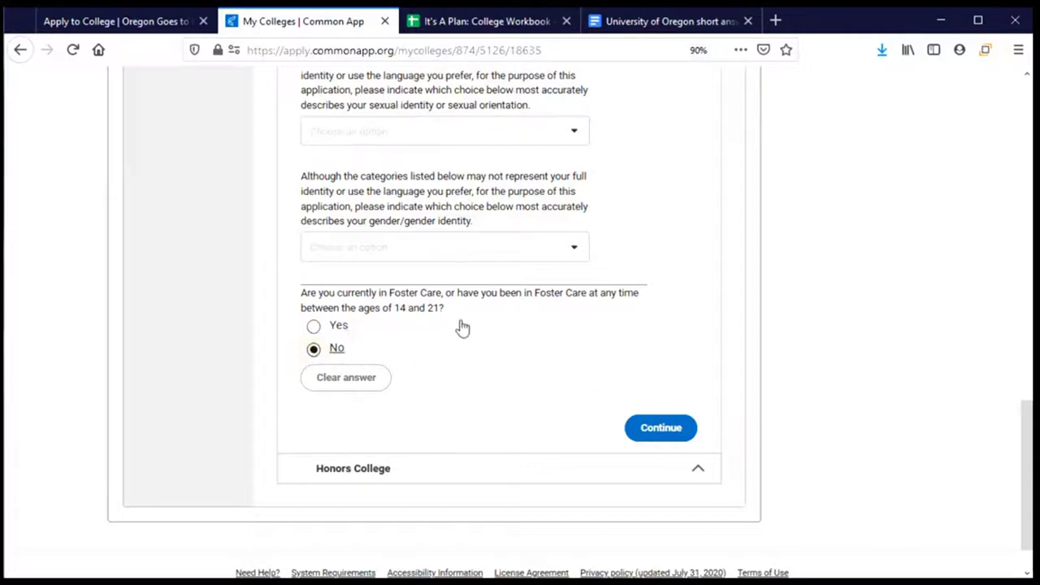
{"action": "left_click", "coordinate": [648, 433]}
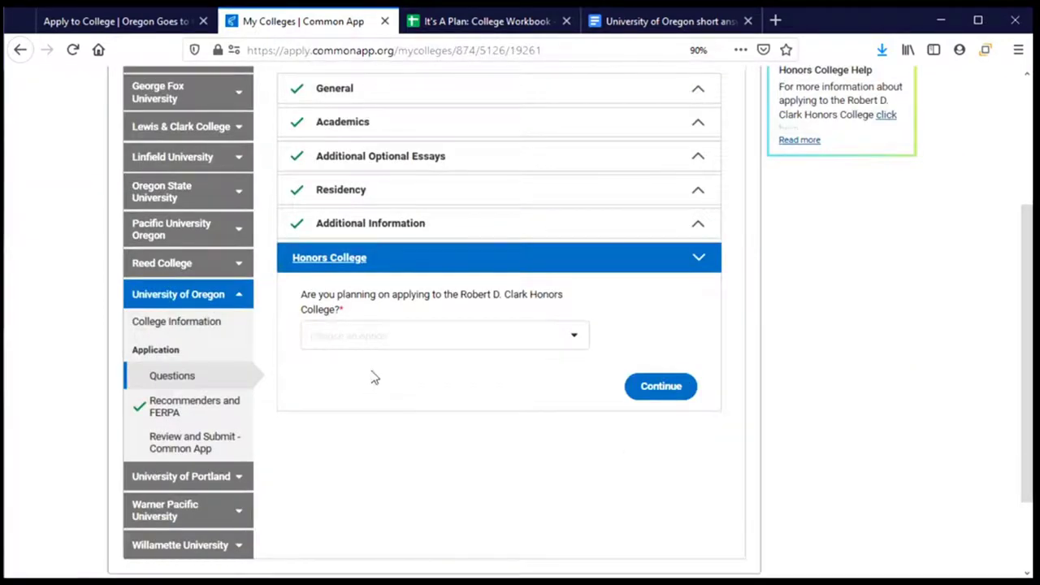
Change the Robert D. Clark Honors College answer from Yes to No and continue
{"action": "left_click", "coordinate": [572, 342]}
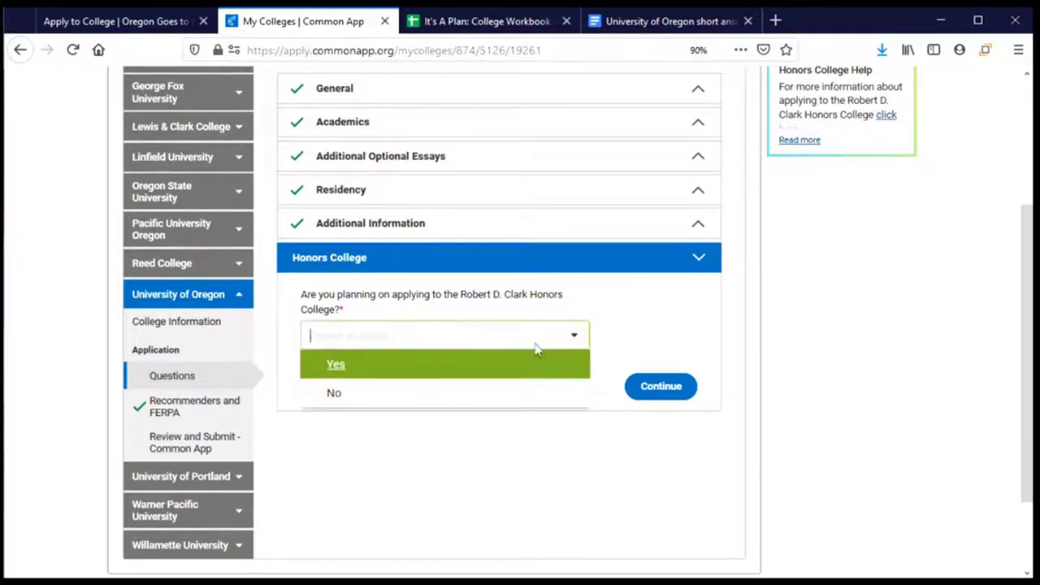
{"action": "left_click", "coordinate": [412, 375]}
{"action": "scroll", "coordinate": [524, 410], "scroll_direction": "down", "scroll_amount": 3}
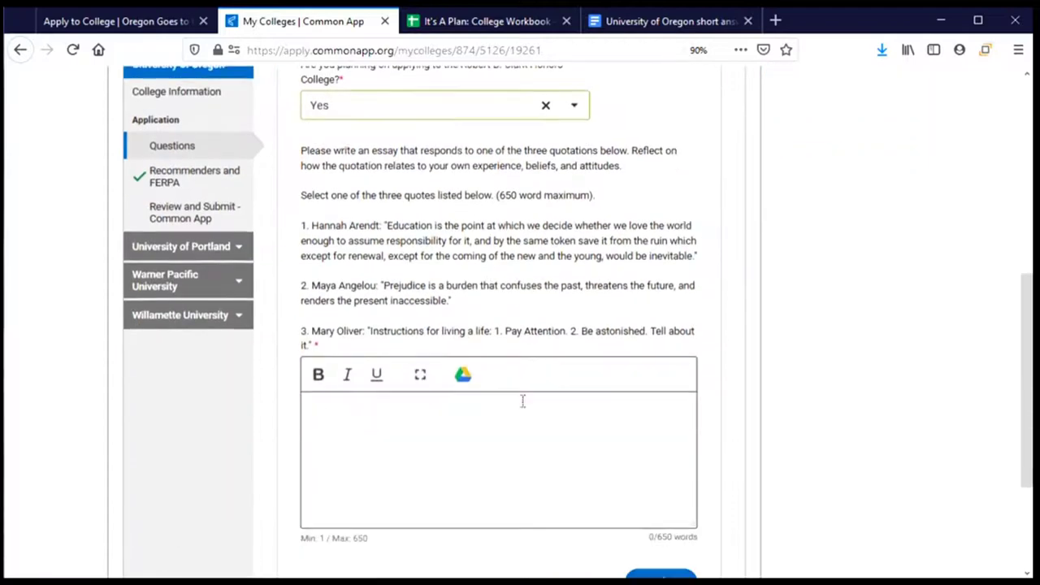
{"action": "scroll", "coordinate": [523, 401], "scroll_direction": "down", "scroll_amount": 3}
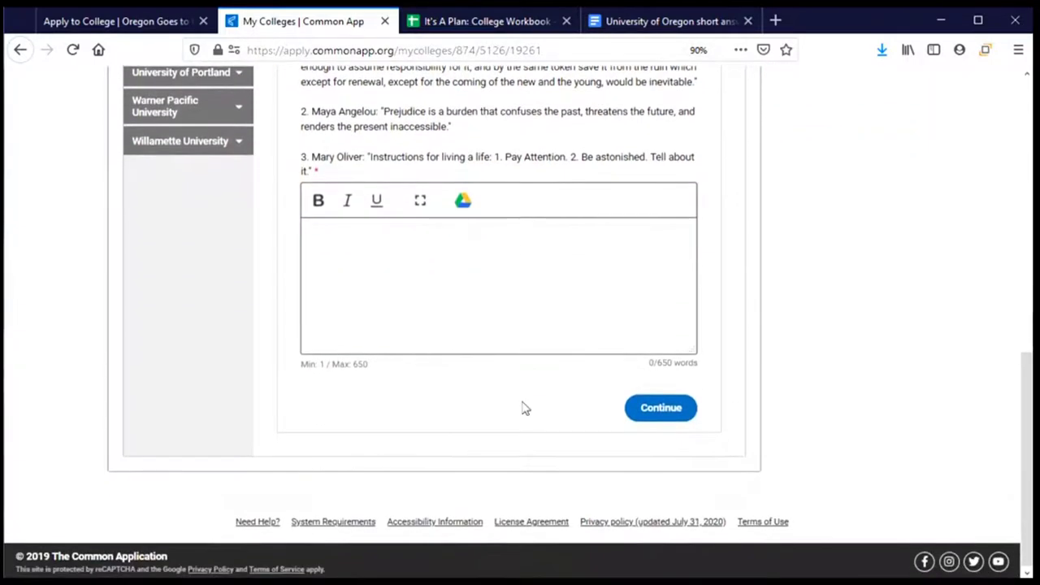
{"action": "scroll", "coordinate": [524, 409], "scroll_direction": "up", "scroll_amount": 1}
{"action": "scroll", "coordinate": [520, 398], "scroll_direction": "up", "scroll_amount": 1}
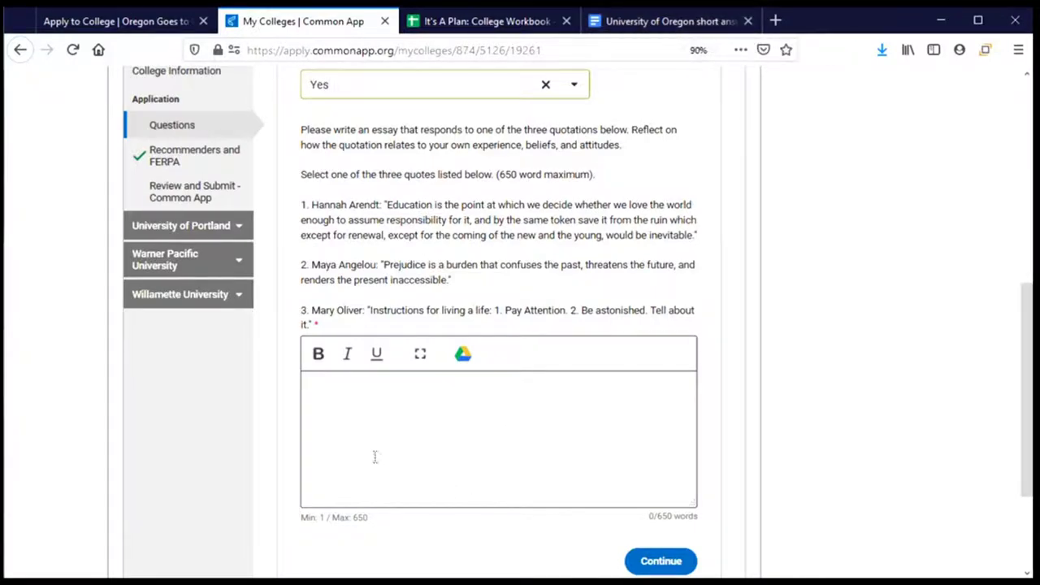
{"action": "scroll", "coordinate": [375, 404], "scroll_direction": "up", "scroll_amount": 3}
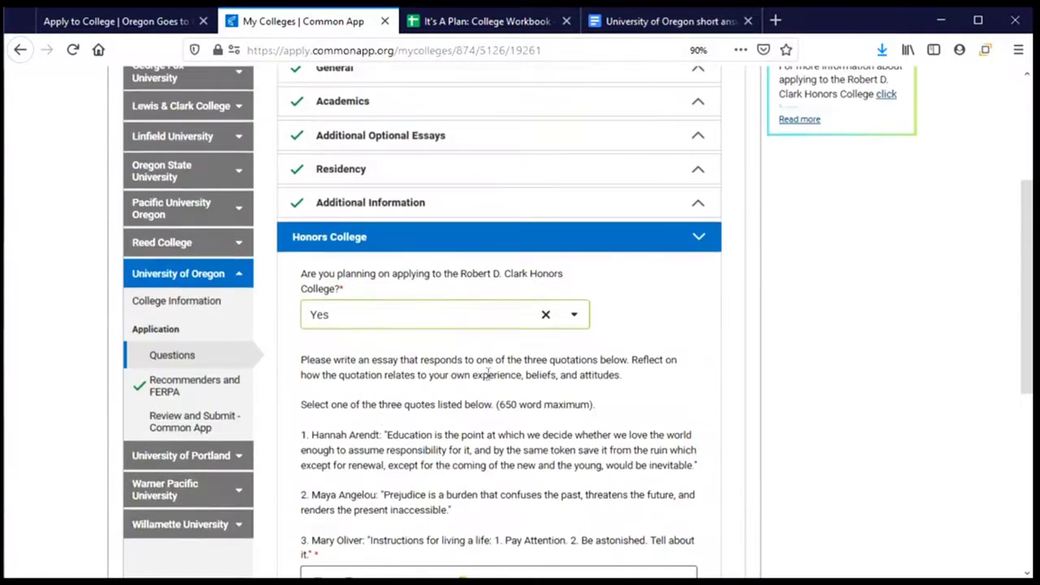
{"action": "left_click", "coordinate": [546, 315]}
{"action": "left_click", "coordinate": [379, 323]}
{"action": "left_click", "coordinate": [348, 370]}
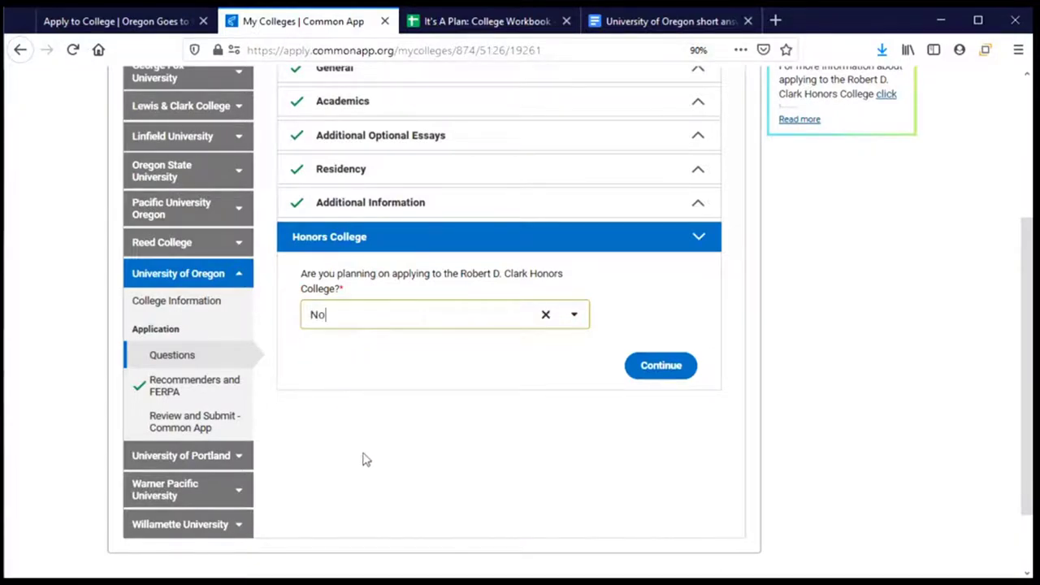
{"action": "left_click", "coordinate": [661, 366]}
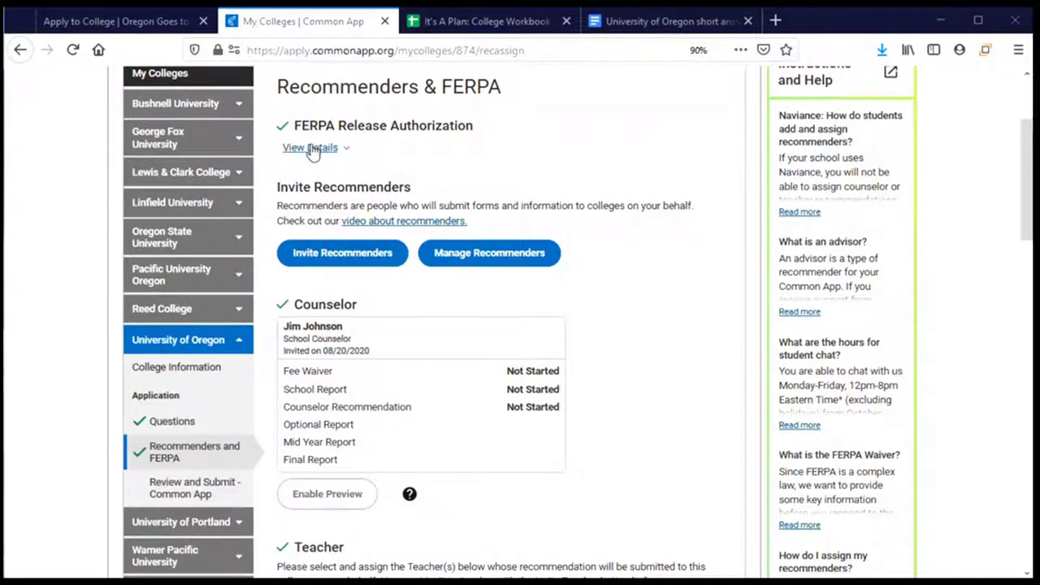
Expand the FERPA Release Authorization details and view the full release authorization
{"action": "left_click", "coordinate": [313, 148]}
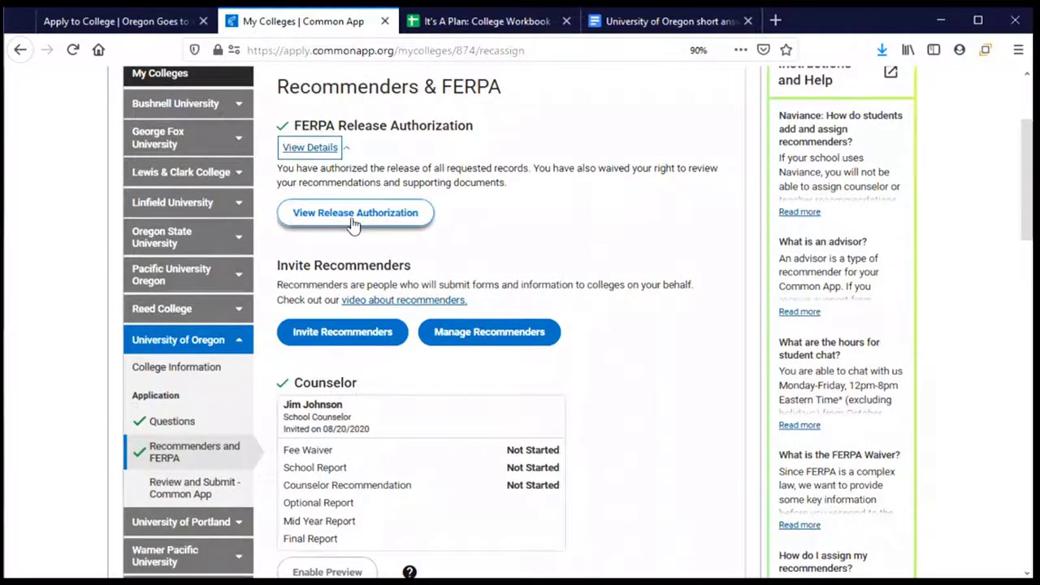
{"action": "left_click", "coordinate": [353, 216]}
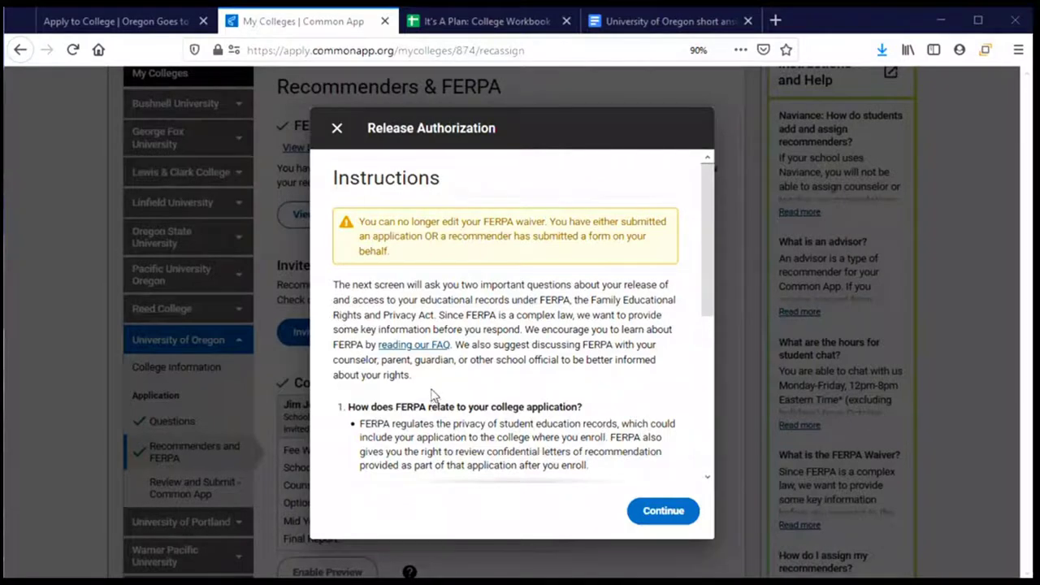
Read through the FERPA instructions and continue on to the FERPA form
{"action": "scroll", "coordinate": [430, 390], "scroll_direction": "down", "scroll_amount": 2}
{"action": "scroll", "coordinate": [428, 369], "scroll_direction": "down", "scroll_amount": 3}
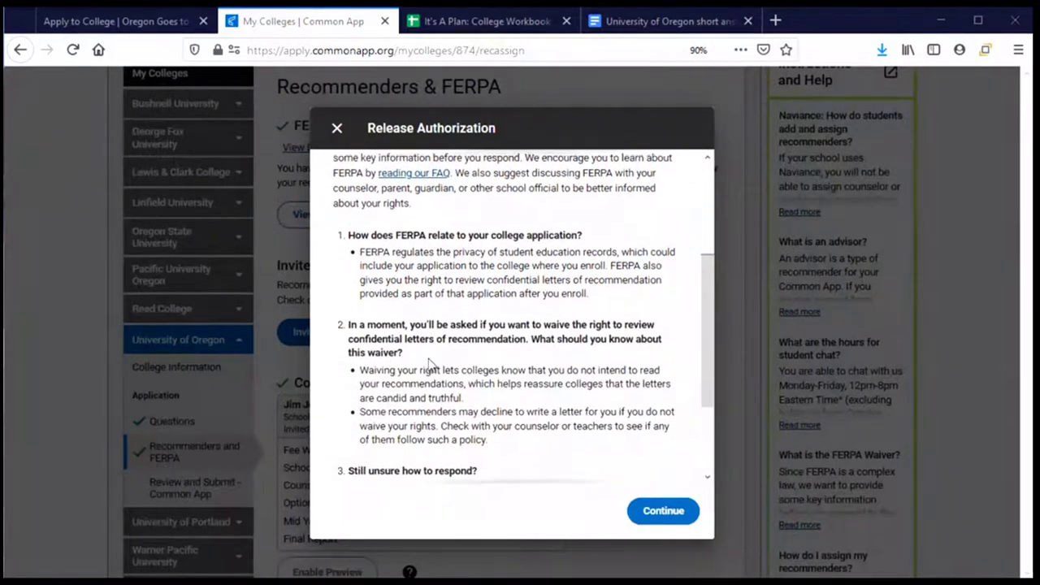
{"action": "scroll", "coordinate": [416, 272], "scroll_direction": "up", "scroll_amount": 3}
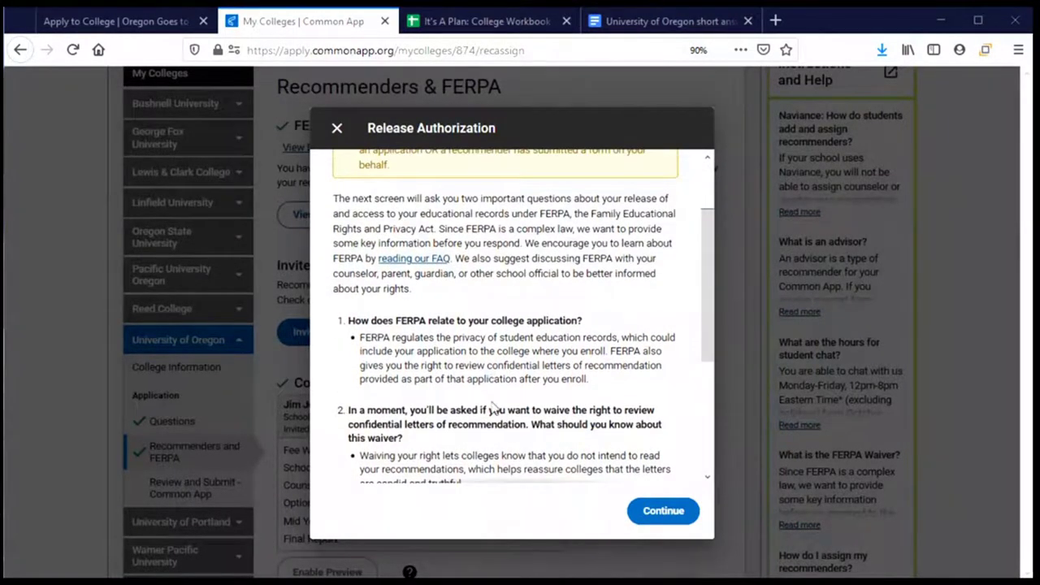
{"action": "scroll", "coordinate": [491, 398], "scroll_direction": "down", "scroll_amount": 2}
{"action": "scroll", "coordinate": [491, 398], "scroll_direction": "down", "scroll_amount": 2}
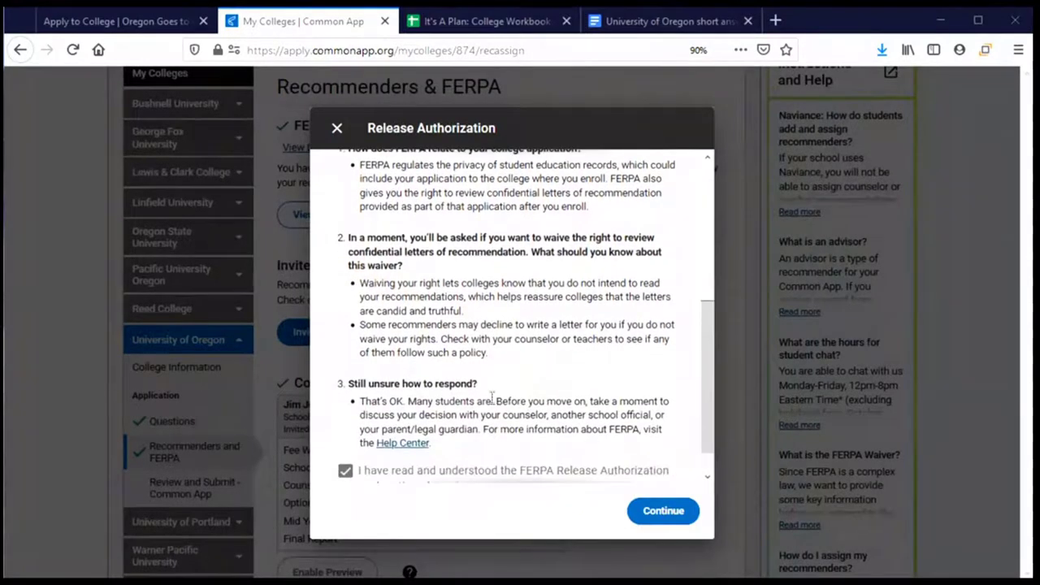
{"action": "scroll", "coordinate": [491, 398], "scroll_direction": "down", "scroll_amount": 1}
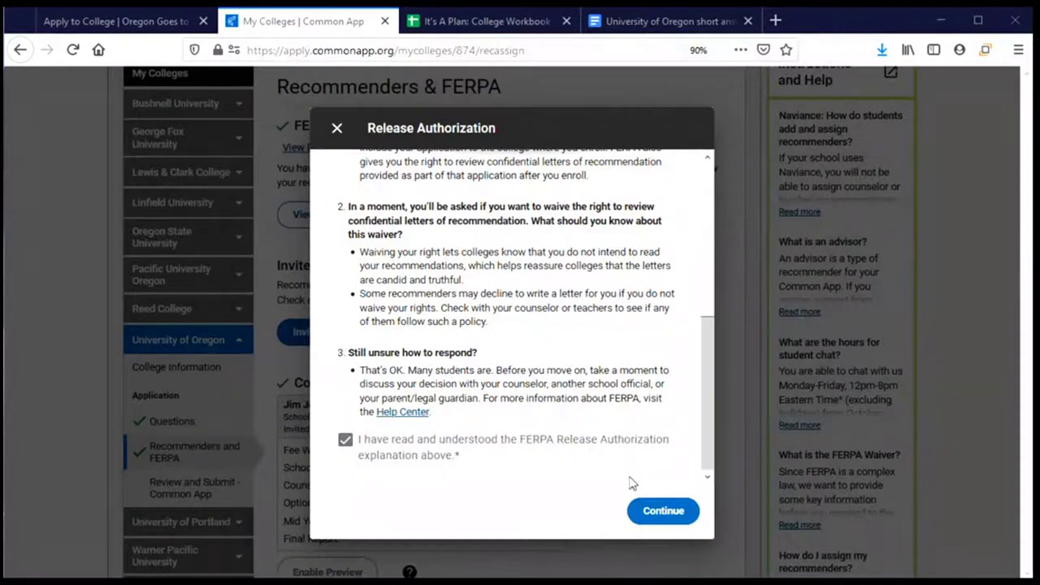
{"action": "left_click", "coordinate": [662, 512]}
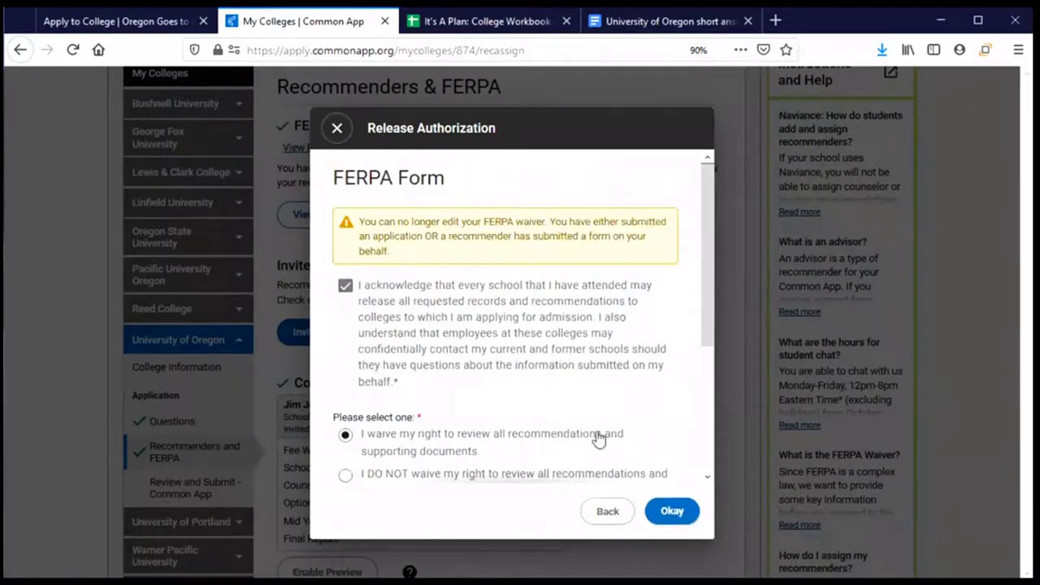
Review the read-only FERPA form with its waiver, signature and date, then confirm with Okay
{"action": "scroll", "coordinate": [473, 388], "scroll_direction": "down", "scroll_amount": 2}
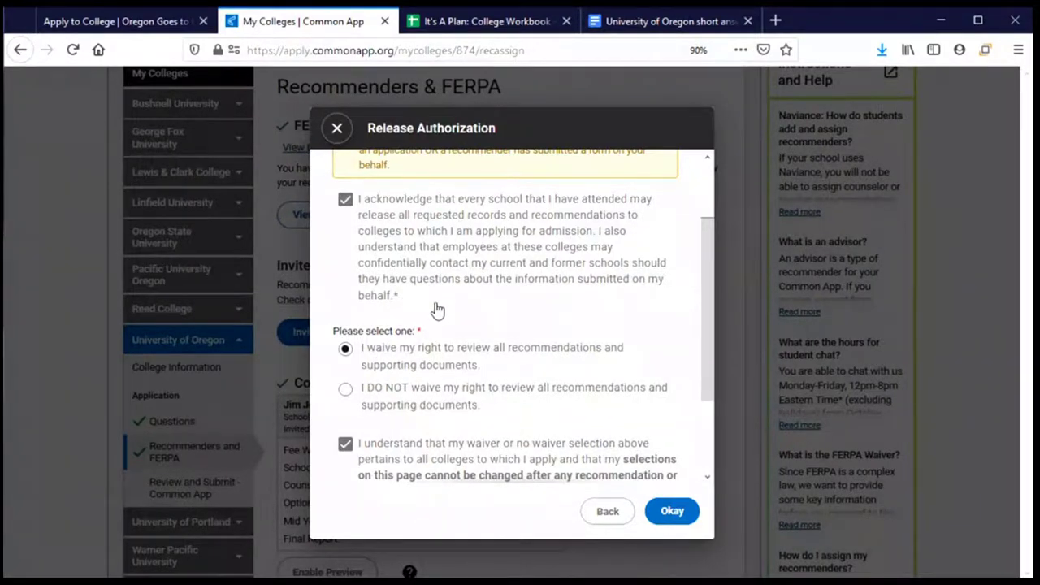
{"action": "scroll", "coordinate": [437, 309], "scroll_direction": "down", "scroll_amount": 2}
{"action": "scroll", "coordinate": [437, 309], "scroll_direction": "down", "scroll_amount": 2}
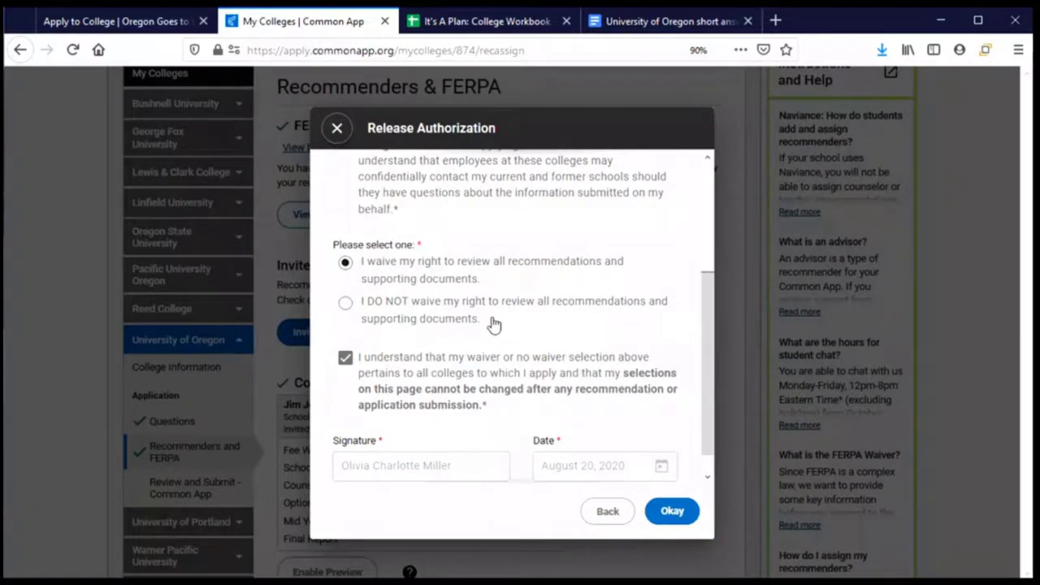
{"action": "scroll", "coordinate": [493, 320], "scroll_direction": "down", "scroll_amount": 1}
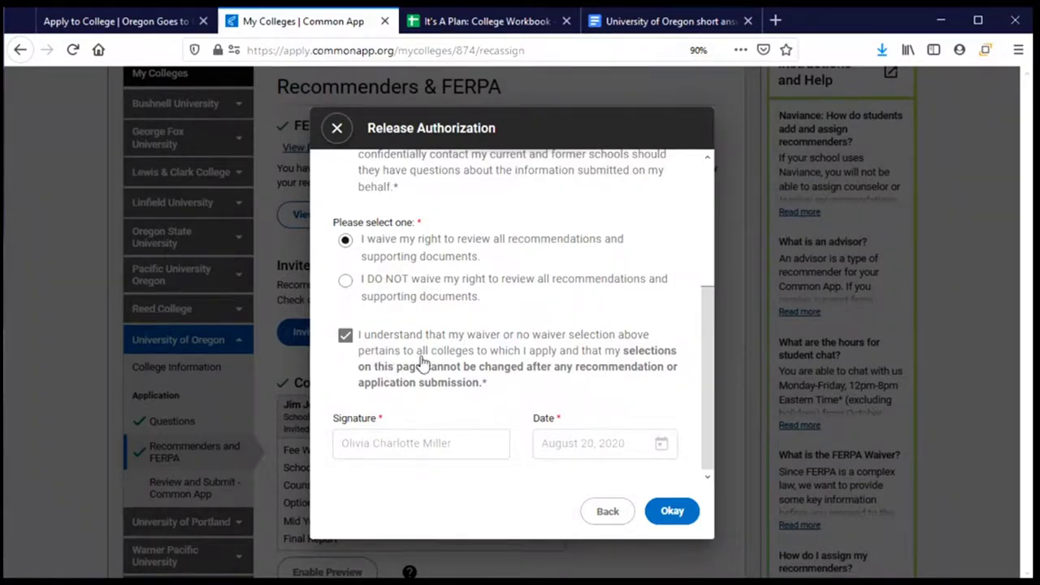
{"action": "scroll", "coordinate": [426, 377], "scroll_direction": "up", "scroll_amount": 5}
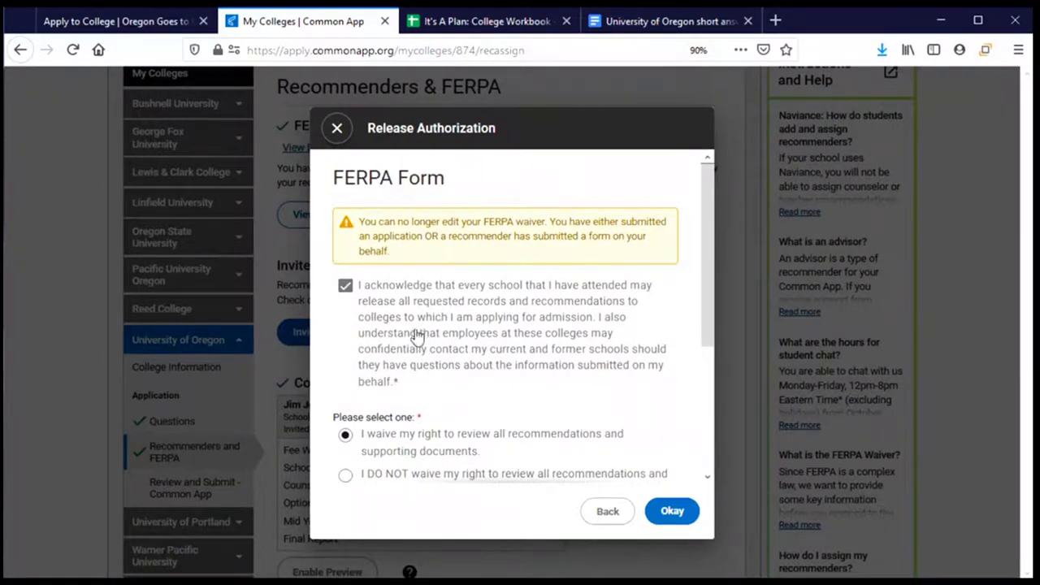
{"action": "scroll", "coordinate": [415, 343], "scroll_direction": "down", "scroll_amount": 1}
{"action": "scroll", "coordinate": [414, 343], "scroll_direction": "down", "scroll_amount": 4}
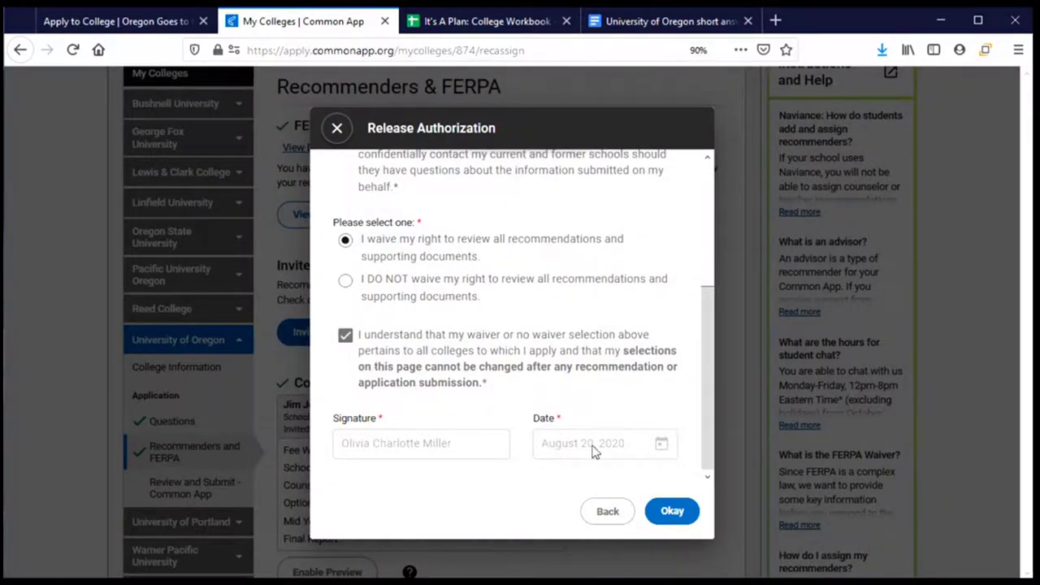
{"action": "left_click", "coordinate": [681, 520]}
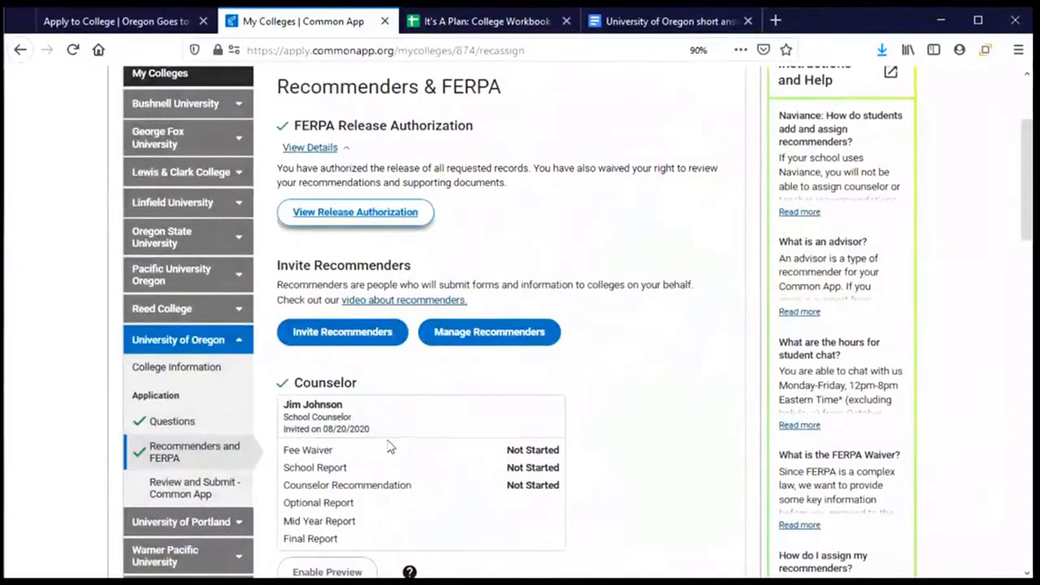
{"action": "scroll", "coordinate": [389, 447], "scroll_direction": "down", "scroll_amount": 3}
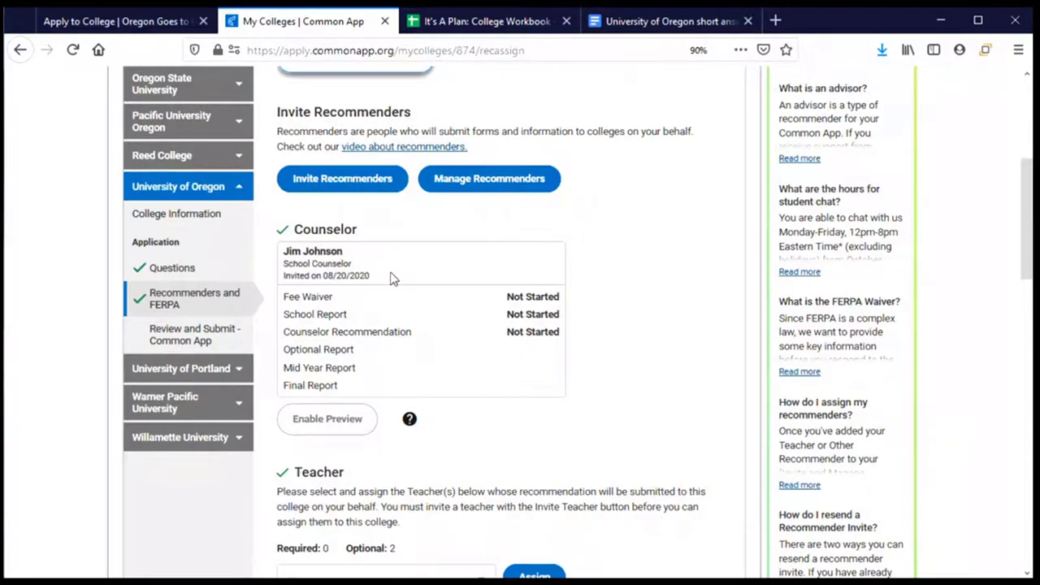
{"action": "scroll", "coordinate": [398, 286], "scroll_direction": "down", "scroll_amount": 3}
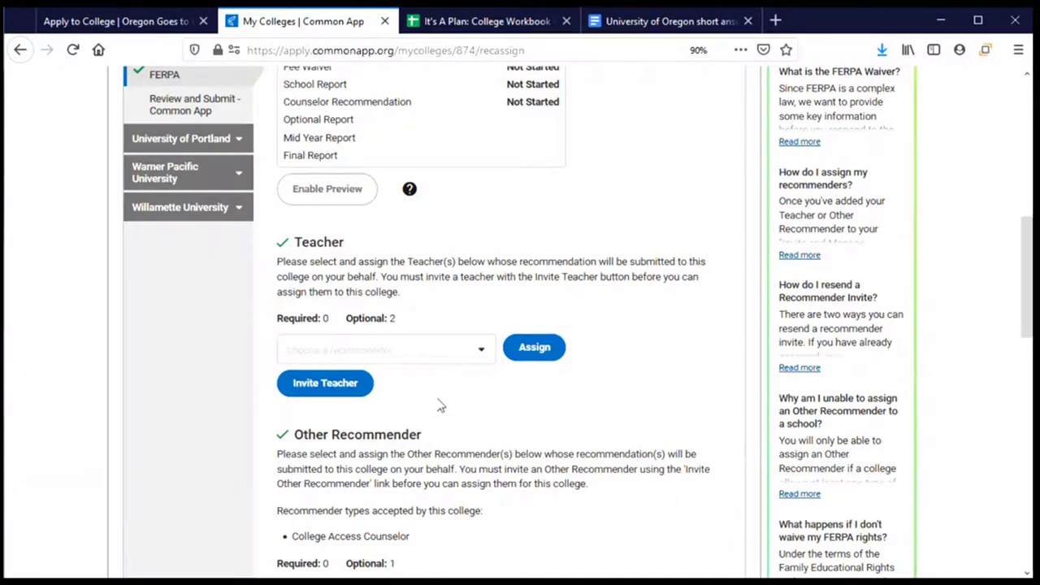
Assign the English teacher as Oregon's teacher recommender, leaving the optional second teacher slot unassigned
{"action": "left_click", "coordinate": [479, 350]}
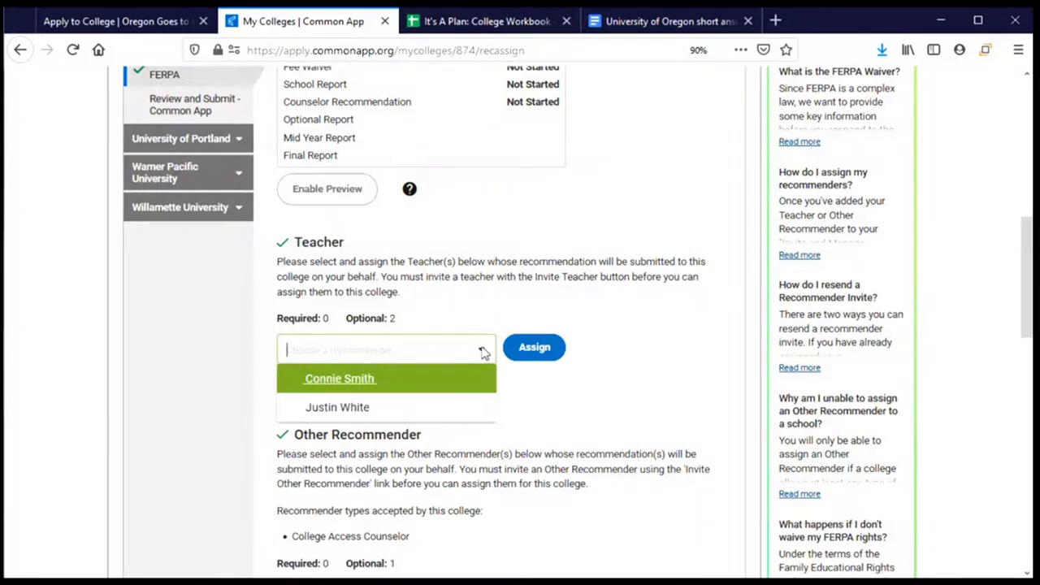
{"action": "left_click", "coordinate": [328, 387]}
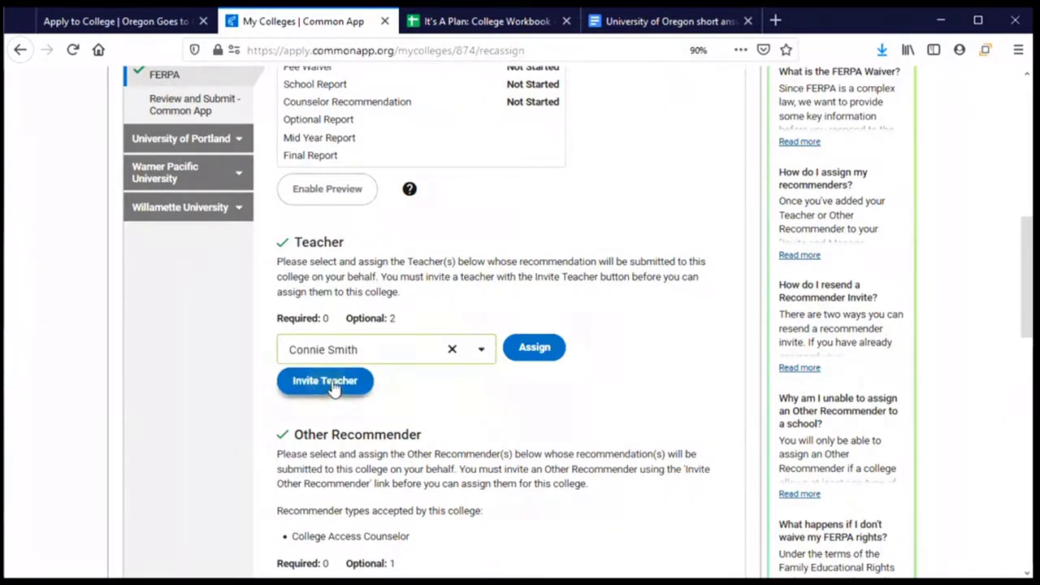
{"action": "left_click", "coordinate": [533, 350]}
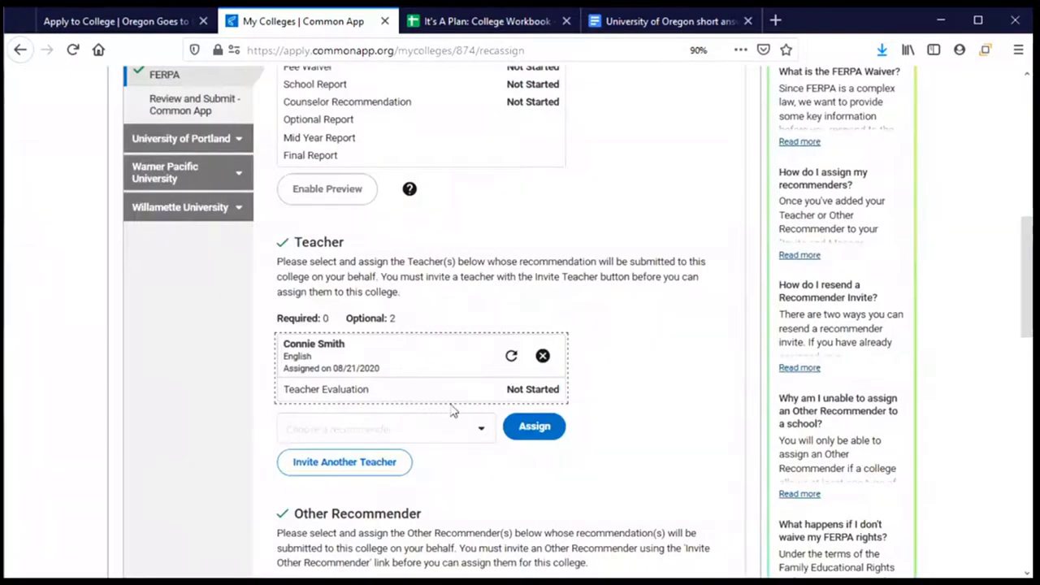
{"action": "left_click", "coordinate": [479, 429]}
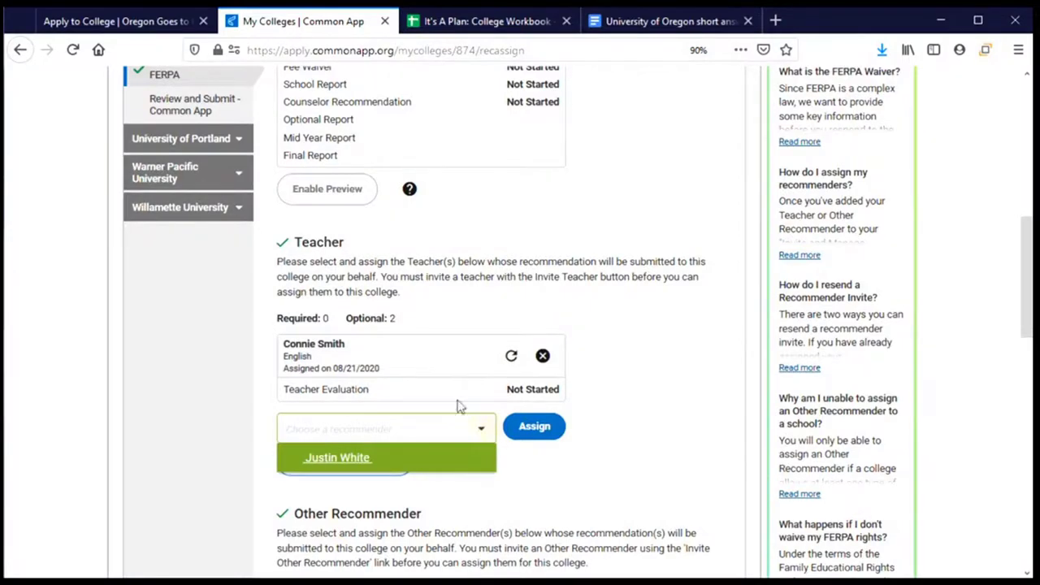
{"action": "left_click", "coordinate": [615, 393]}
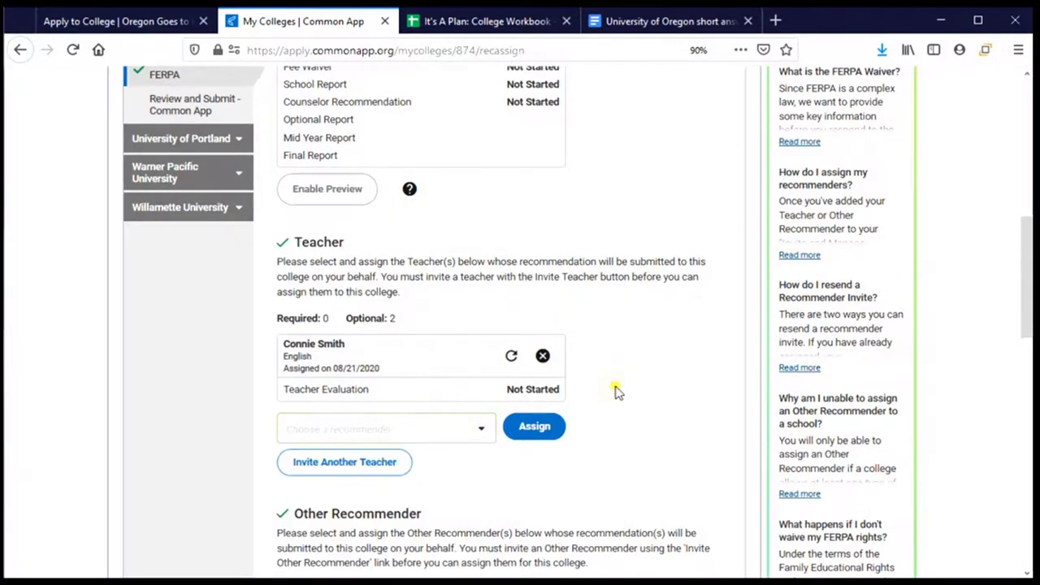
{"action": "scroll", "coordinate": [615, 392], "scroll_direction": "down", "scroll_amount": 3}
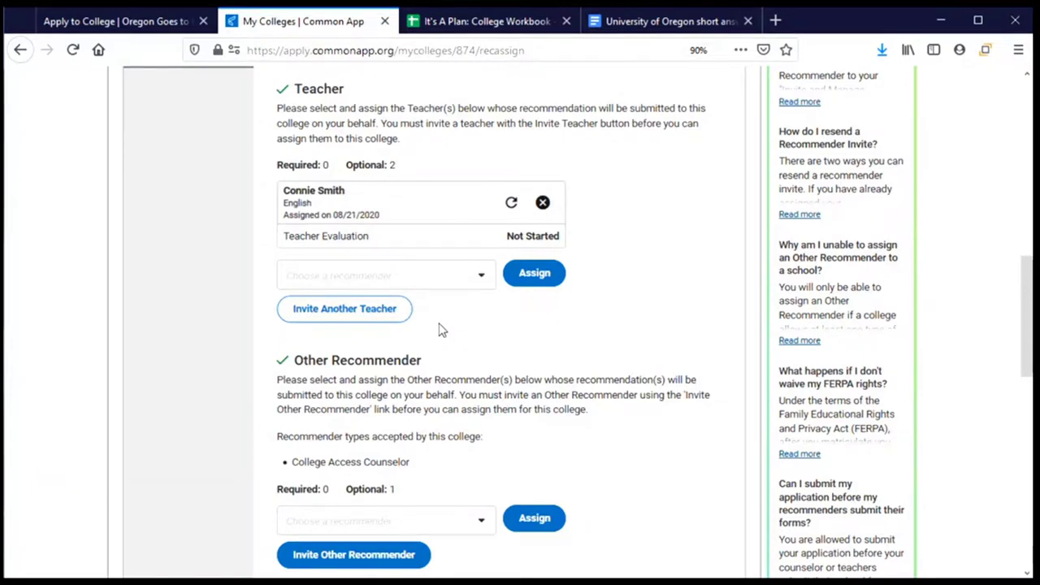
{"action": "left_click", "coordinate": [331, 309]}
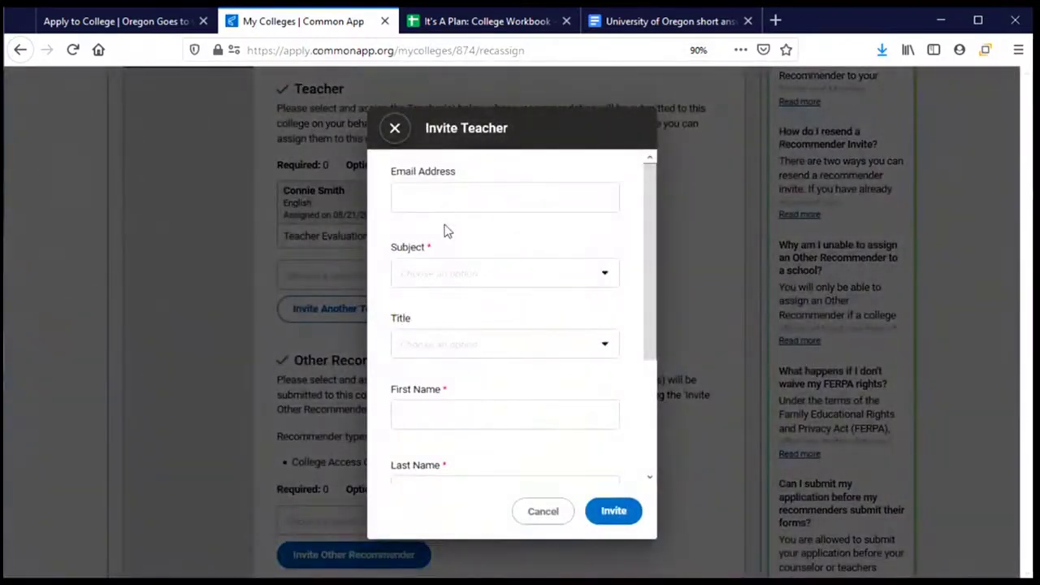
{"action": "left_click", "coordinate": [462, 277]}
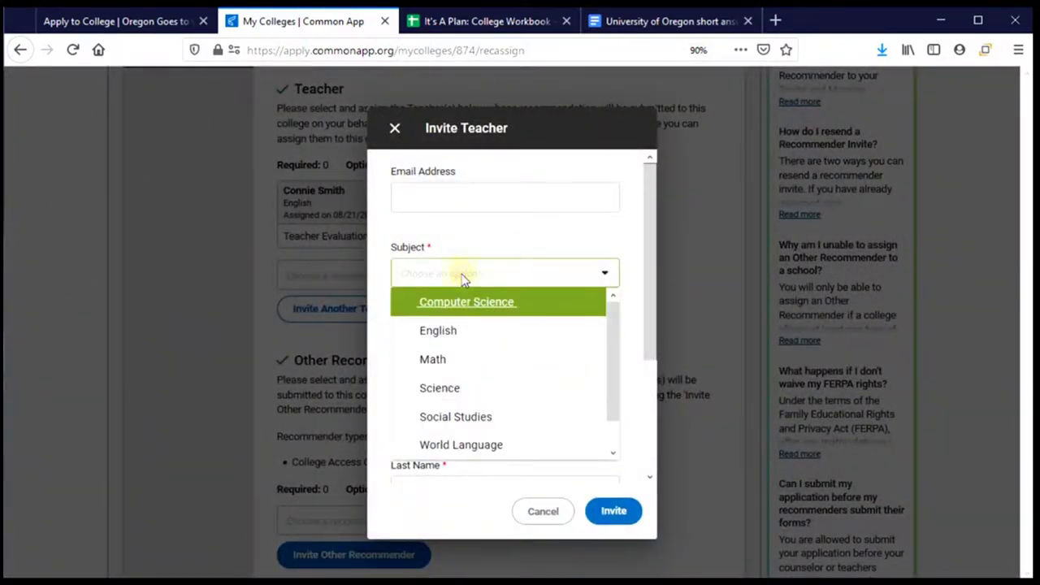
{"action": "left_click", "coordinate": [476, 246]}
{"action": "scroll", "coordinate": [491, 325], "scroll_direction": "down", "scroll_amount": 3}
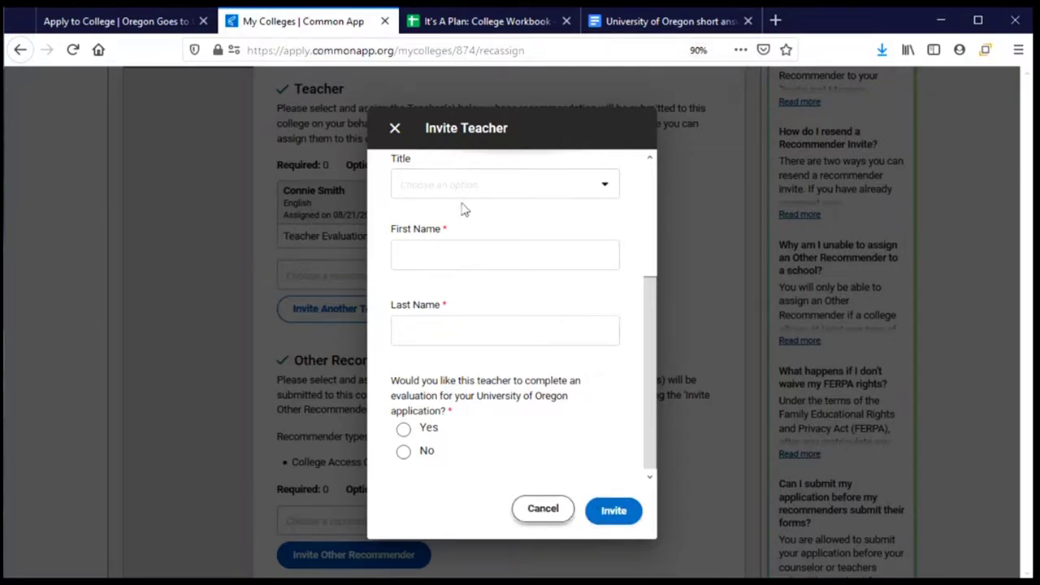
{"action": "left_click", "coordinate": [397, 130]}
Open the Other Recommender invitation, look at the relationship options, then close it without inviting anyone
{"action": "scroll", "coordinate": [412, 358], "scroll_direction": "down", "scroll_amount": 3}
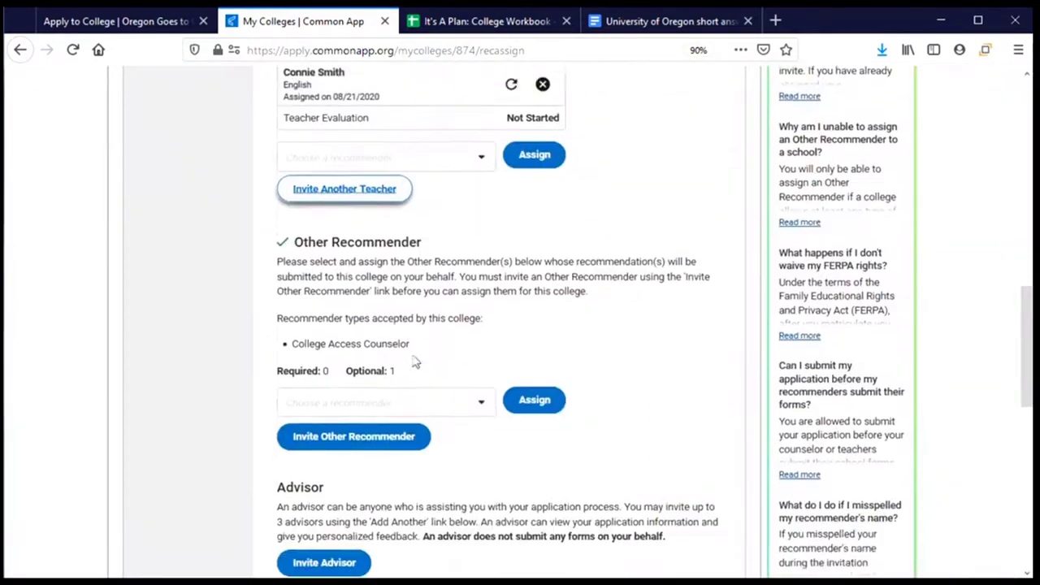
{"action": "scroll", "coordinate": [431, 309], "scroll_direction": "down", "scroll_amount": 2}
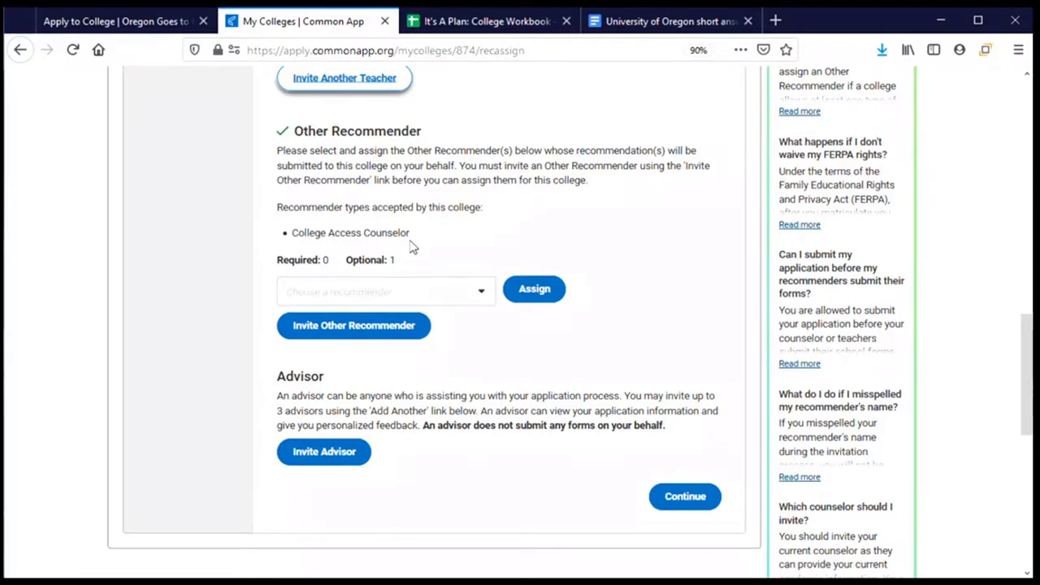
{"action": "left_click", "coordinate": [325, 333]}
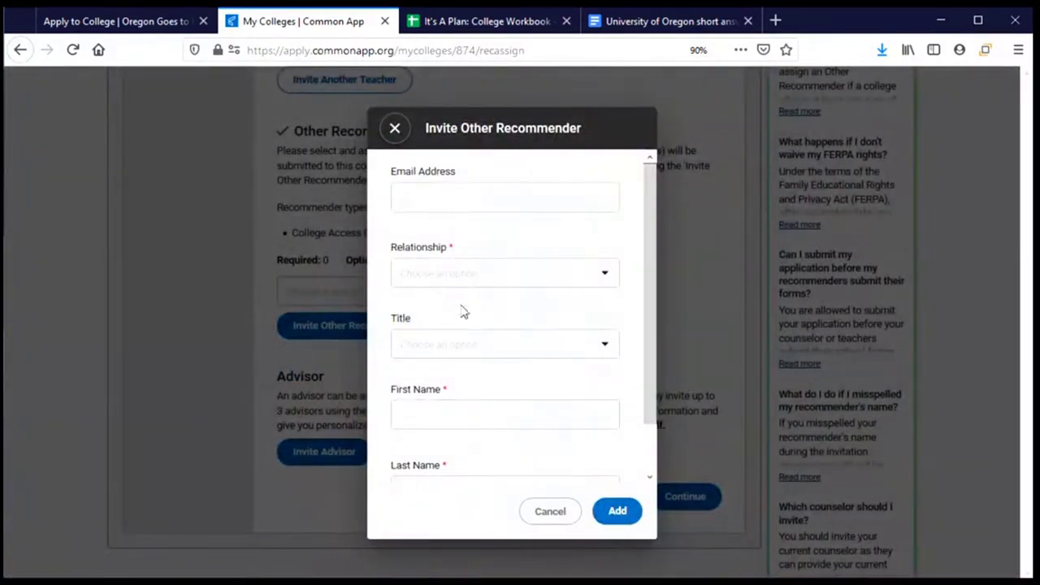
{"action": "left_click", "coordinate": [468, 277]}
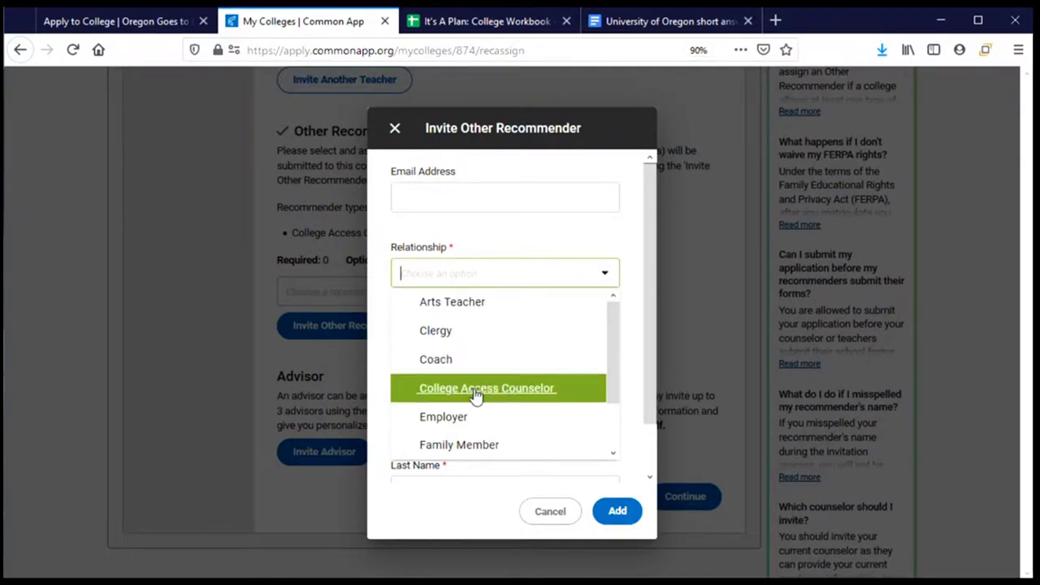
{"action": "left_click", "coordinate": [468, 510]}
{"action": "scroll", "coordinate": [477, 339], "scroll_direction": "down", "scroll_amount": 2}
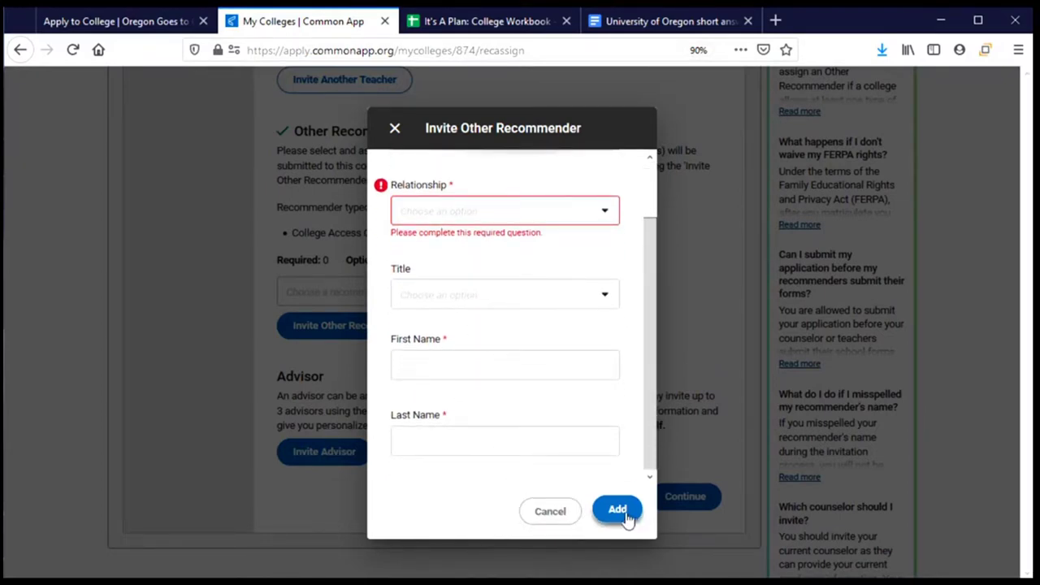
{"action": "left_click", "coordinate": [394, 130]}
Start an advisor invitation and cancel it, leaving no advisor invited
{"action": "scroll", "coordinate": [478, 320], "scroll_direction": "down", "scroll_amount": 4}
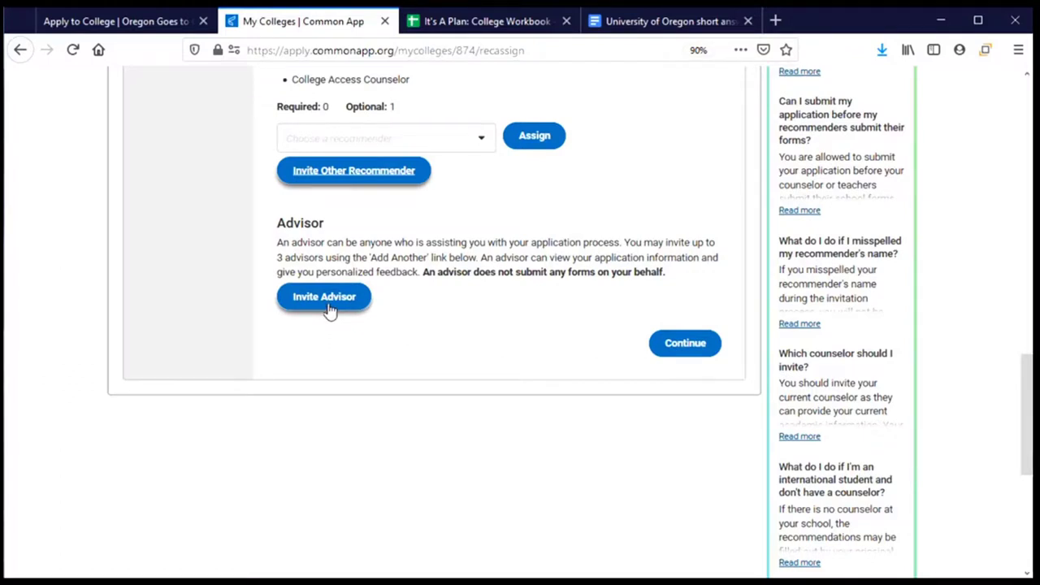
{"action": "left_click", "coordinate": [329, 309]}
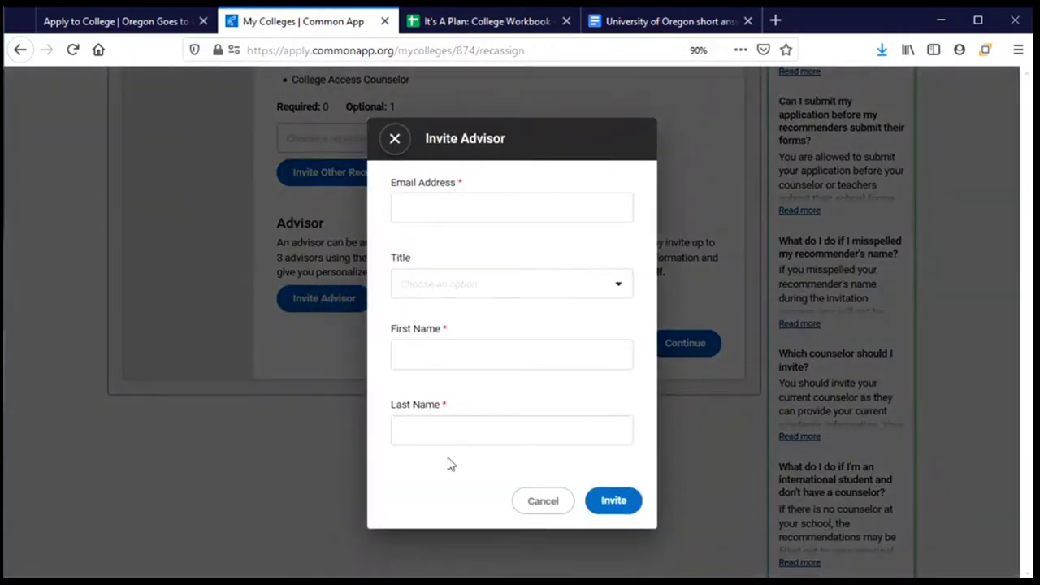
{"action": "left_click", "coordinate": [557, 500]}
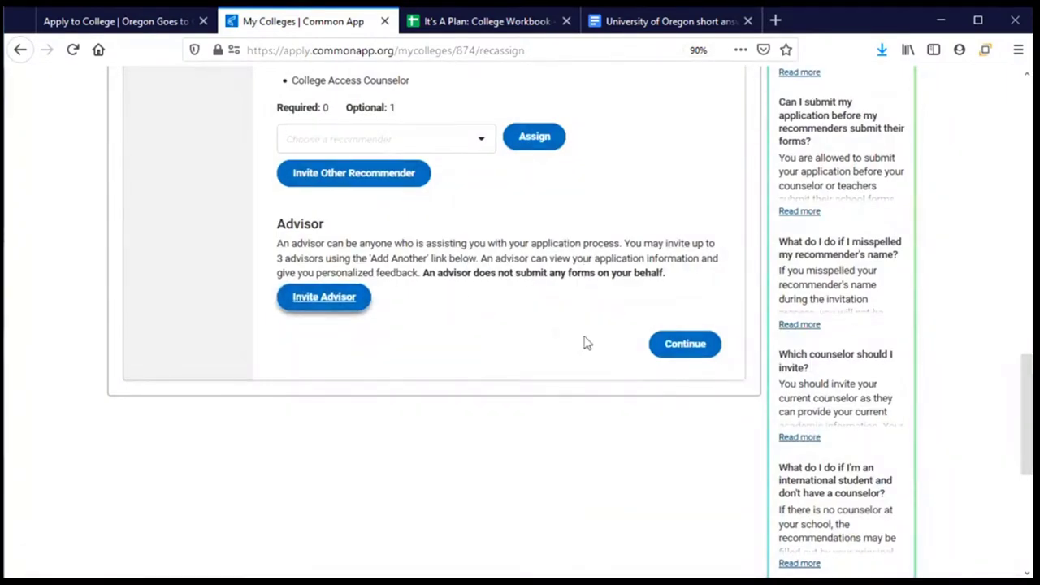
Continue to Application Submission and open Review and Submit to preview the 12-page Oregon PDF
{"action": "left_click", "coordinate": [685, 342]}
{"action": "scroll", "coordinate": [478, 356], "scroll_direction": "down", "scroll_amount": 3}
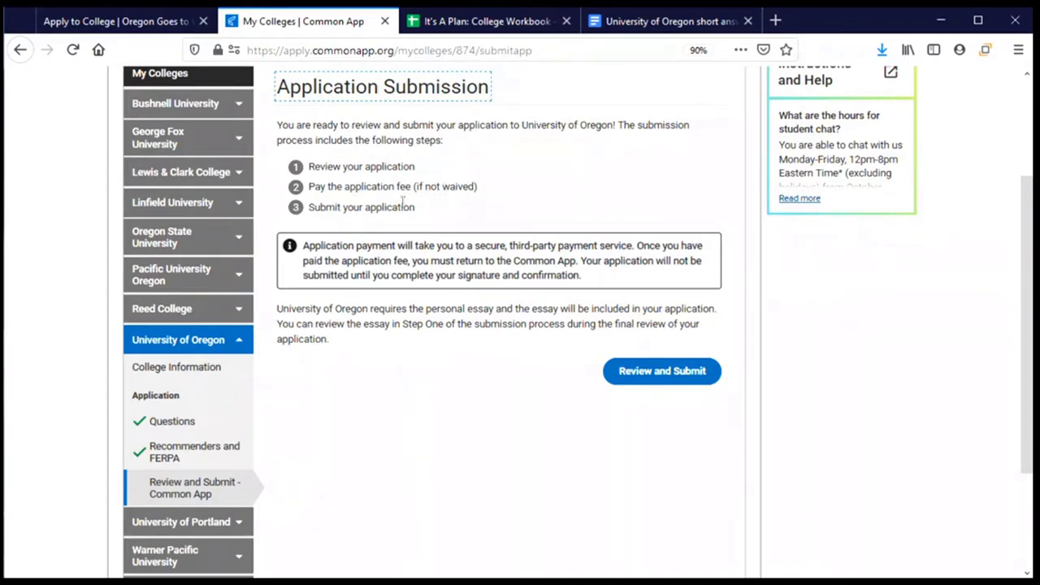
{"action": "left_click", "coordinate": [655, 372]}
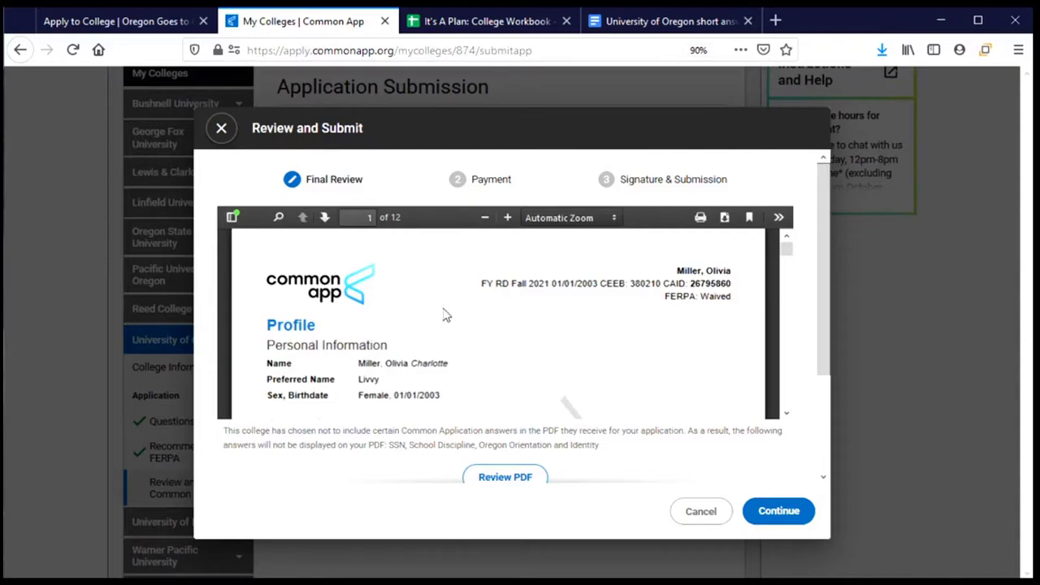
Scroll through the application PDF, confirm 'I have reviewed the PDF copy', and continue to Payment
{"action": "scroll", "coordinate": [443, 313], "scroll_direction": "down", "scroll_amount": 3}
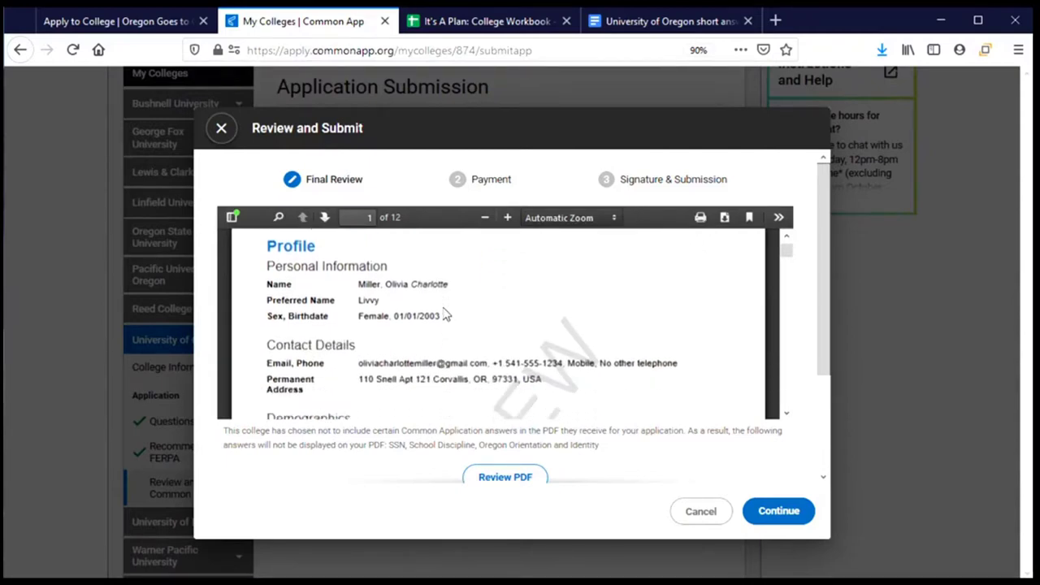
{"action": "scroll", "coordinate": [590, 476], "scroll_direction": "down", "scroll_amount": 1}
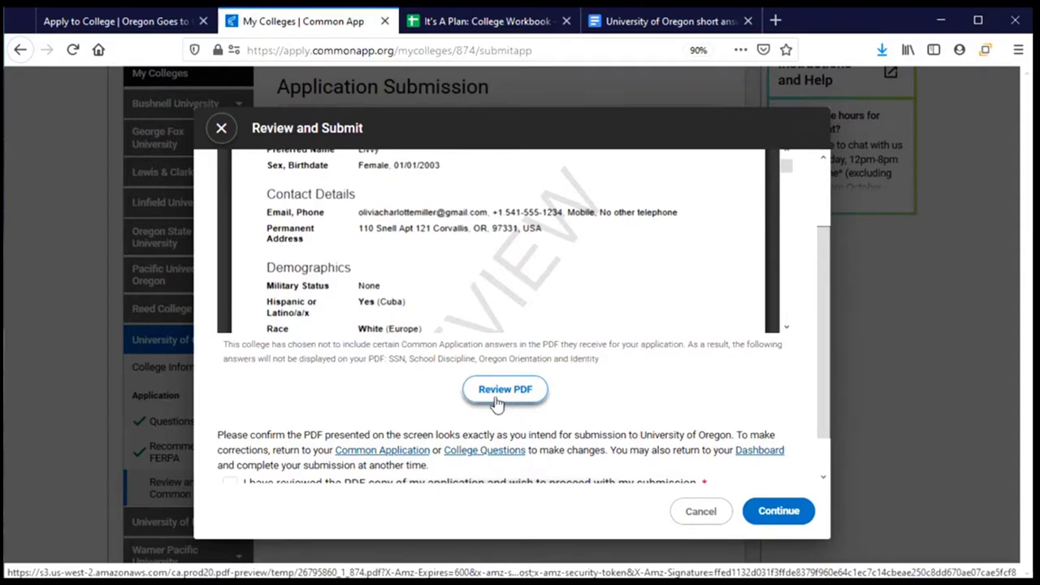
{"action": "scroll", "coordinate": [481, 302], "scroll_direction": "up", "scroll_amount": 2}
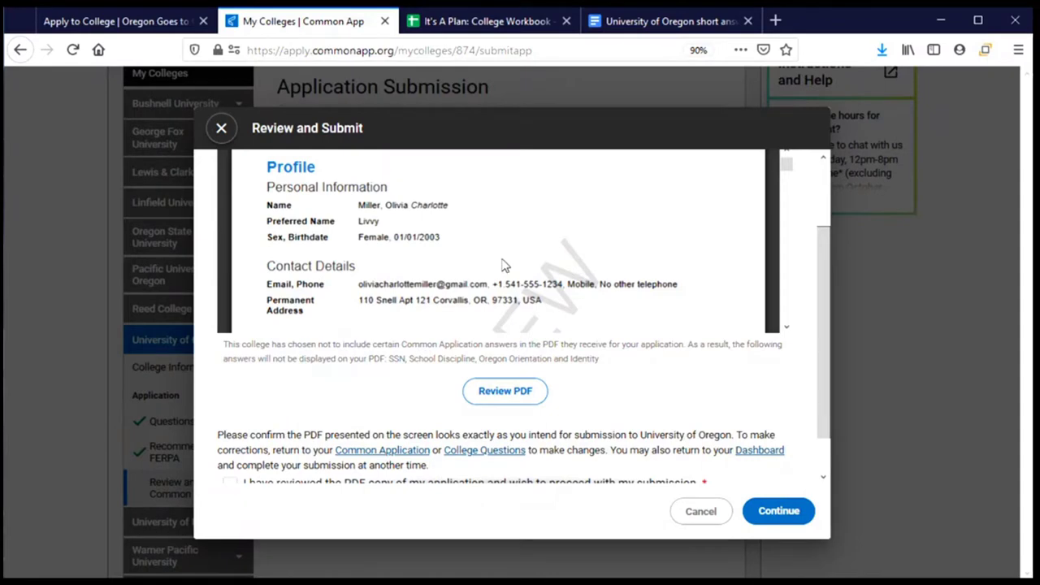
{"action": "scroll", "coordinate": [502, 266], "scroll_direction": "down", "scroll_amount": 10}
{"action": "scroll", "coordinate": [502, 267], "scroll_direction": "down", "scroll_amount": 5}
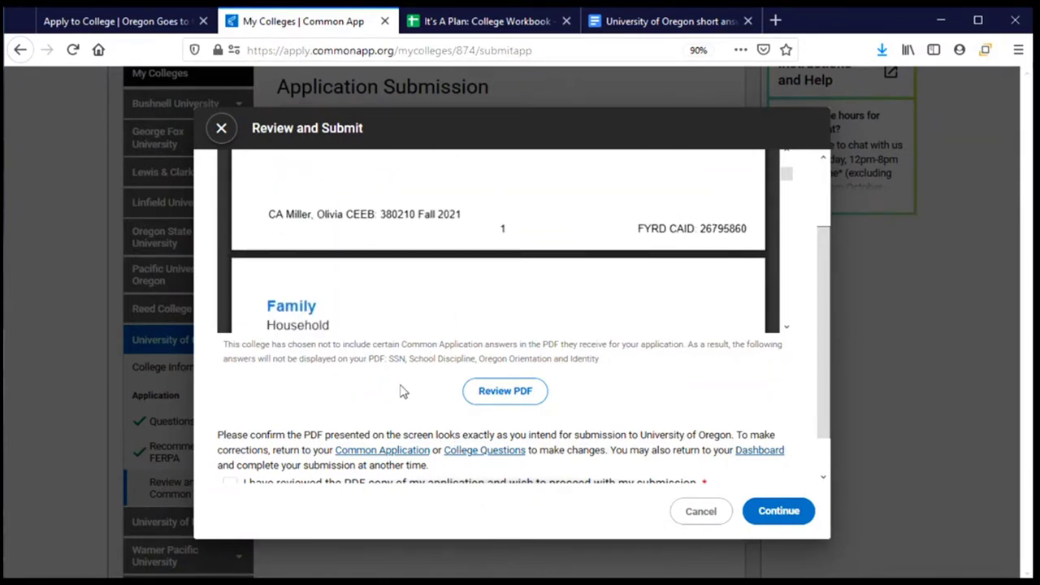
{"action": "scroll", "coordinate": [403, 391], "scroll_direction": "down", "scroll_amount": 1}
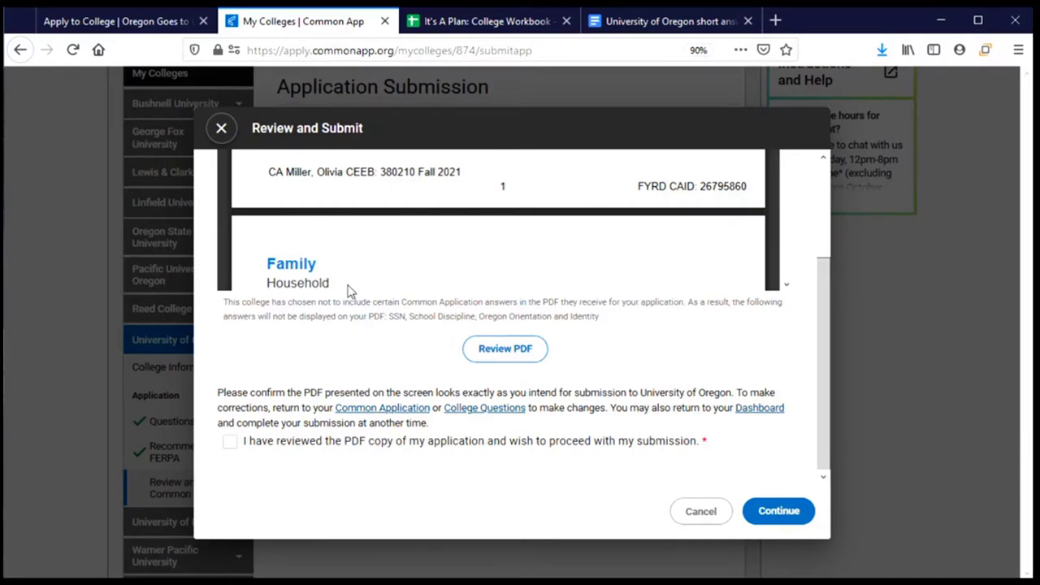
{"action": "scroll", "coordinate": [351, 286], "scroll_direction": "down", "scroll_amount": 2}
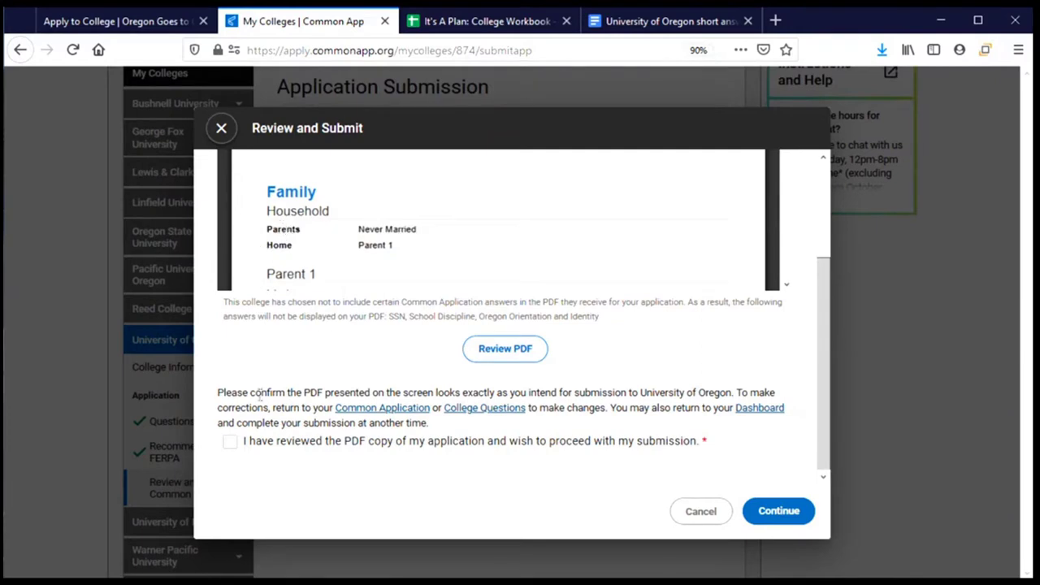
{"action": "left_click", "coordinate": [230, 449]}
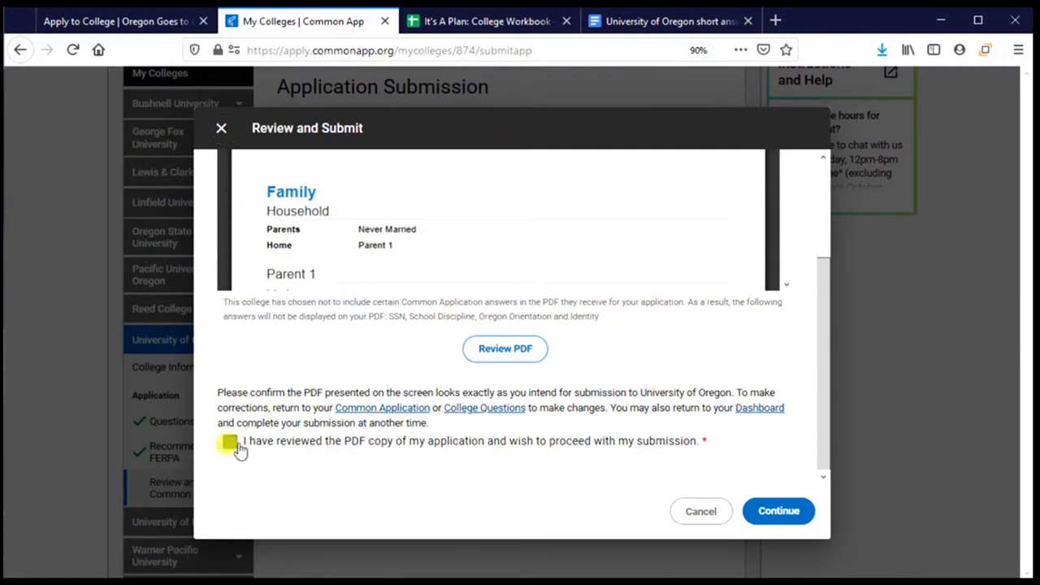
{"action": "left_click", "coordinate": [769, 512]}
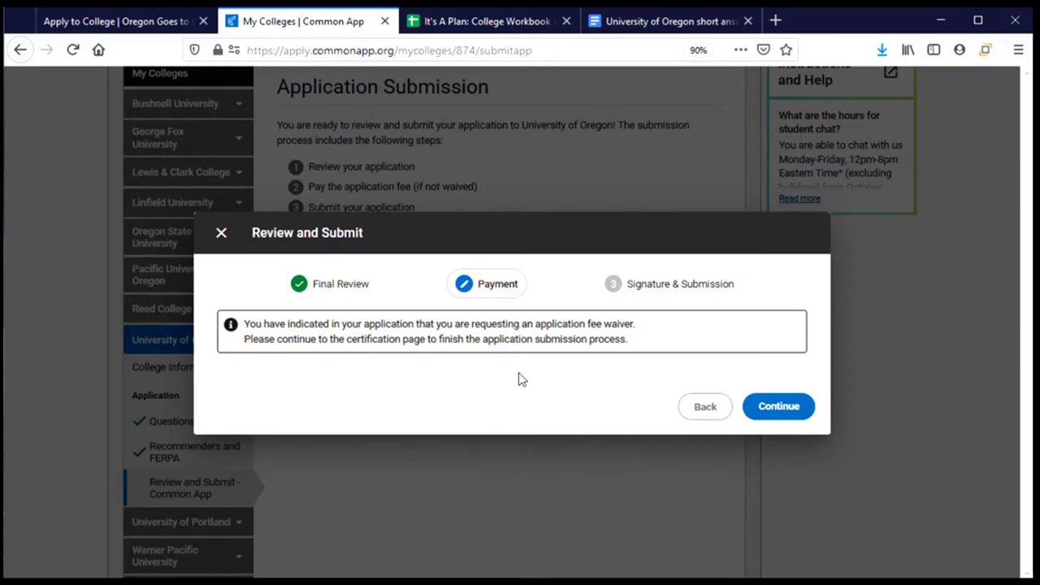
Continue past the application fee-waiver notice on the Payment step
{"action": "left_click", "coordinate": [765, 413]}
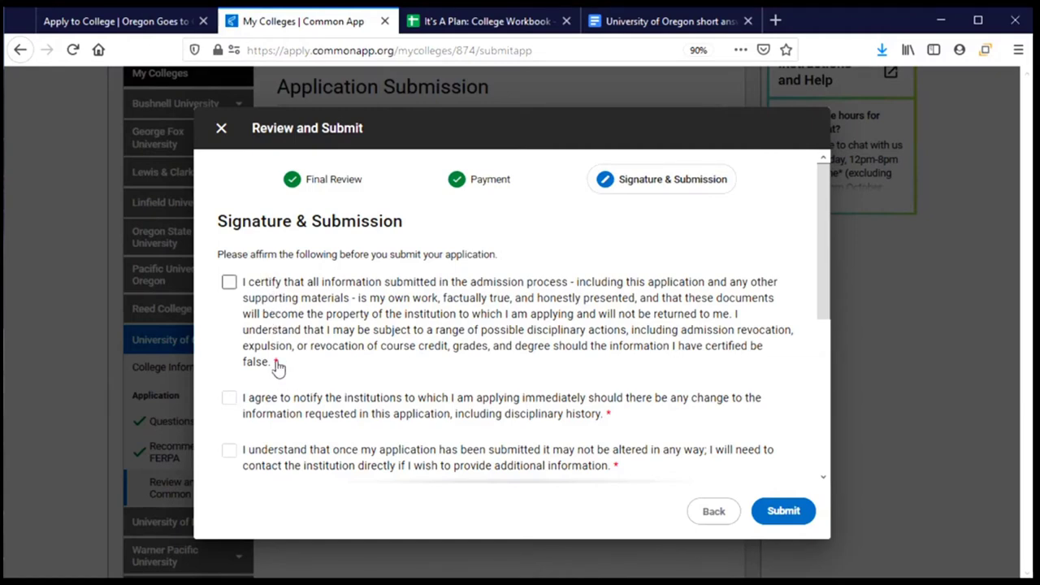
Check all five affirmation boxes, from truthful information through a single enrollment deposit
{"action": "left_click", "coordinate": [229, 282]}
{"action": "scroll", "coordinate": [344, 313], "scroll_direction": "down", "scroll_amount": 3}
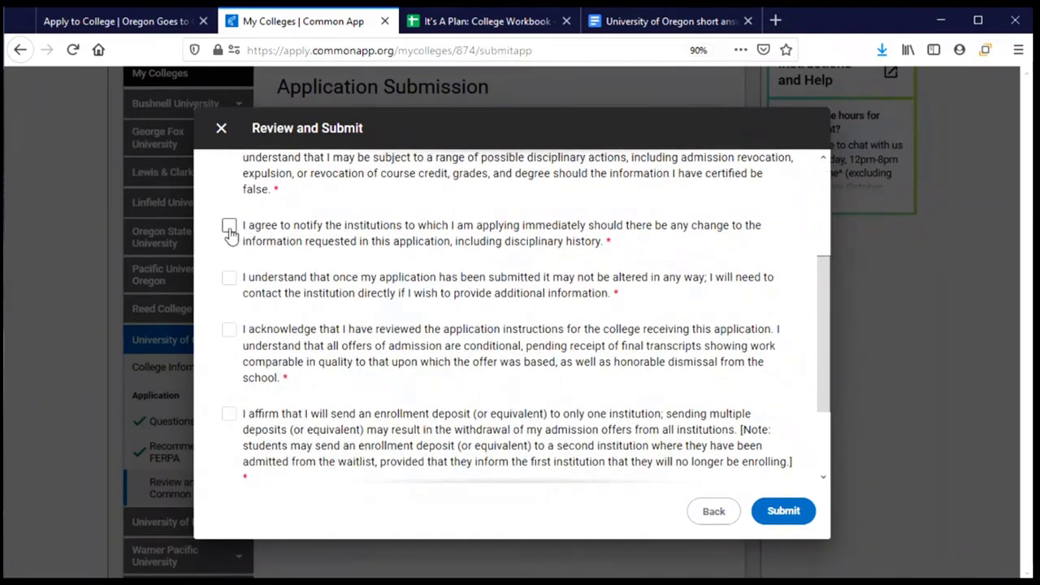
{"action": "left_click", "coordinate": [230, 227]}
{"action": "left_click", "coordinate": [230, 278]}
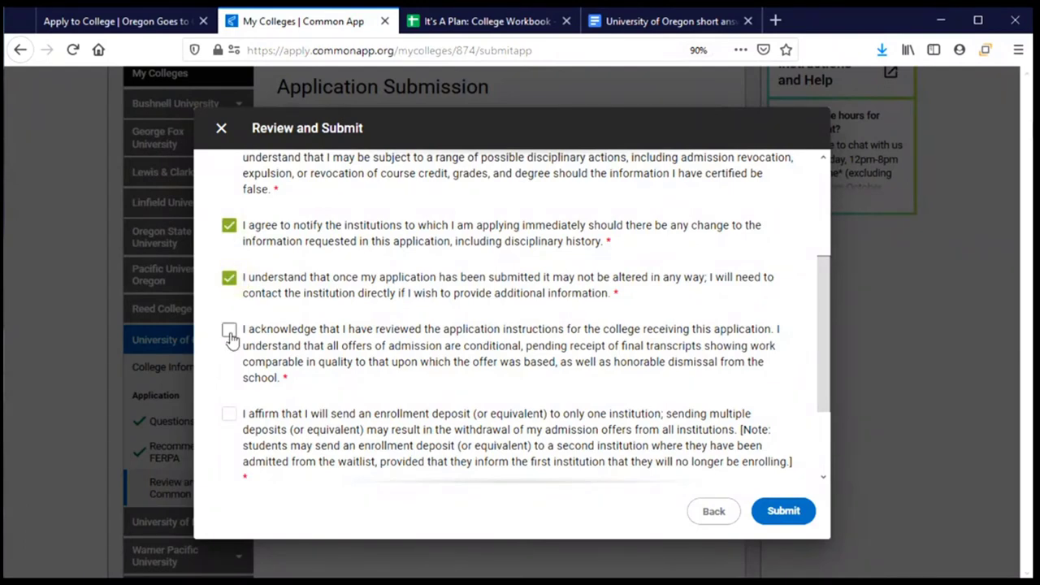
{"action": "left_click", "coordinate": [230, 333]}
{"action": "scroll", "coordinate": [244, 325], "scroll_direction": "down", "scroll_amount": 2}
{"action": "left_click", "coordinate": [230, 307]}
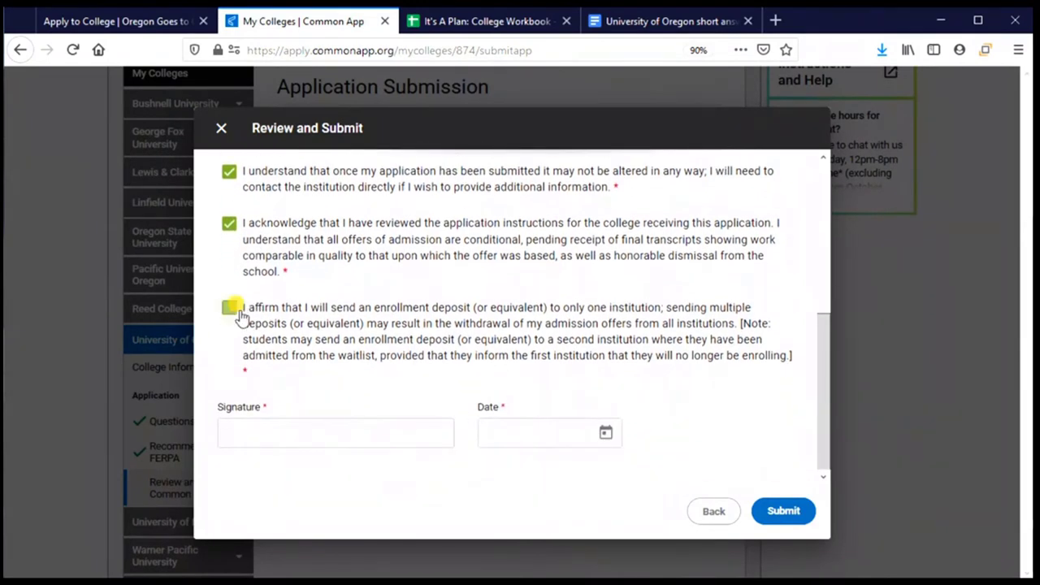
Enter the applicant's full name as the signature and set the date to August 21, 2020
{"action": "left_click", "coordinate": [277, 437]}
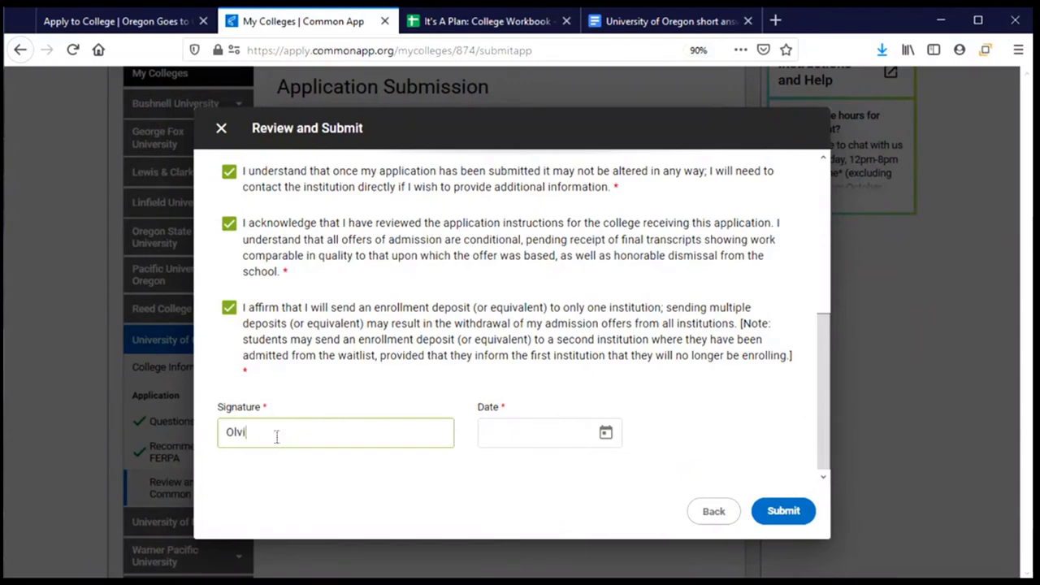
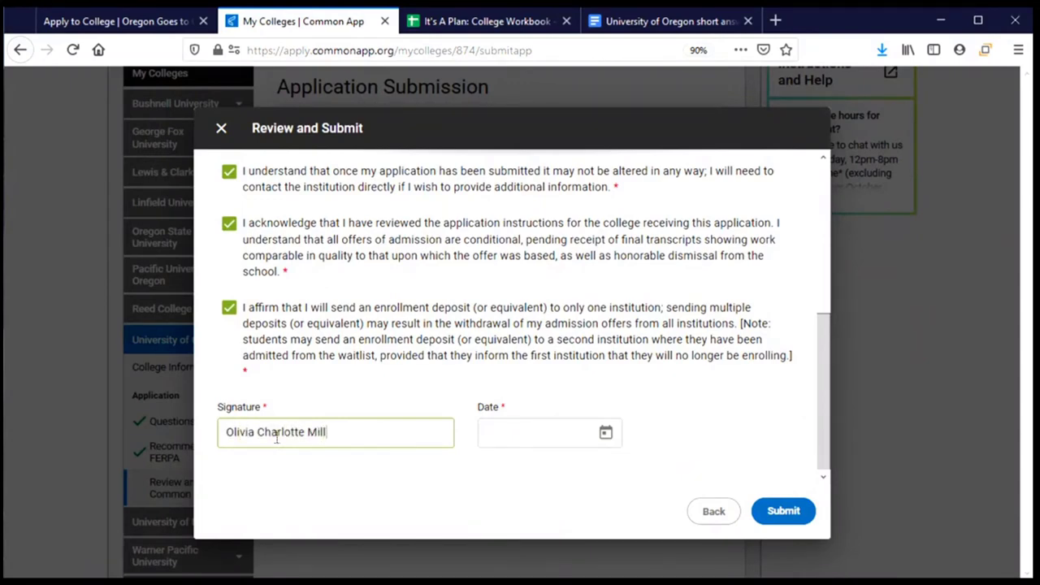
{"action": "left_click", "coordinate": [608, 434]}
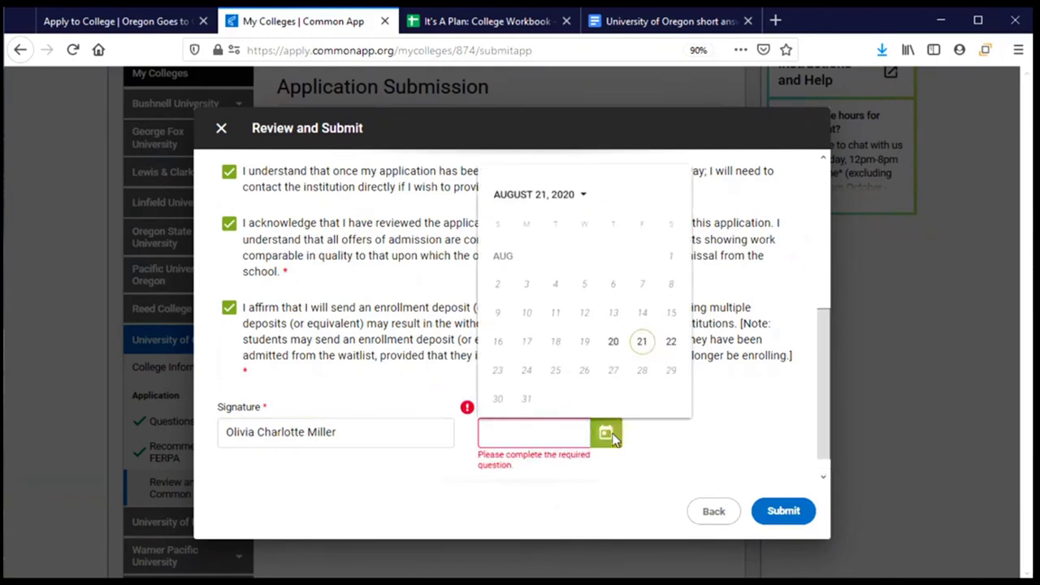
{"action": "left_click", "coordinate": [642, 341]}
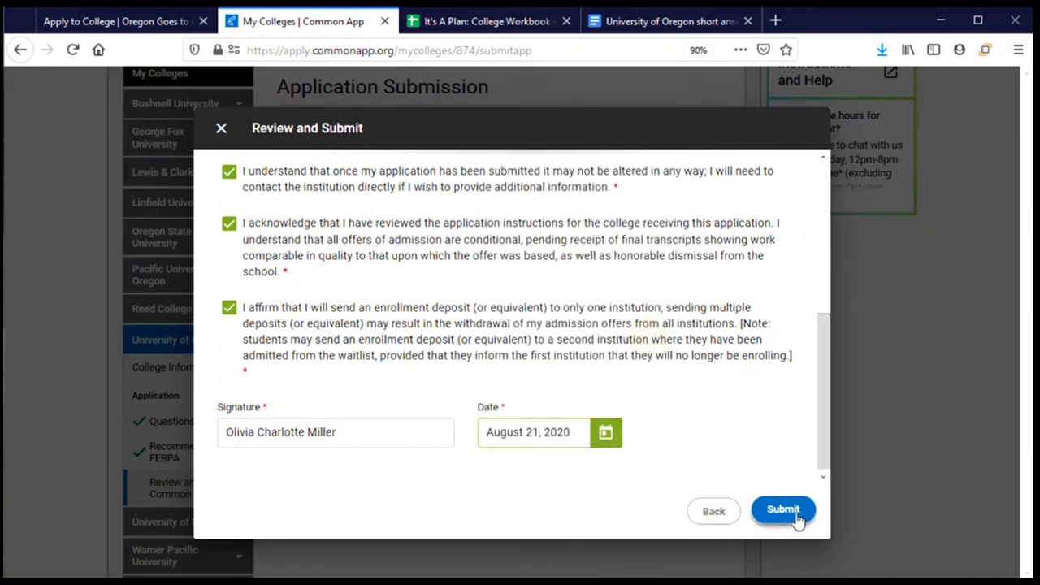